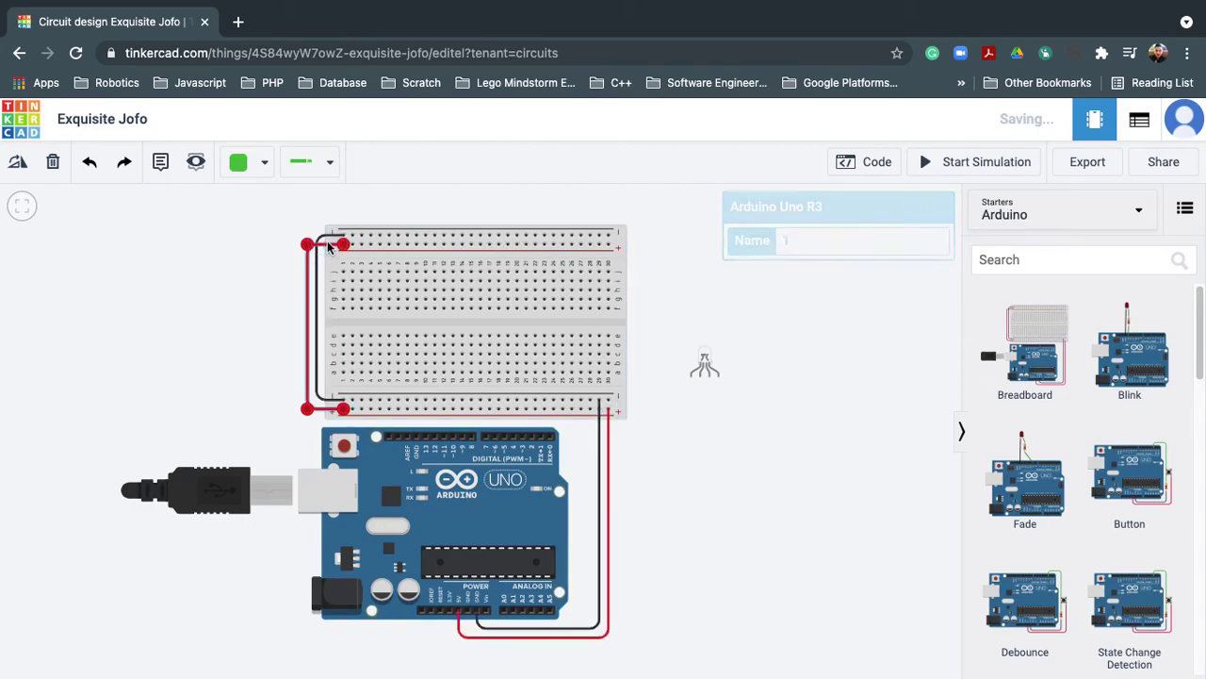
Delete the red and black wires joining the breadboard's power rails and those running to the Arduino's power pins.
click(325, 244)
key(Delete)
click(601, 450)
key(Delete)
click(608, 445)
key(Delete)
Rotate the small breadboard upright and move it to the right of its original position.
click(623, 306)
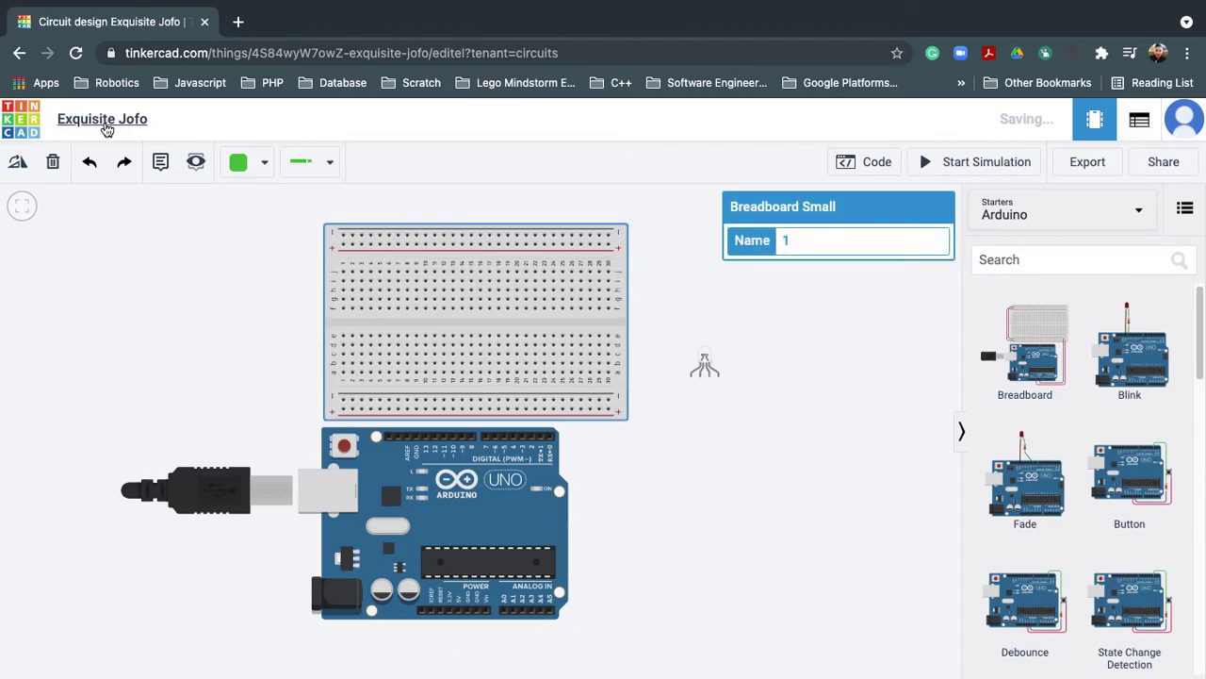
click(18, 162)
drag(476, 294, 574, 367)
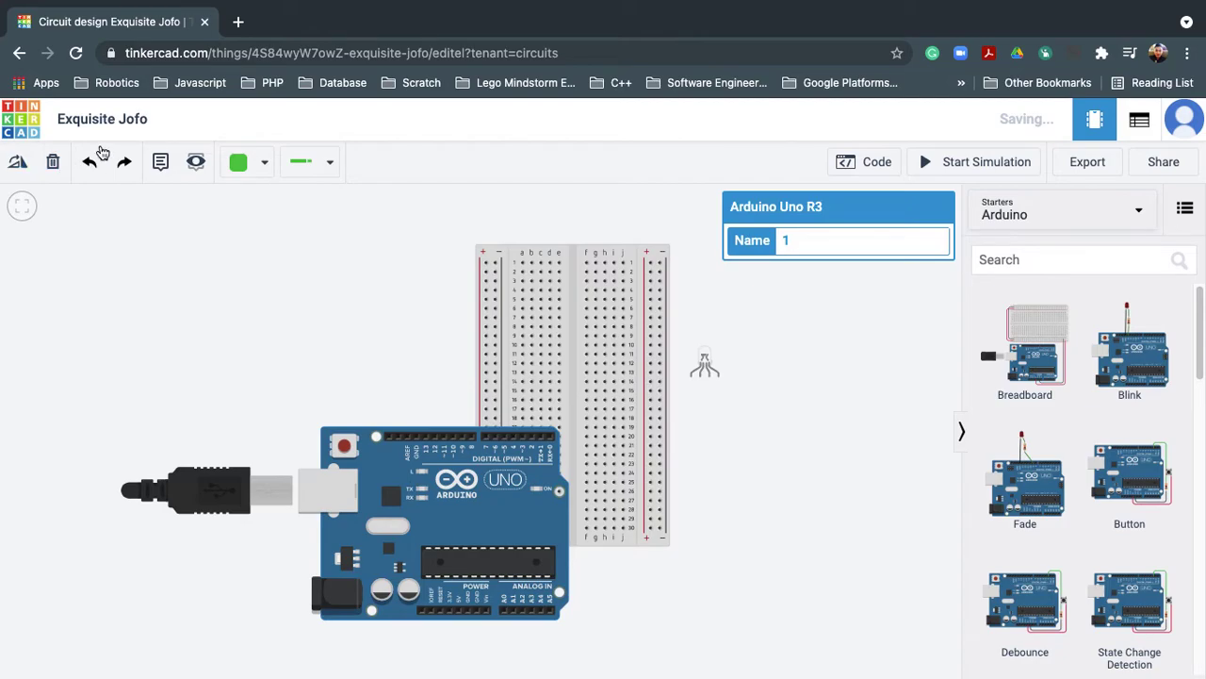
Rotate the Arduino Uno so its USB port faces up and place it directly left of the breadboard.
click(18, 162)
drag(439, 506, 369, 391)
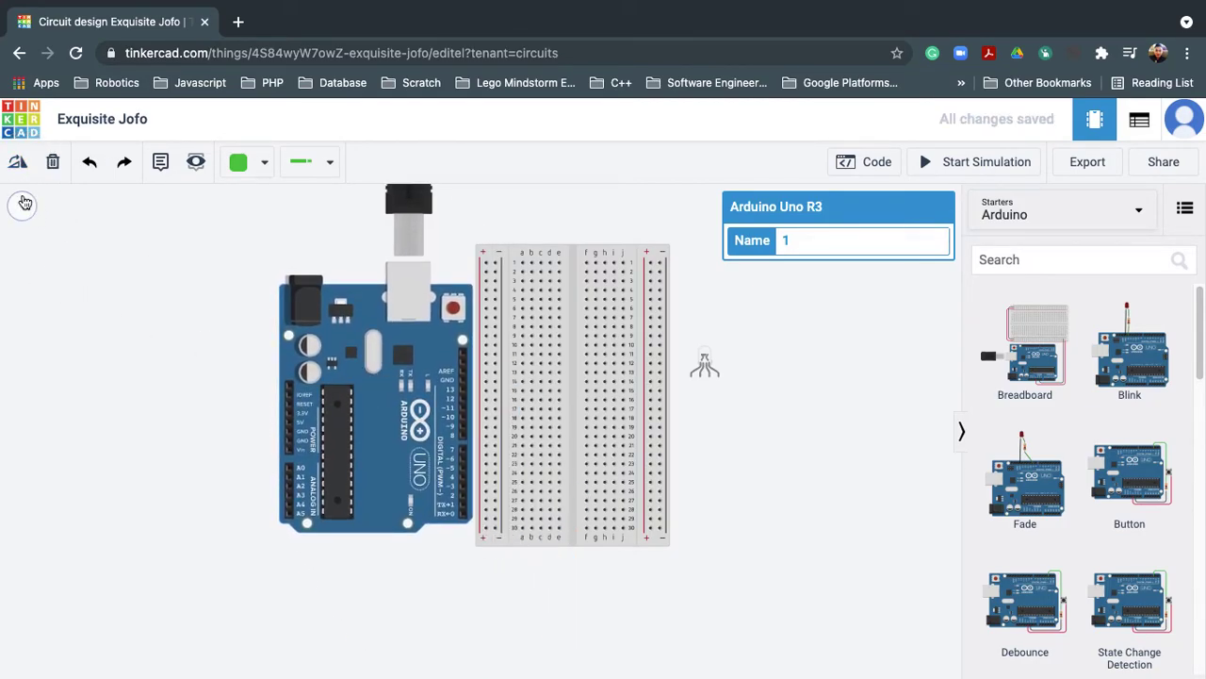
click(25, 203)
click(709, 503)
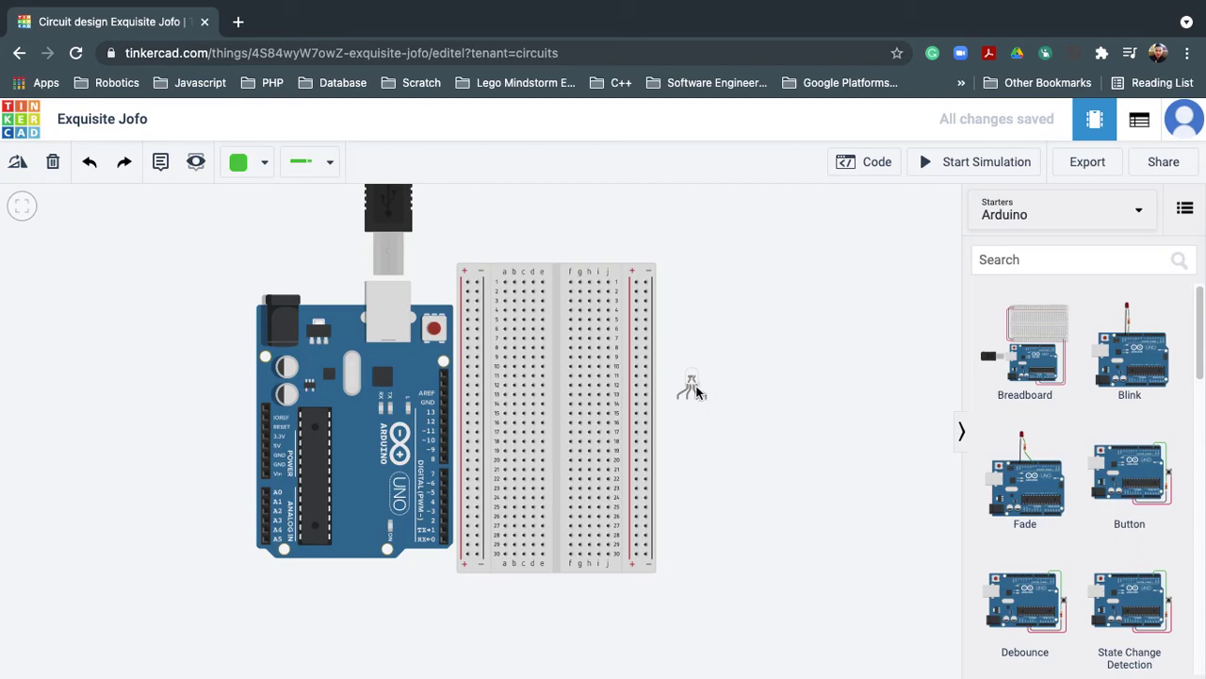
Move the RGB LED onto the left half of the breadboard and rotate it so its legs point left.
drag(694, 390, 538, 347)
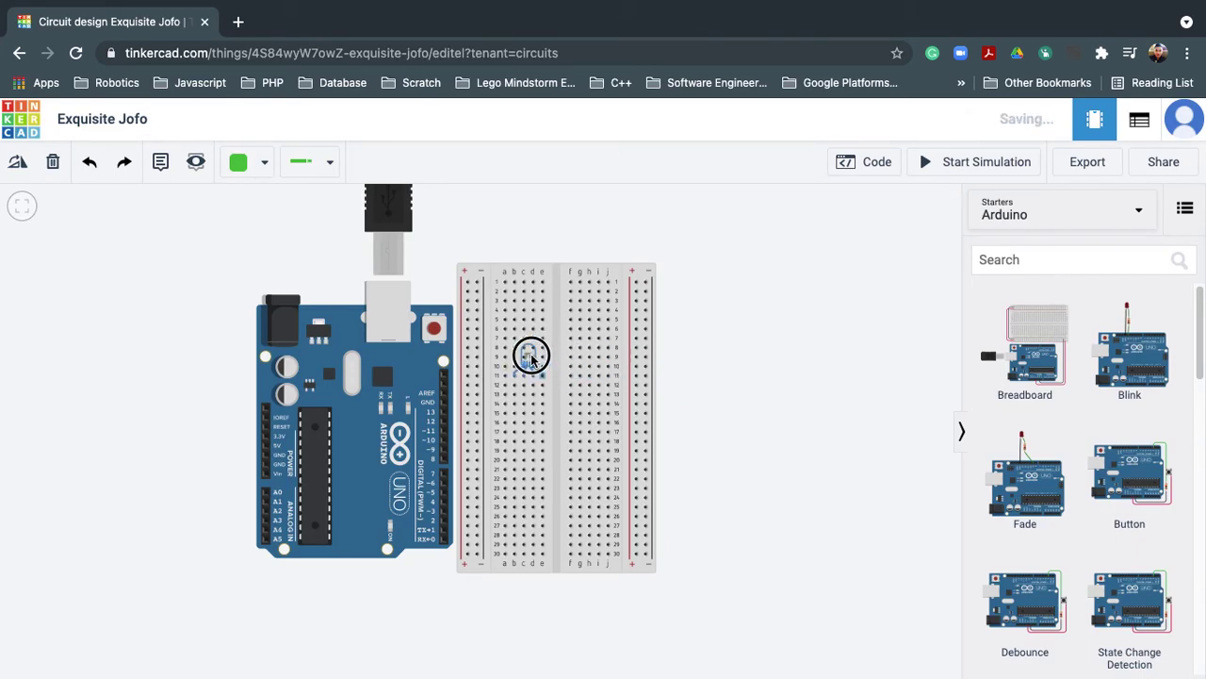
click(17, 165)
click(17, 165)
click(17, 165)
click(541, 377)
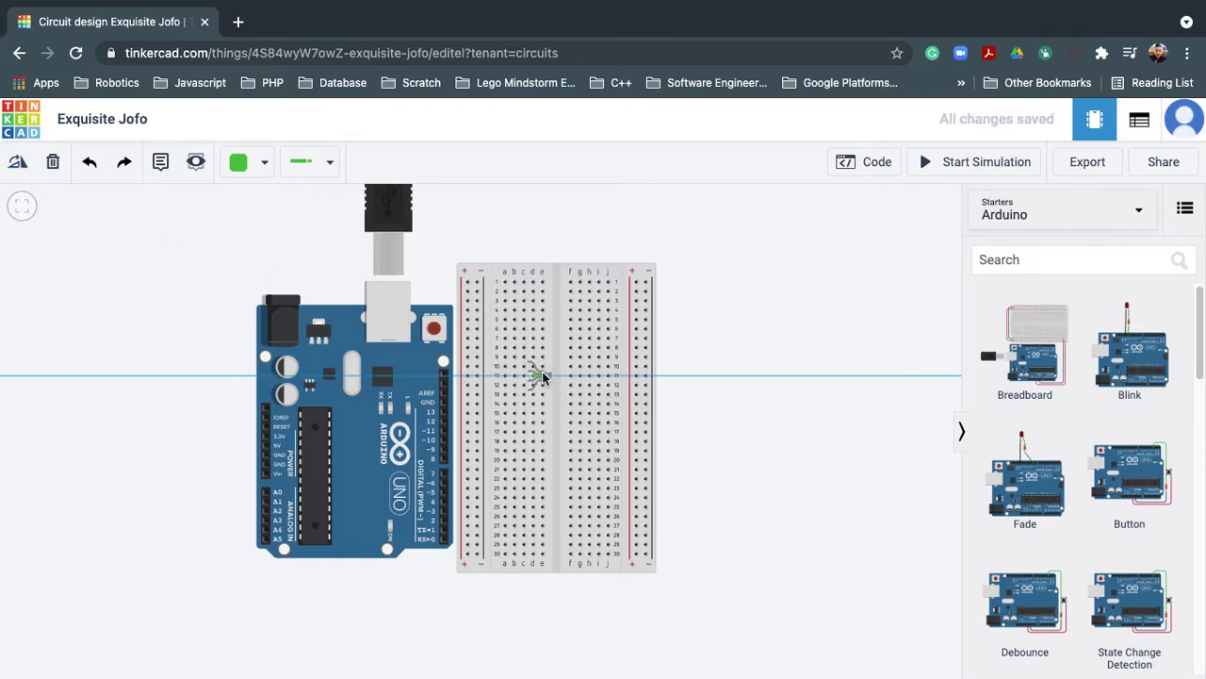
click(788, 401)
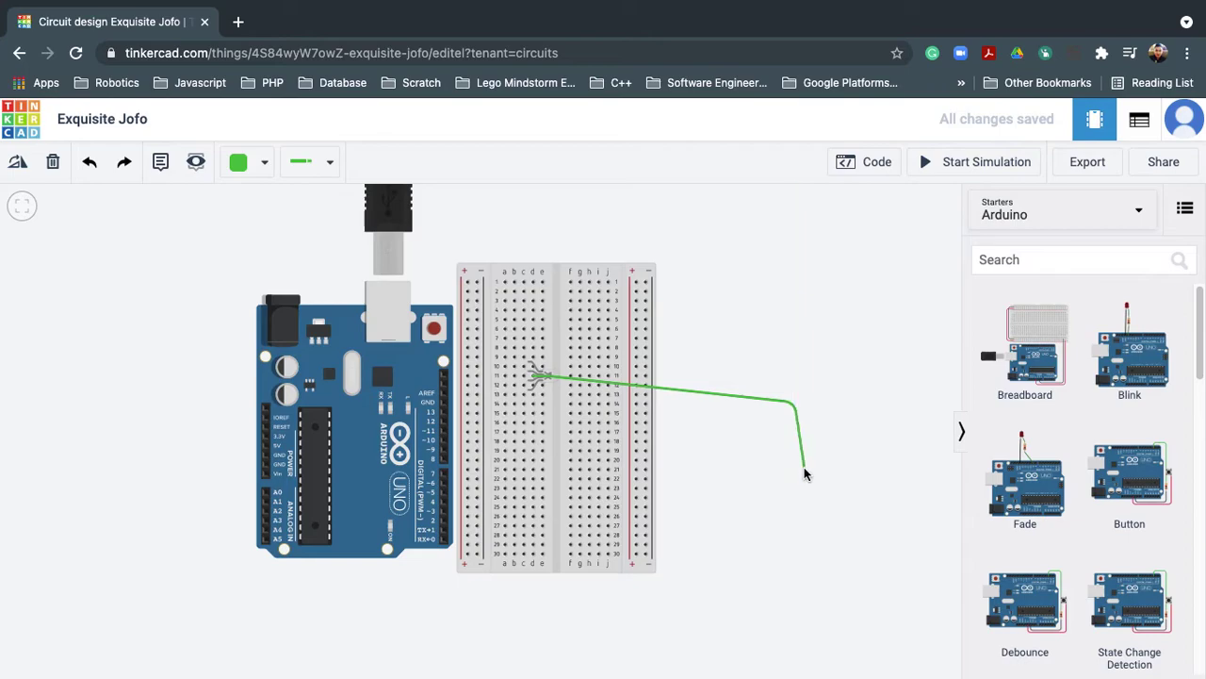
click(638, 409)
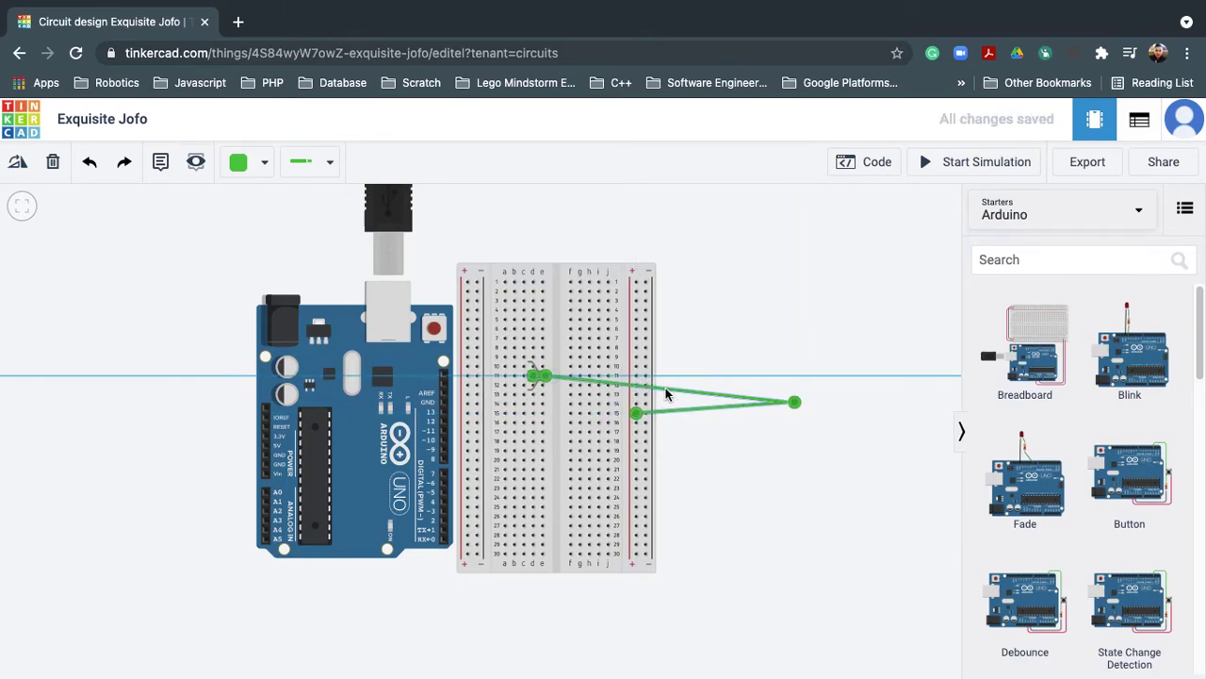
key(Delete)
Shift the RGB LED so its legs sit in column e, rows 10 to 13, and move the Arduino slightly away from the breadboard.
click(549, 382)
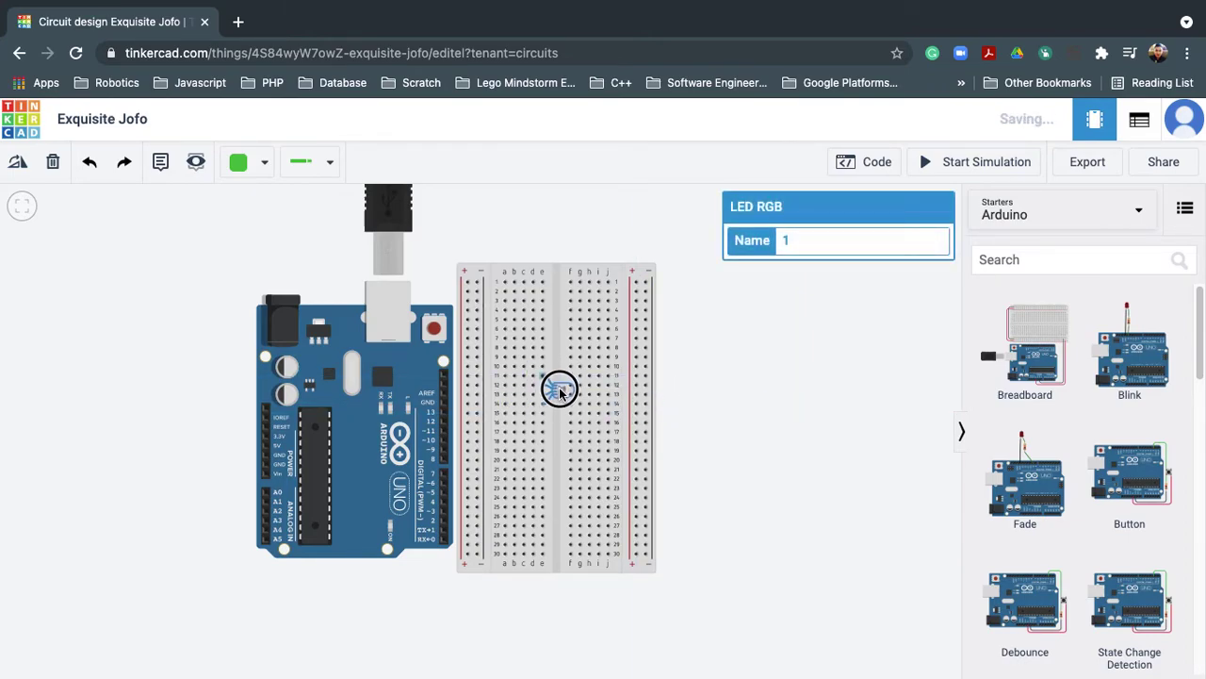
click(778, 466)
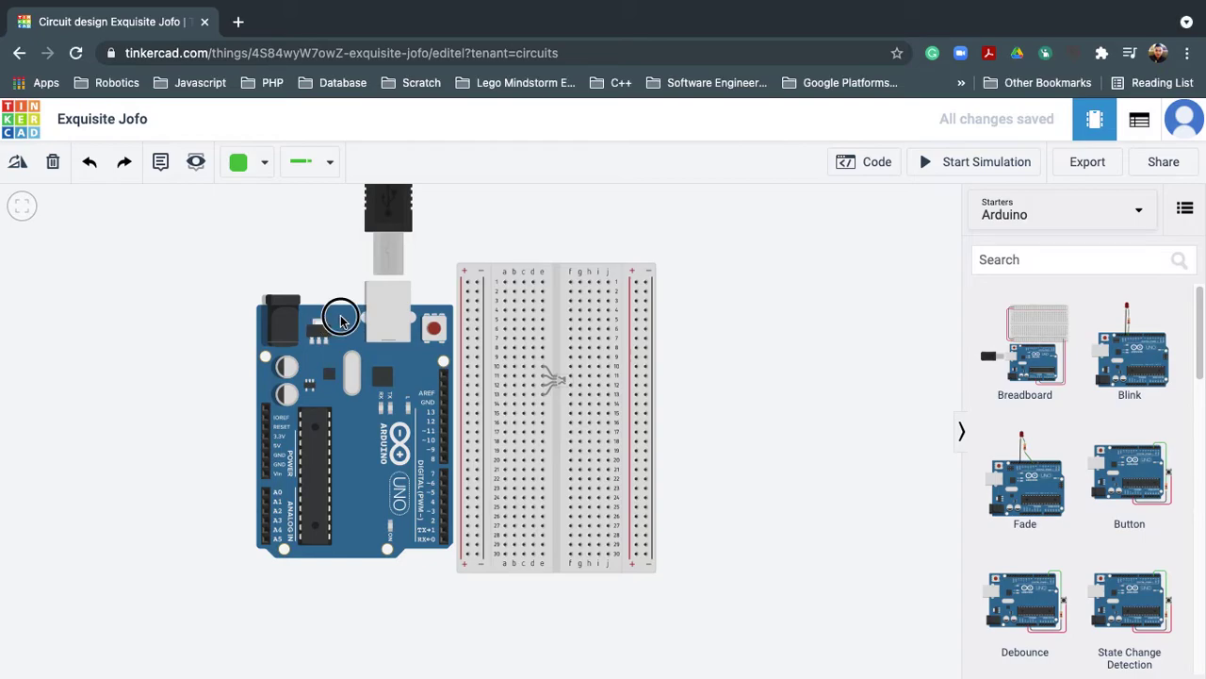
drag(336, 315, 314, 299)
Wire the Arduino's upper GND pin straight across to the breadboard's left negative rail at row 12 and colour the wire black.
click(422, 387)
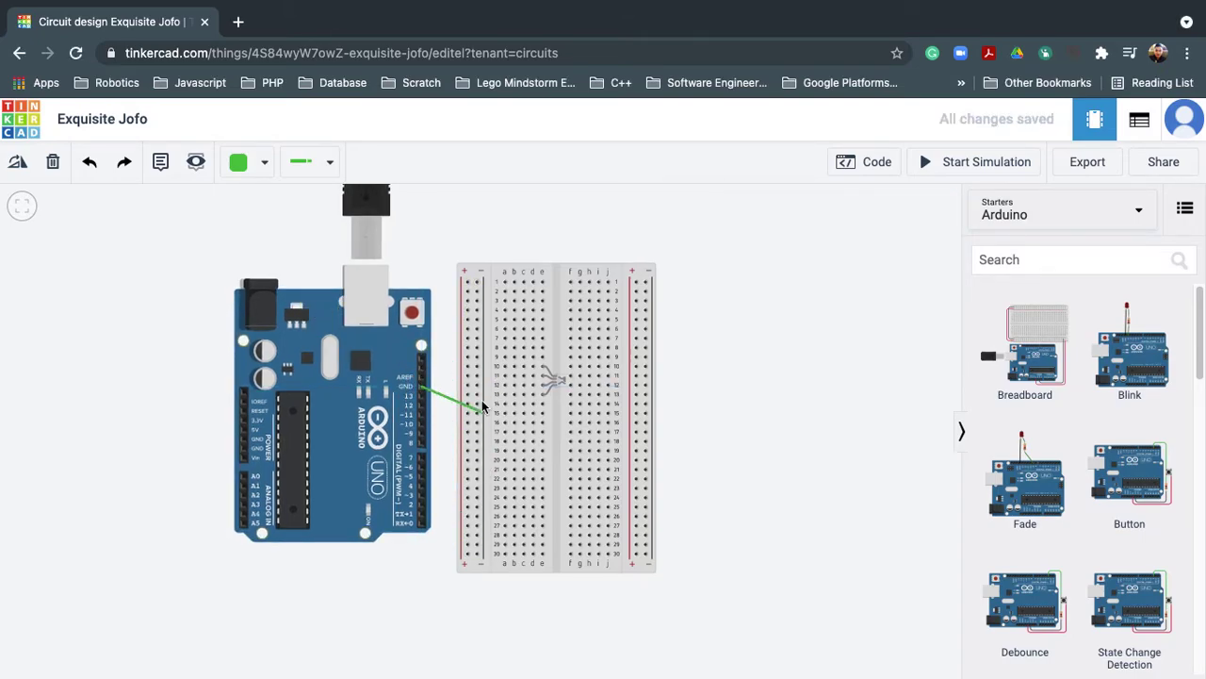
click(477, 387)
click(477, 388)
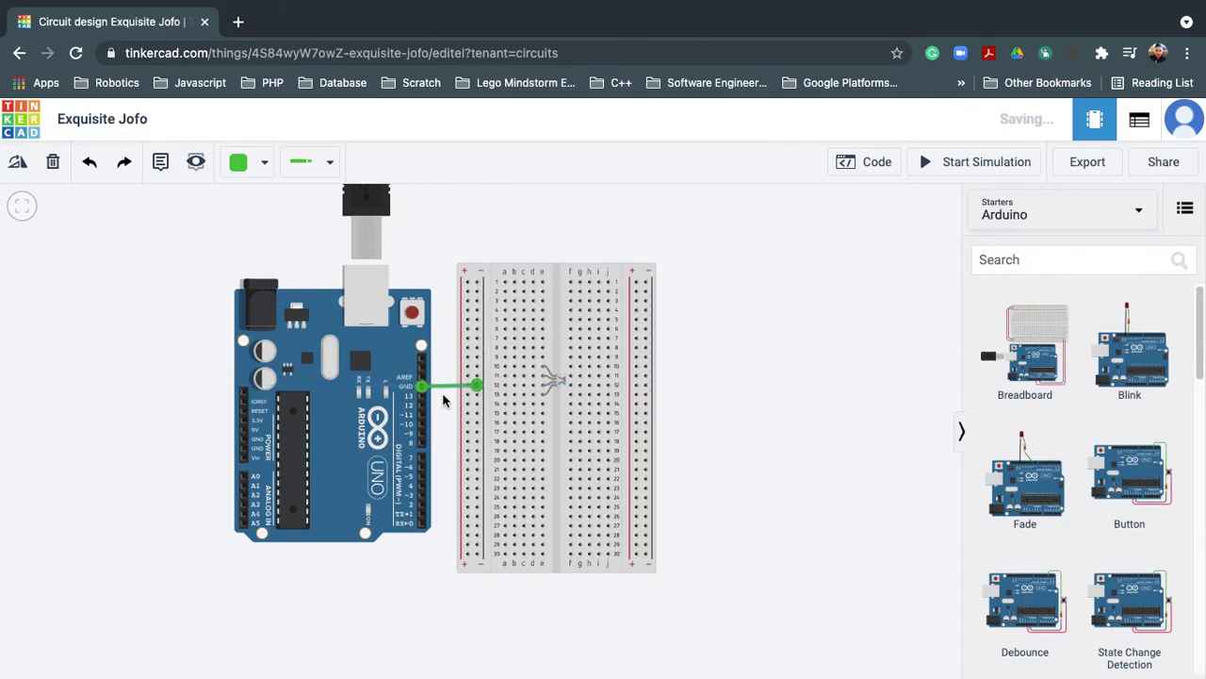
click(375, 365)
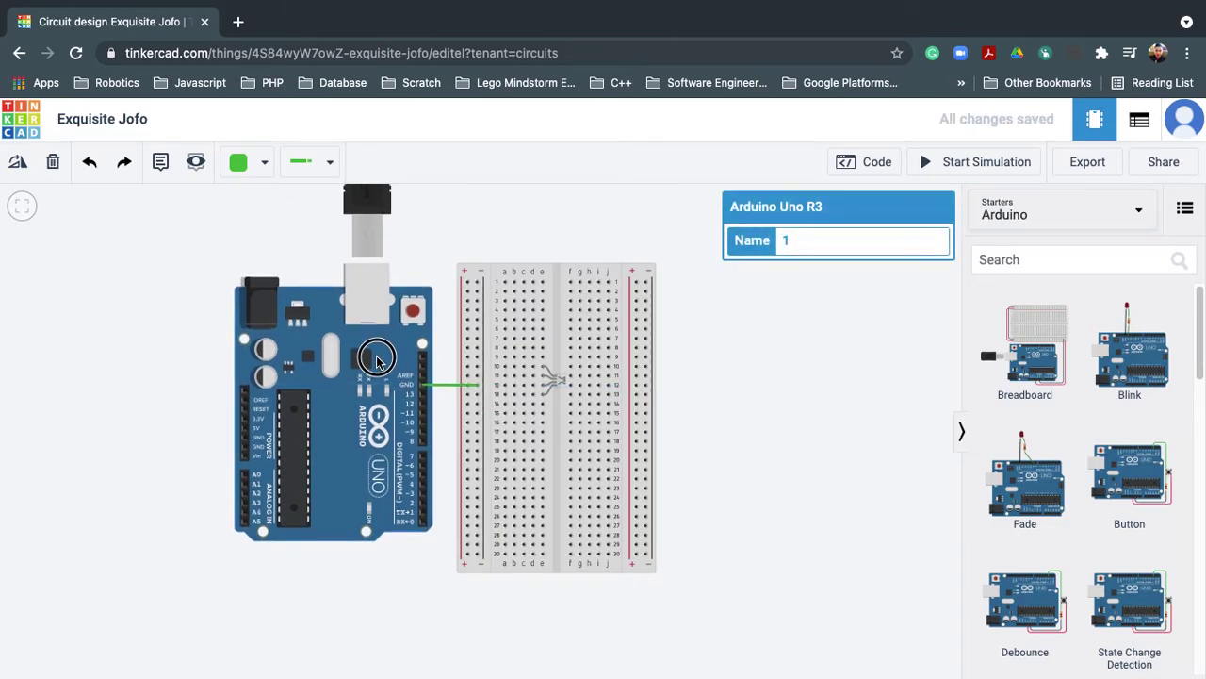
click(457, 386)
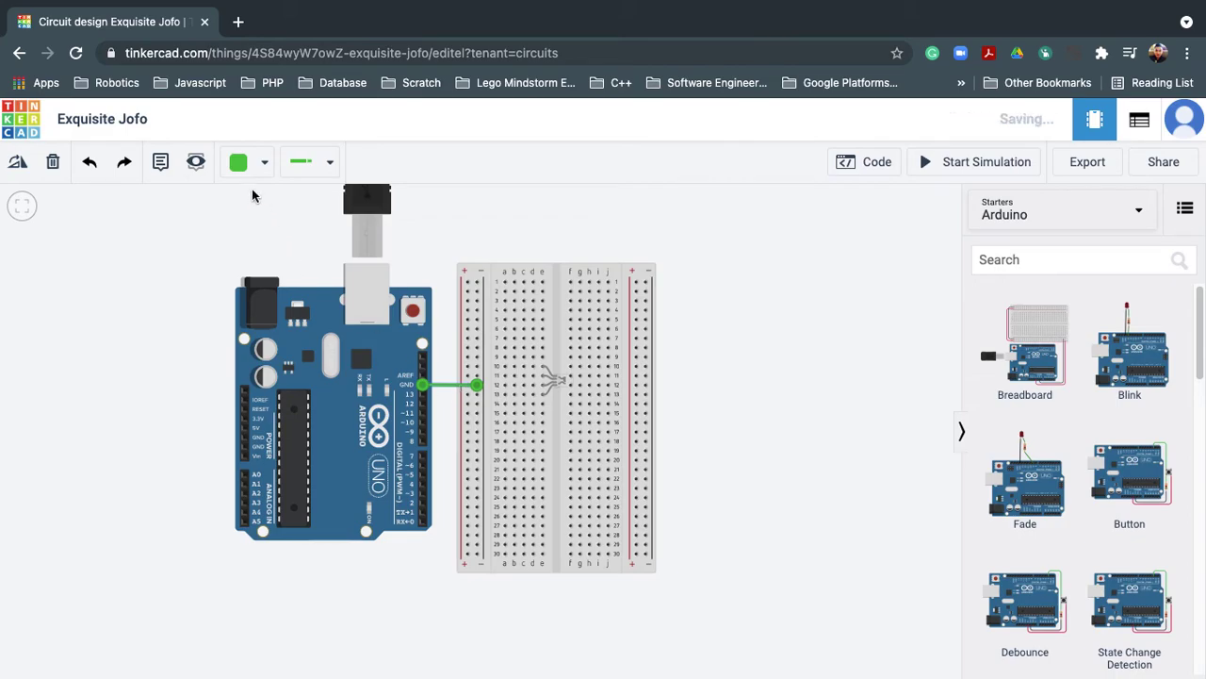
click(266, 162)
click(282, 219)
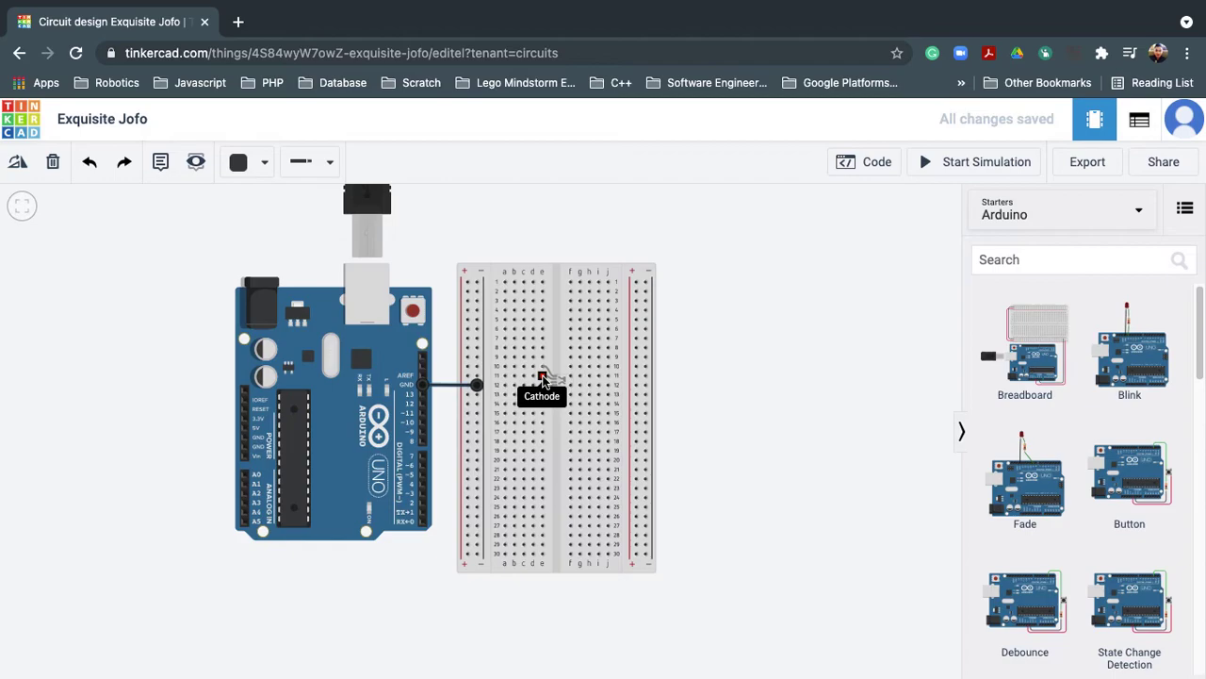
Search the component library for "resistor" and add a resistor to the workspace beside the breadboard.
click(1001, 267)
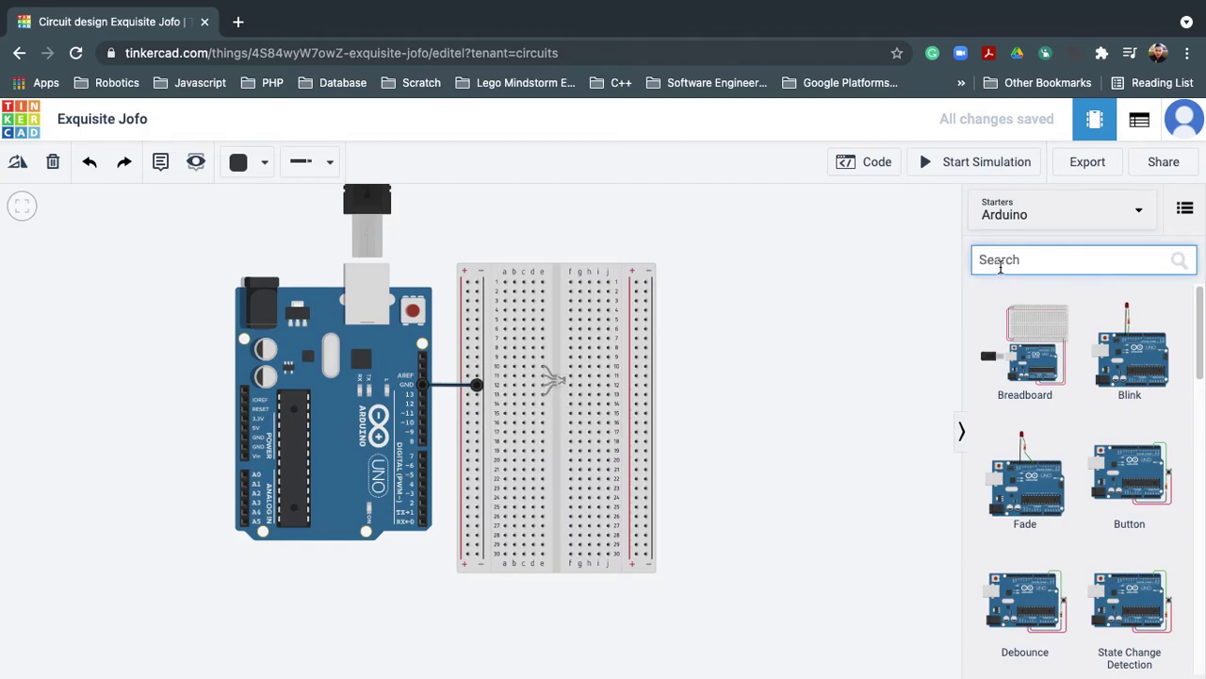
text(resistor)
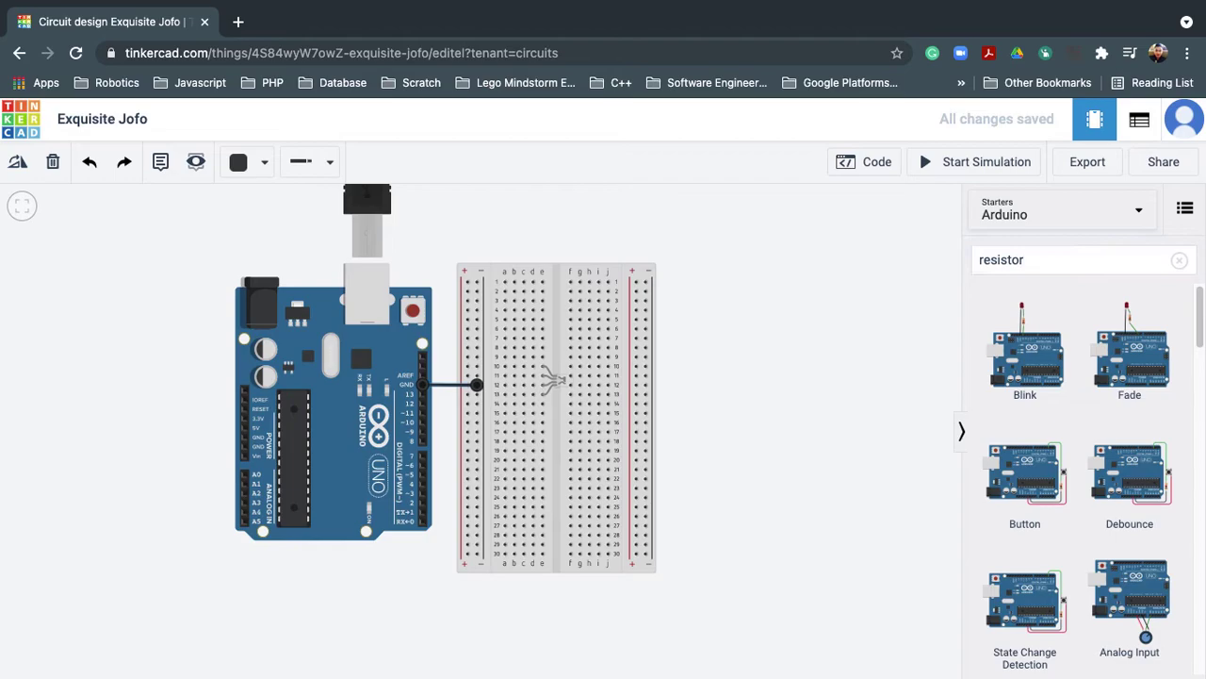
scroll(1077, 463, down, 20)
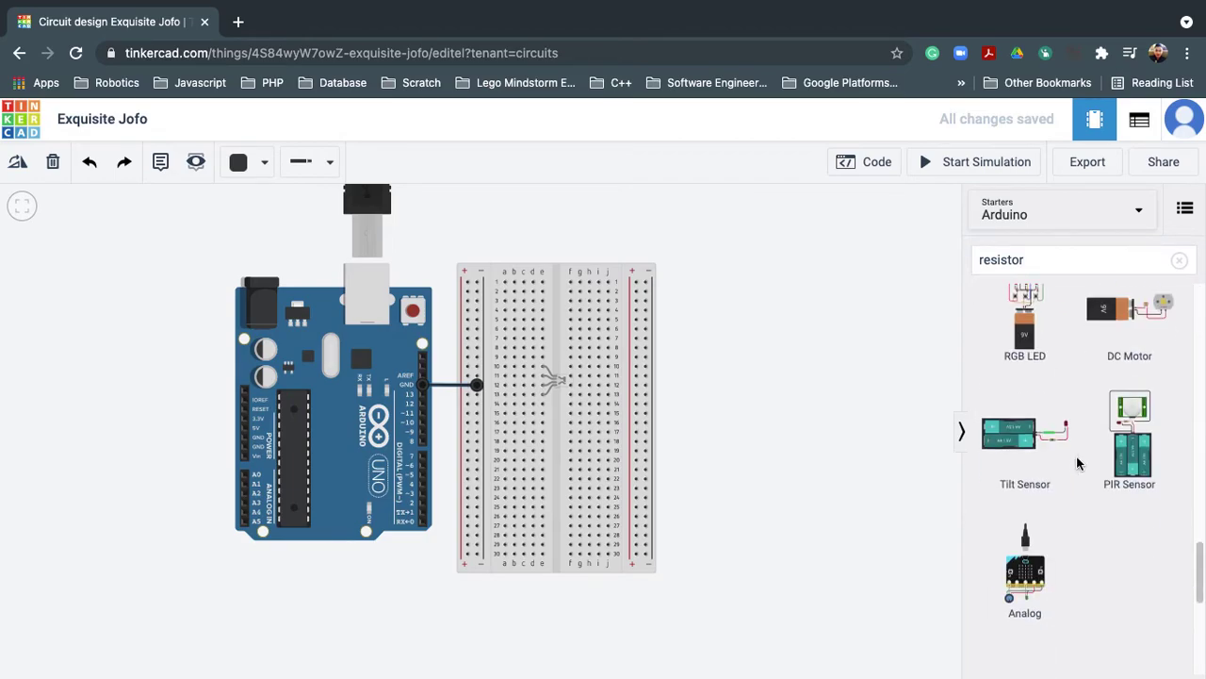
drag(1038, 383, 718, 346)
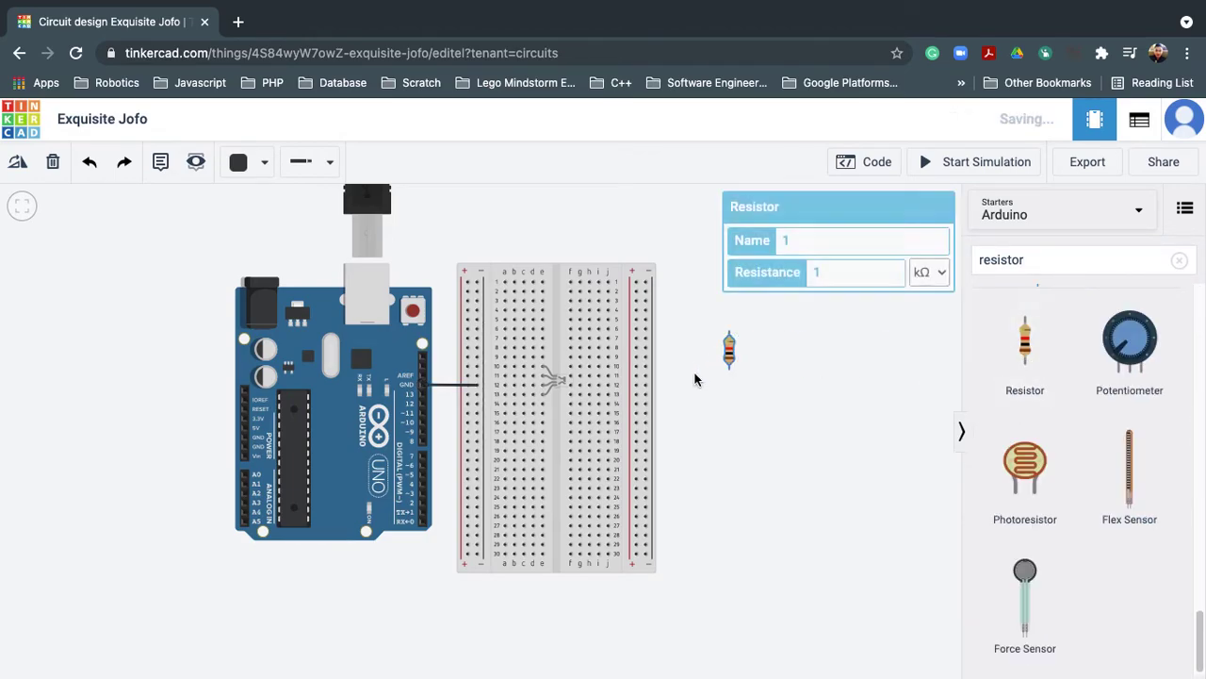
Rotate the resistor horizontally and place it between the left negative rail and row 11, in line with the LED's cathode.
click(19, 164)
click(18, 164)
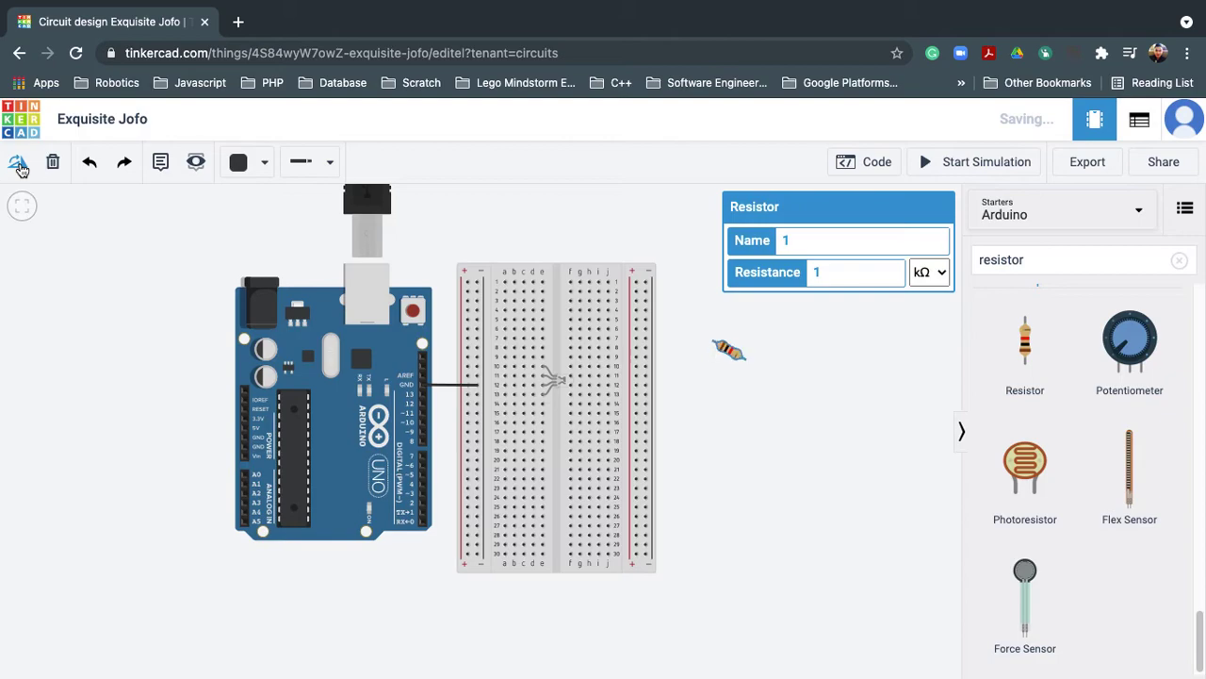
click(14, 168)
click(14, 168)
click(14, 168)
click(14, 168)
drag(726, 348, 490, 374)
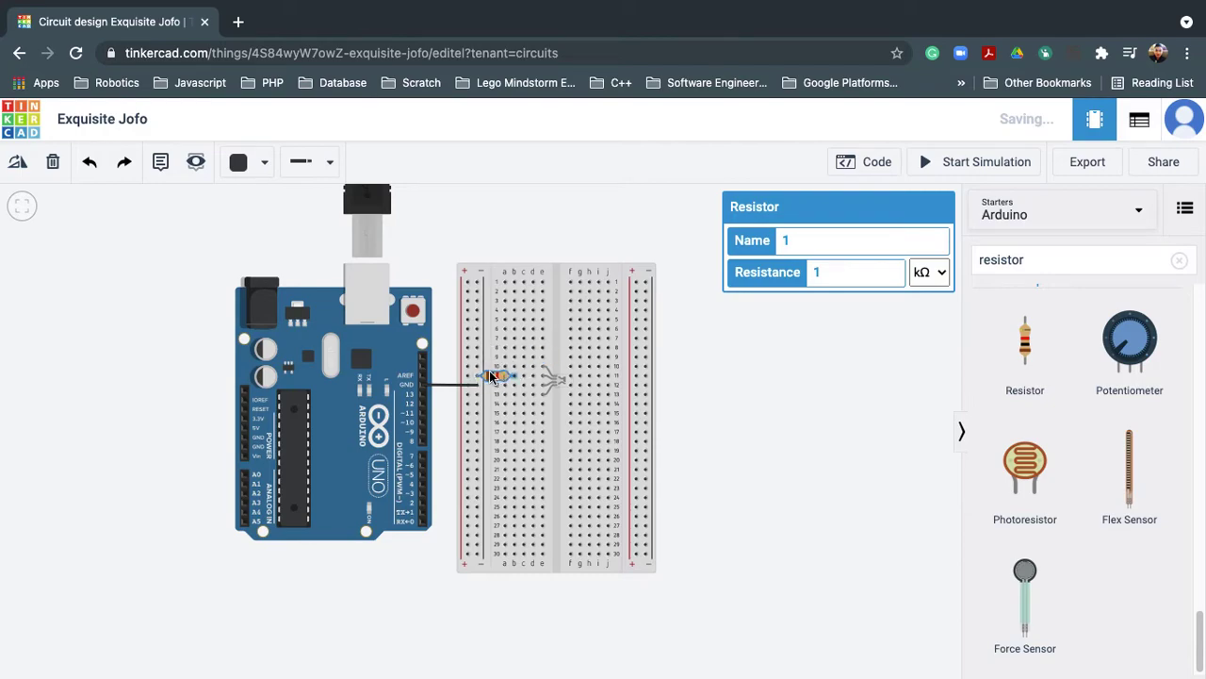
click(804, 433)
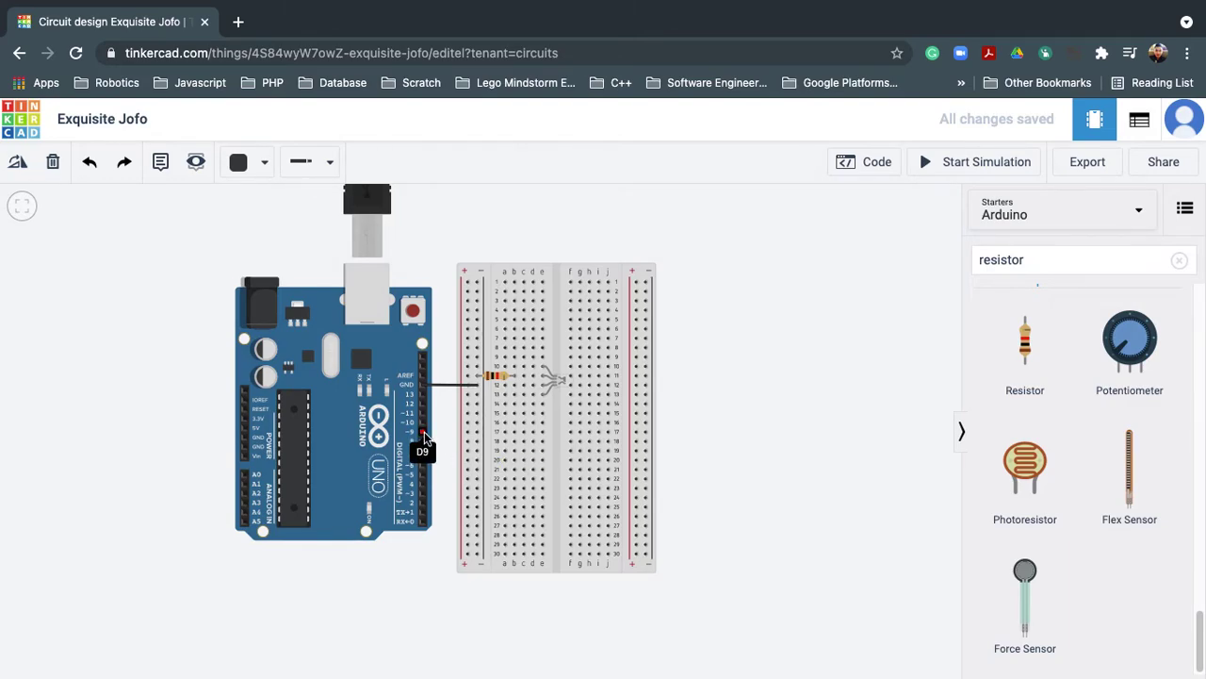
Wire Arduino pin 9 to breadboard hole a10 with right-angle bends around the resistor and colour the wire red.
click(424, 437)
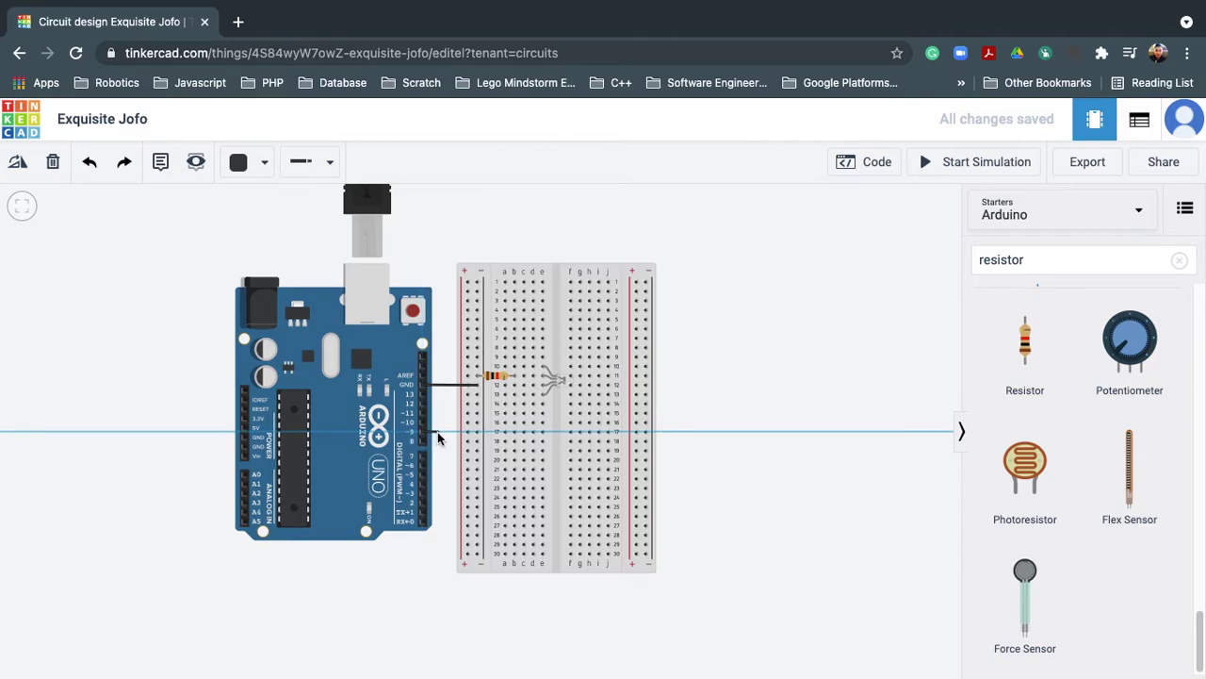
click(450, 433)
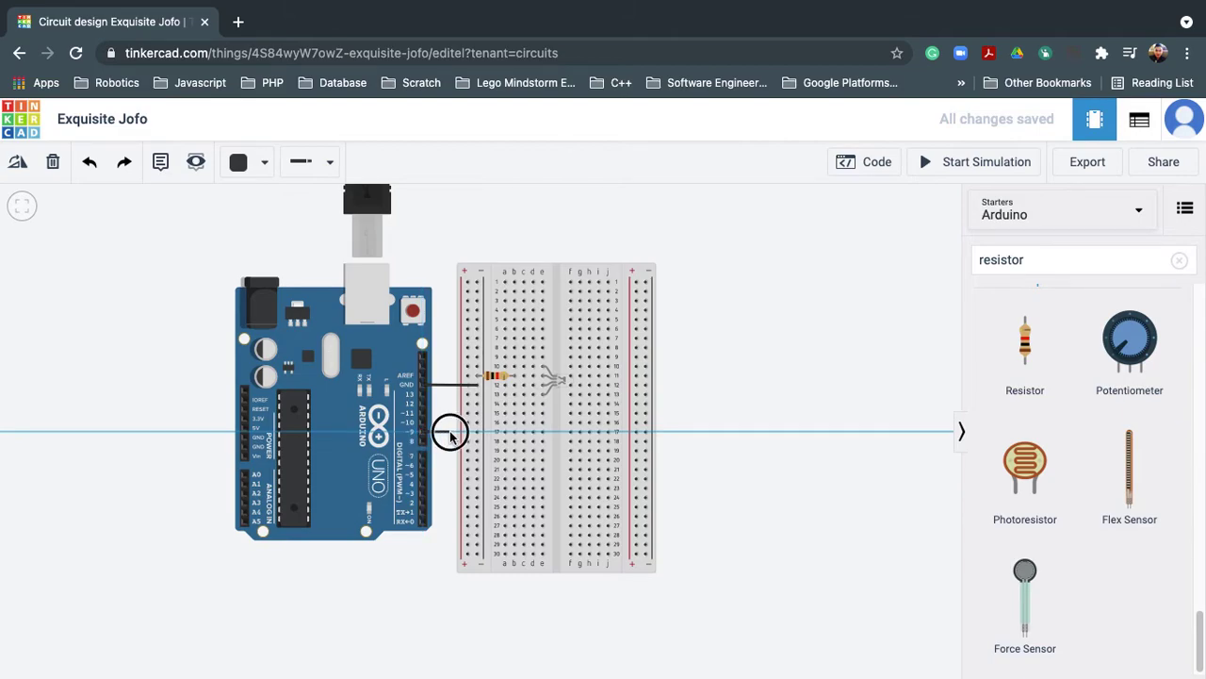
click(447, 366)
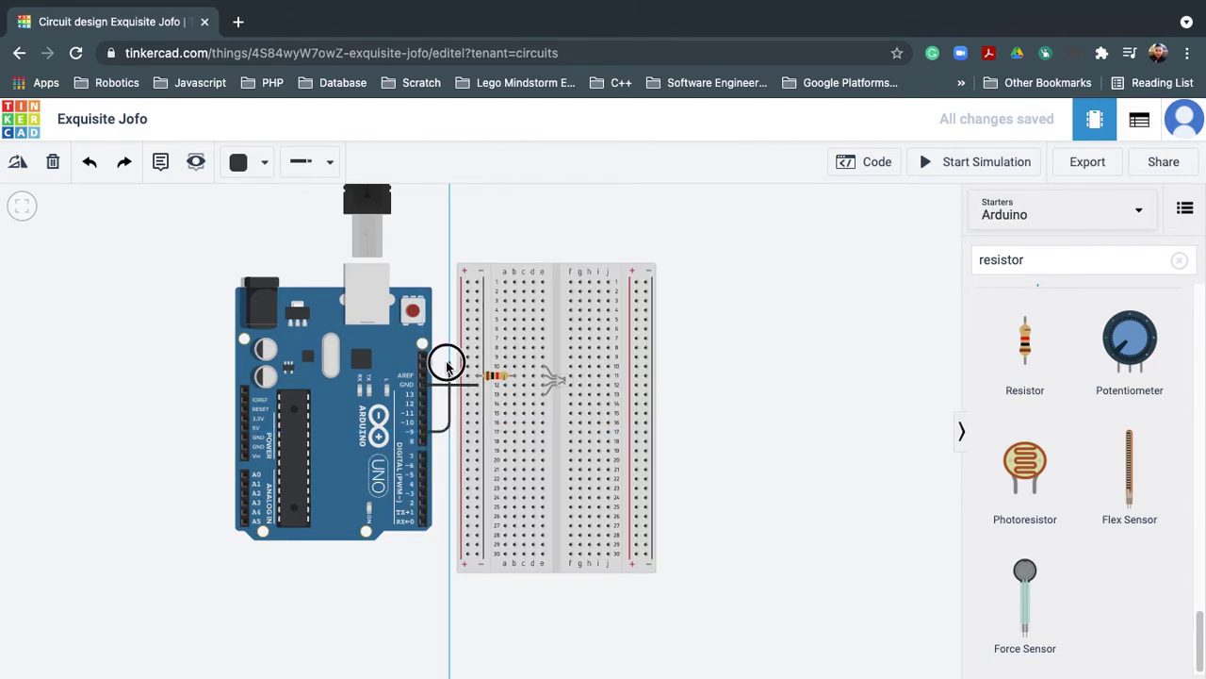
click(505, 369)
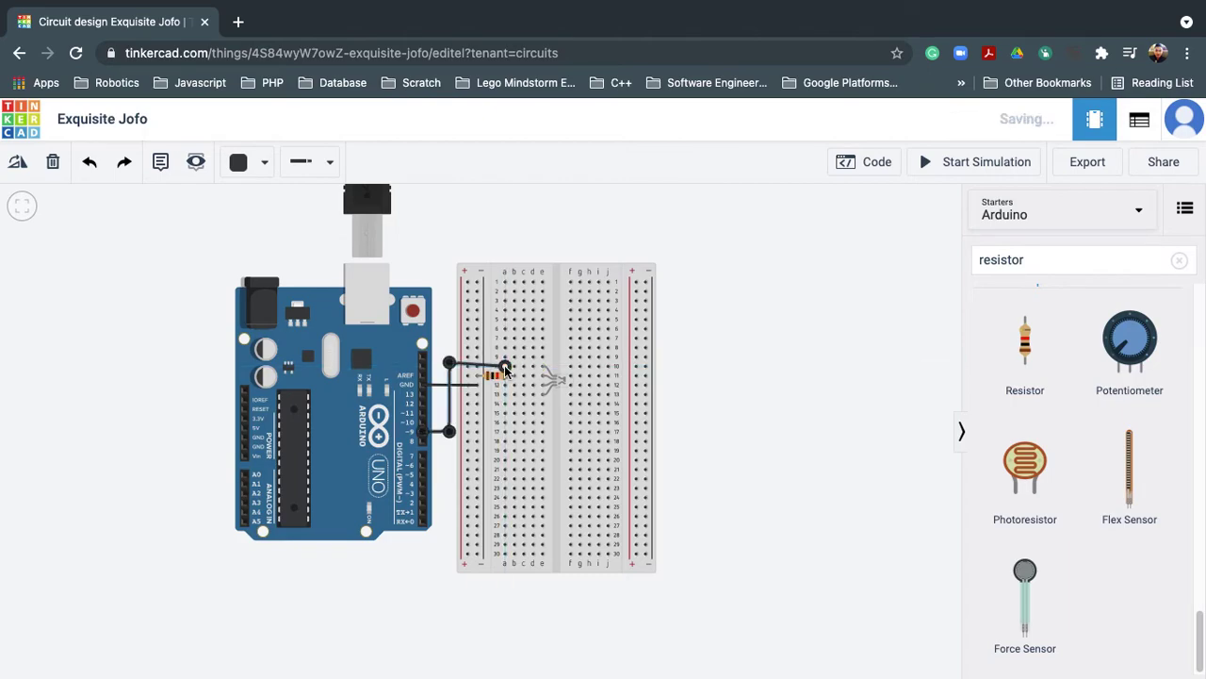
click(449, 367)
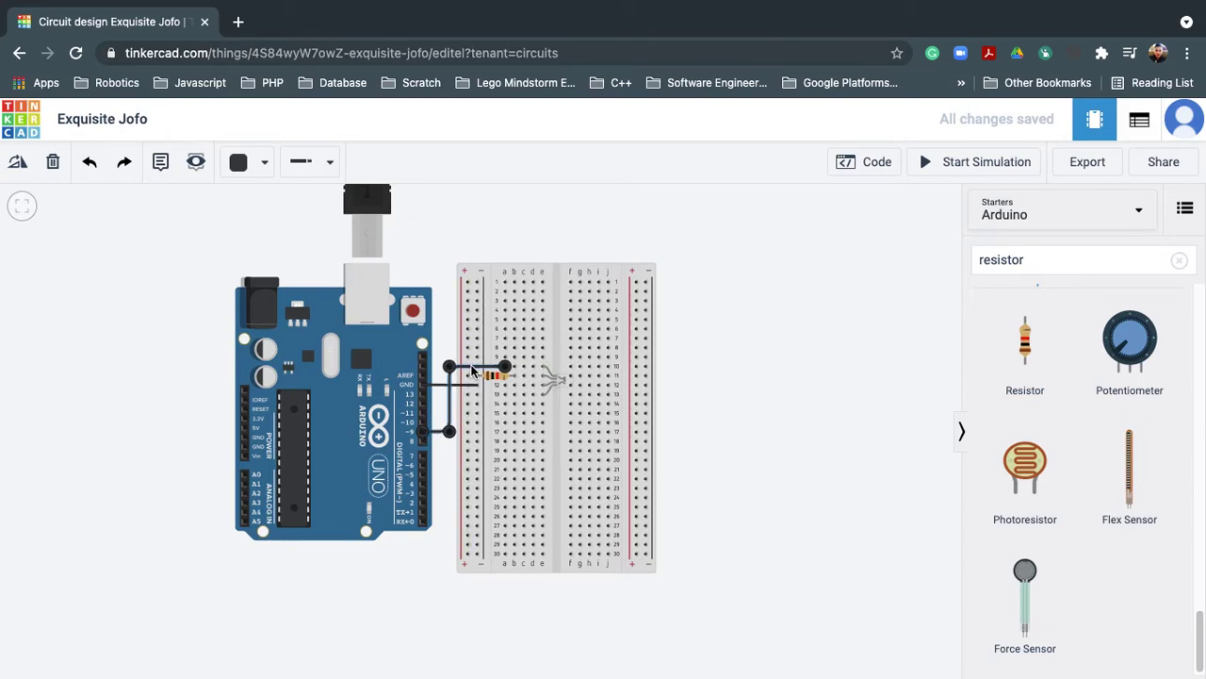
click(262, 161)
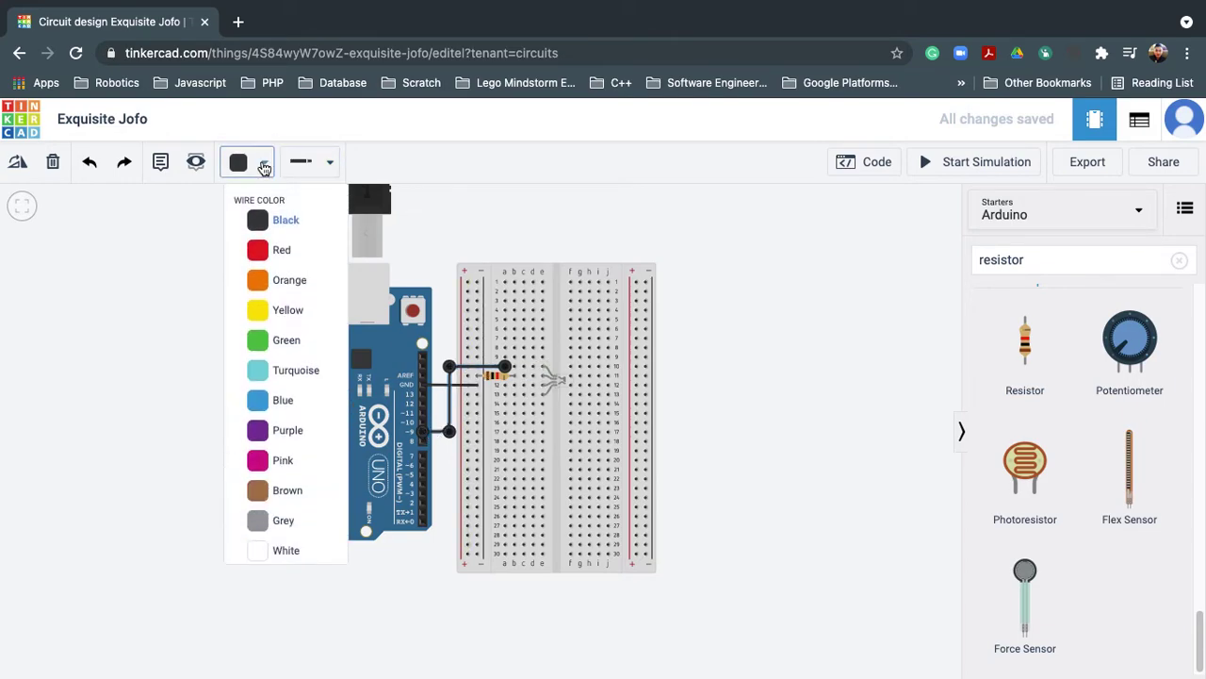
click(276, 250)
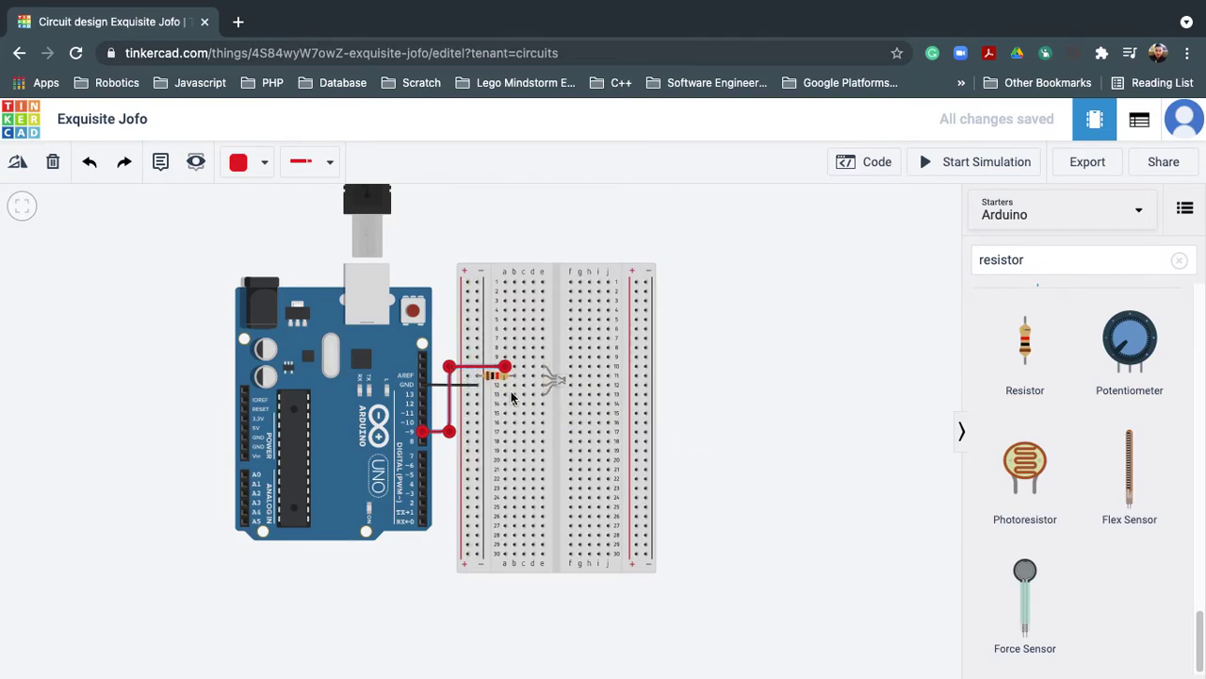
Wire Arduino pin 10 to breadboard hole a13, straighten the bend and colour the wire blue.
click(423, 427)
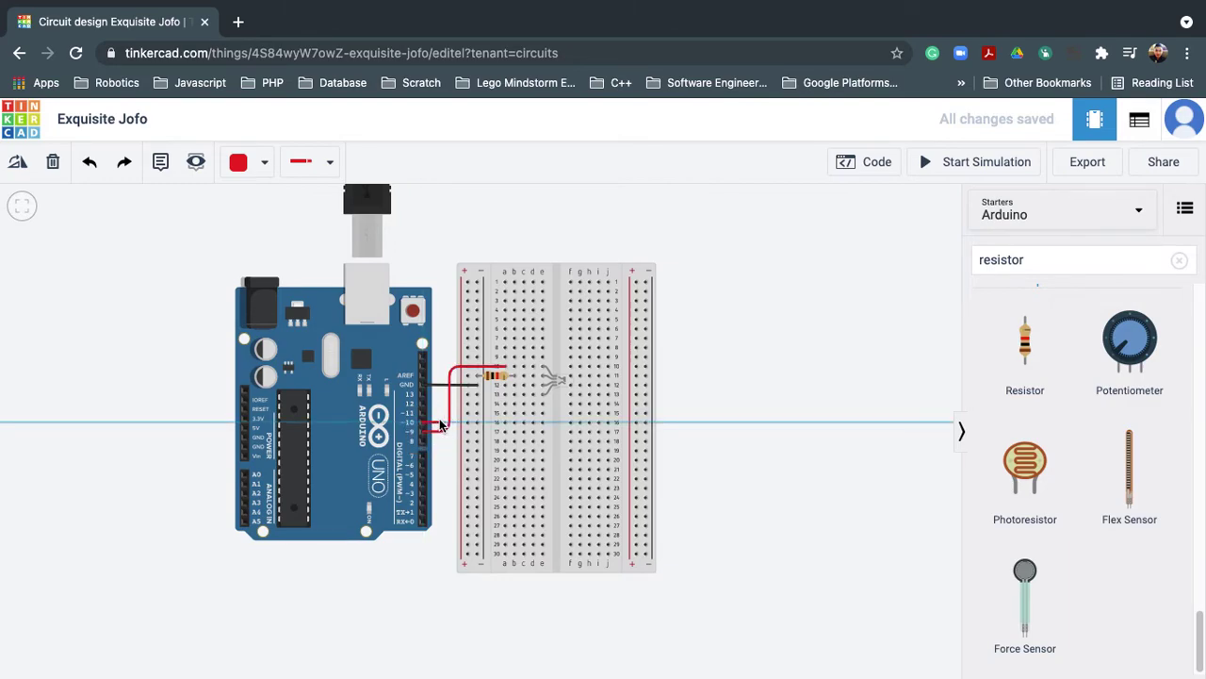
click(439, 393)
click(505, 394)
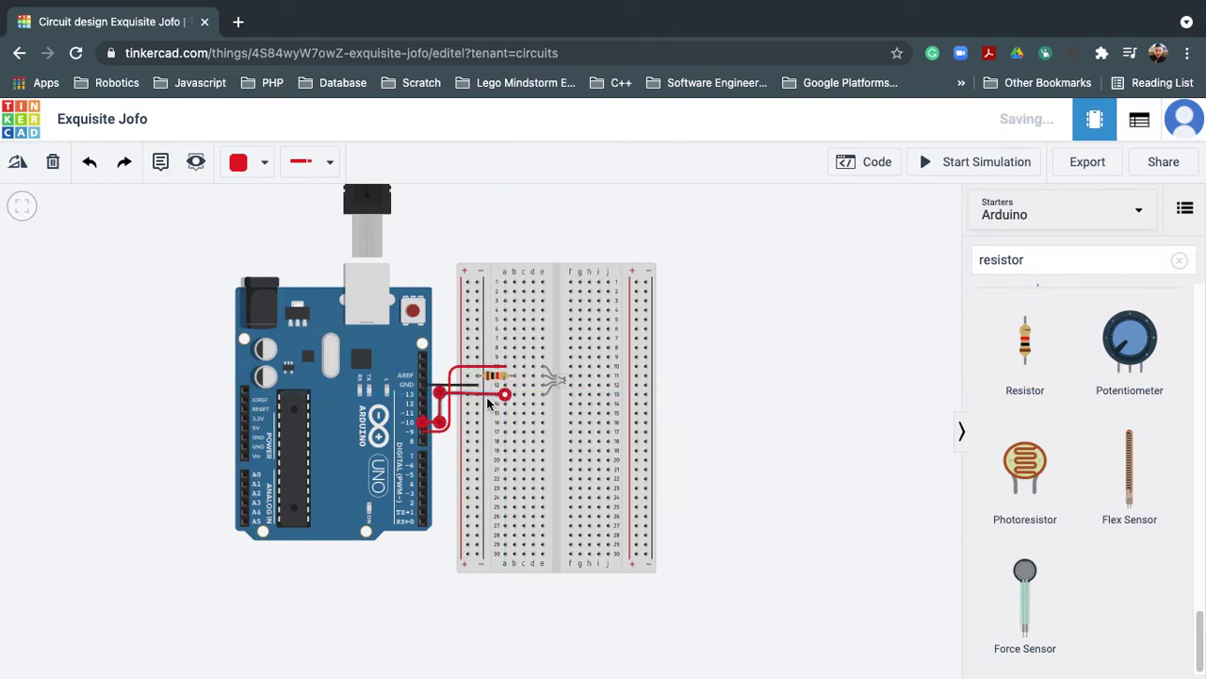
click(442, 396)
drag(443, 390, 462, 390)
click(266, 165)
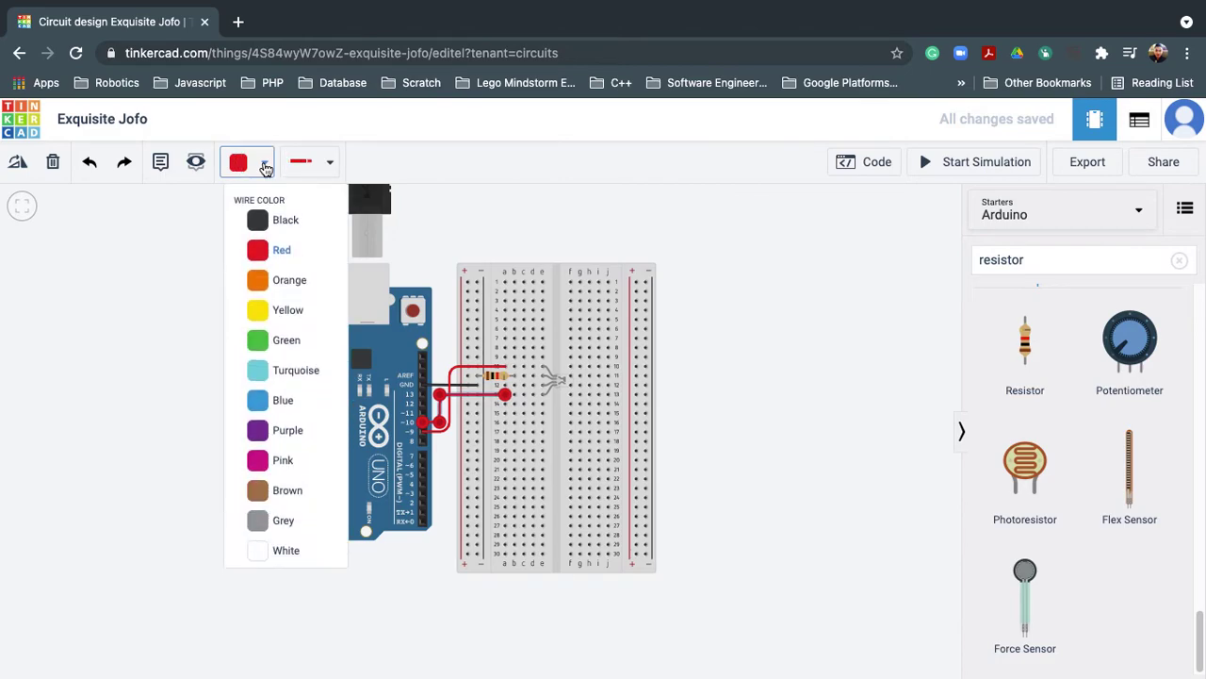
click(311, 400)
click(832, 500)
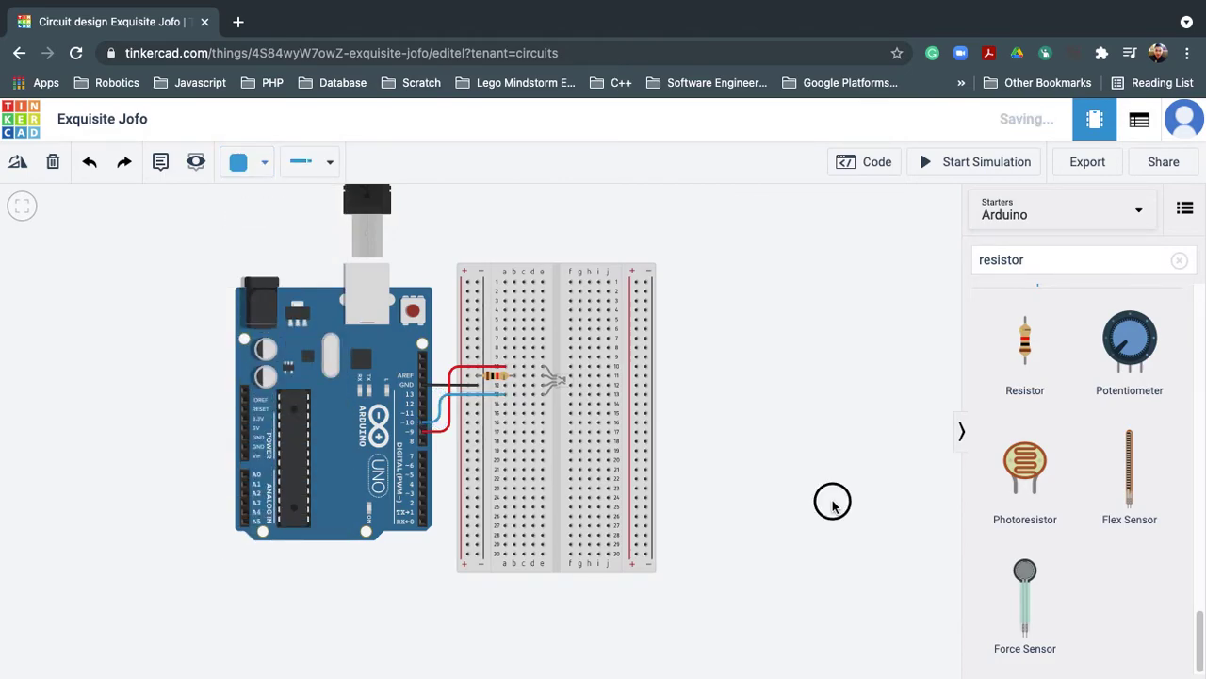
Move the breadboard end of the blue pin 10 wire to hole a12, discarding the trial wire from pin 11.
click(424, 418)
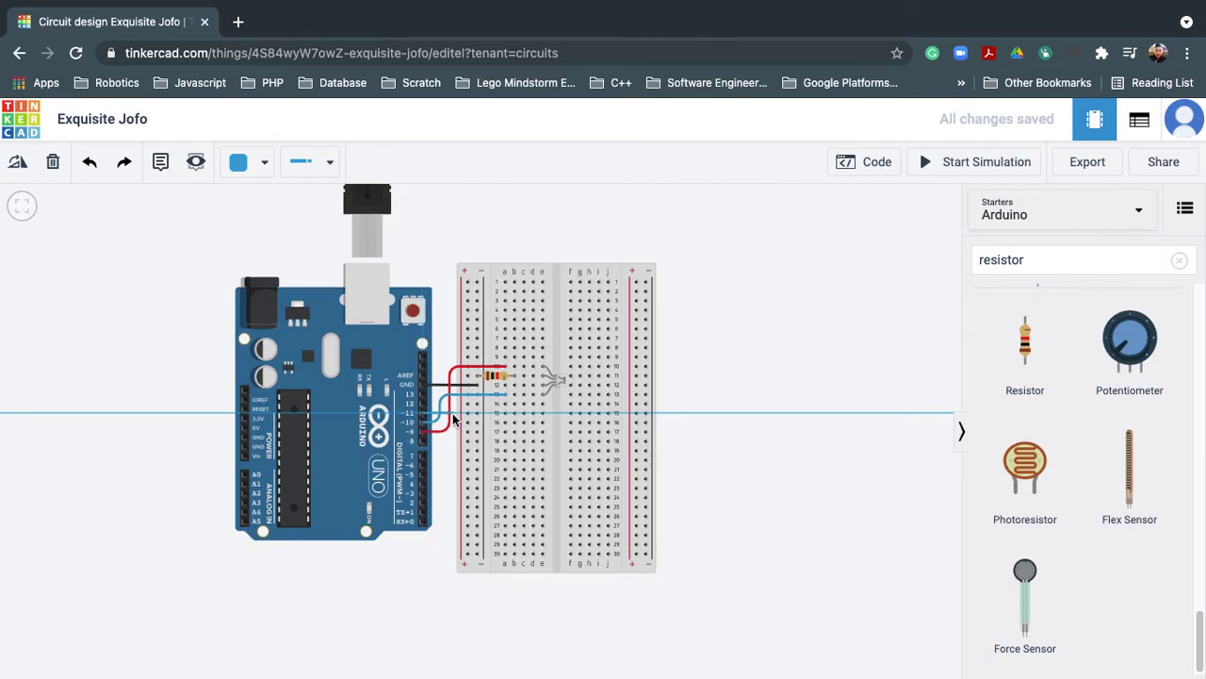
click(477, 413)
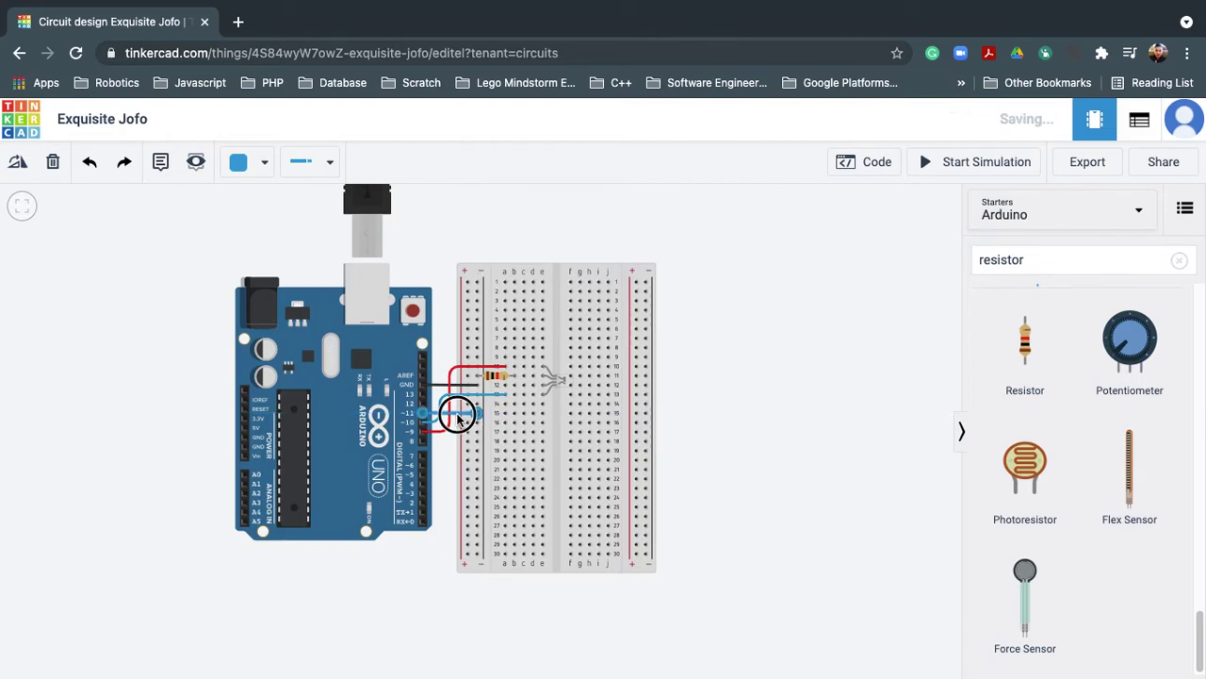
drag(460, 419, 439, 396)
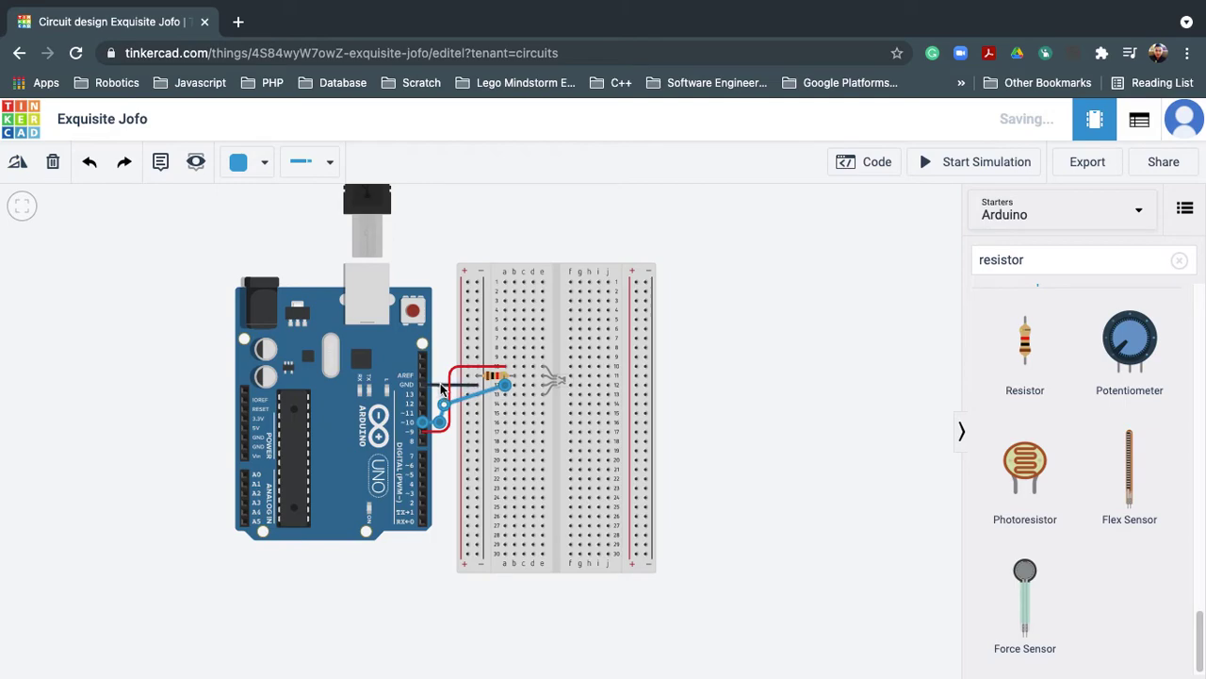
Replace the ground wire with one from Arduino GND to the left negative rail beside row 8, bent at right angles and coloured black.
click(425, 384)
click(476, 386)
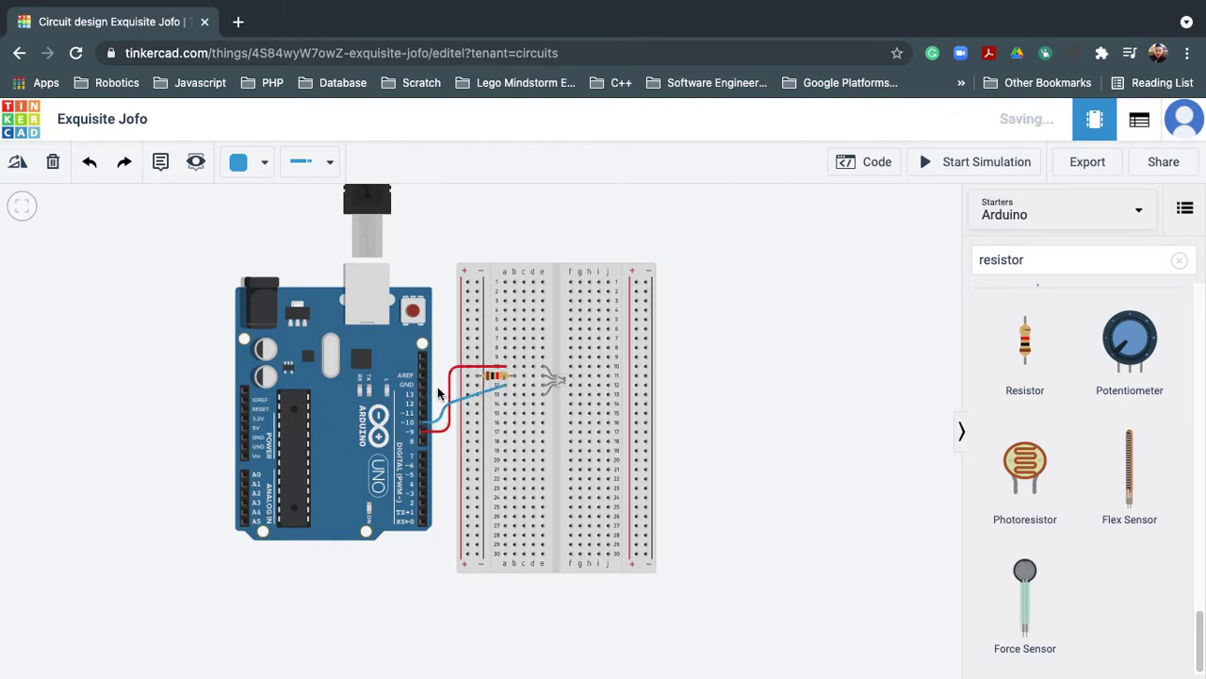
drag(425, 386, 443, 347)
click(235, 162)
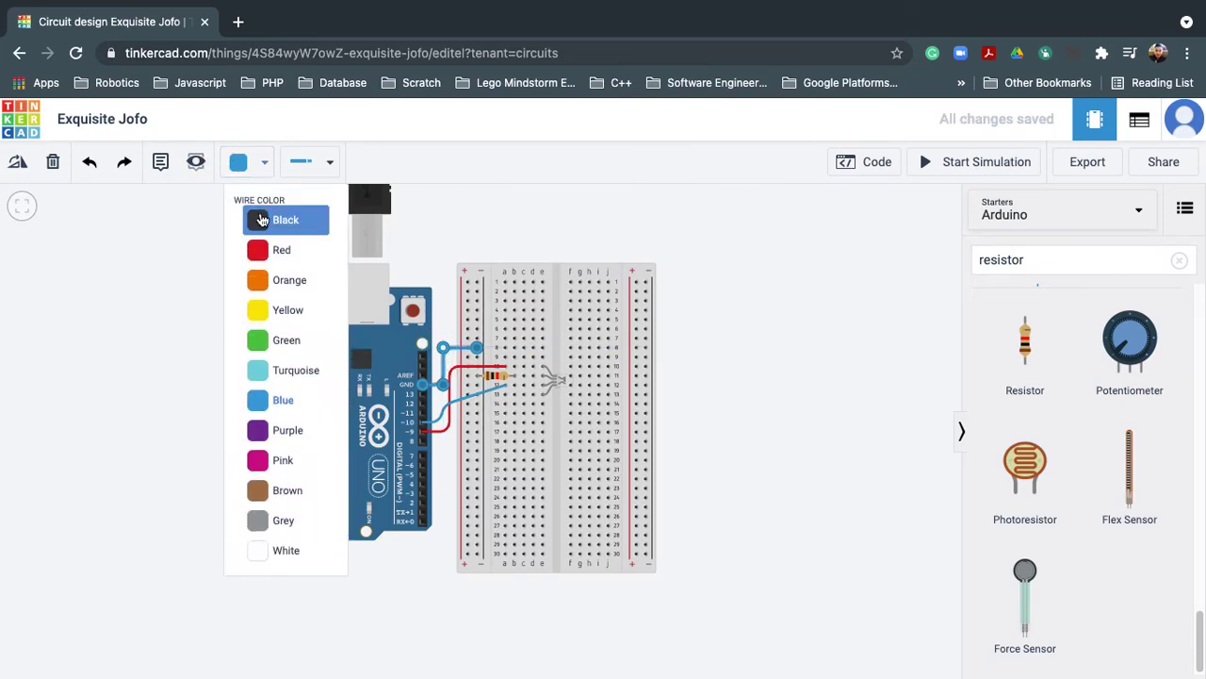
click(259, 217)
Straighten the bend in the blue wire, and wire Arduino pin 11 to hole a13 with right-angle bends in green.
mouse_move(447, 403)
mouse_down()
mouse_move(444, 386)
mouse_move(443, 423)
mouse_up()
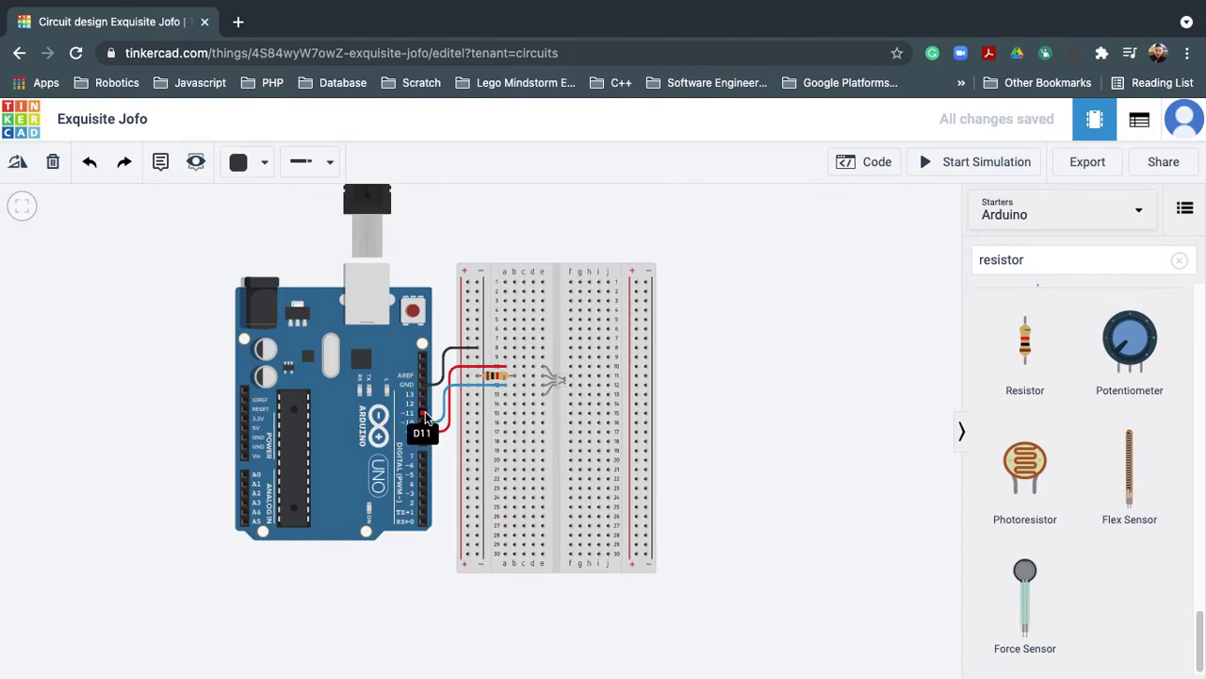
mouse_move(426, 416)
mouse_down()
mouse_move(437, 420)
mouse_move(438, 394)
mouse_move(504, 394)
mouse_move(439, 396)
mouse_up()
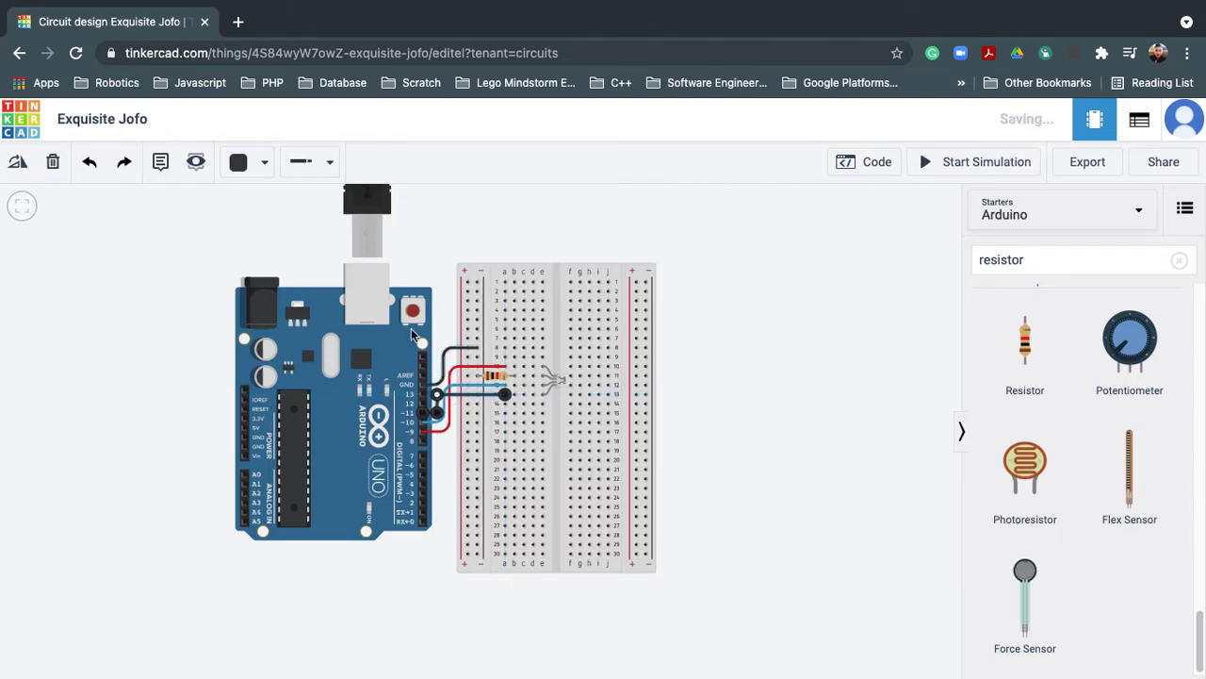
click(263, 163)
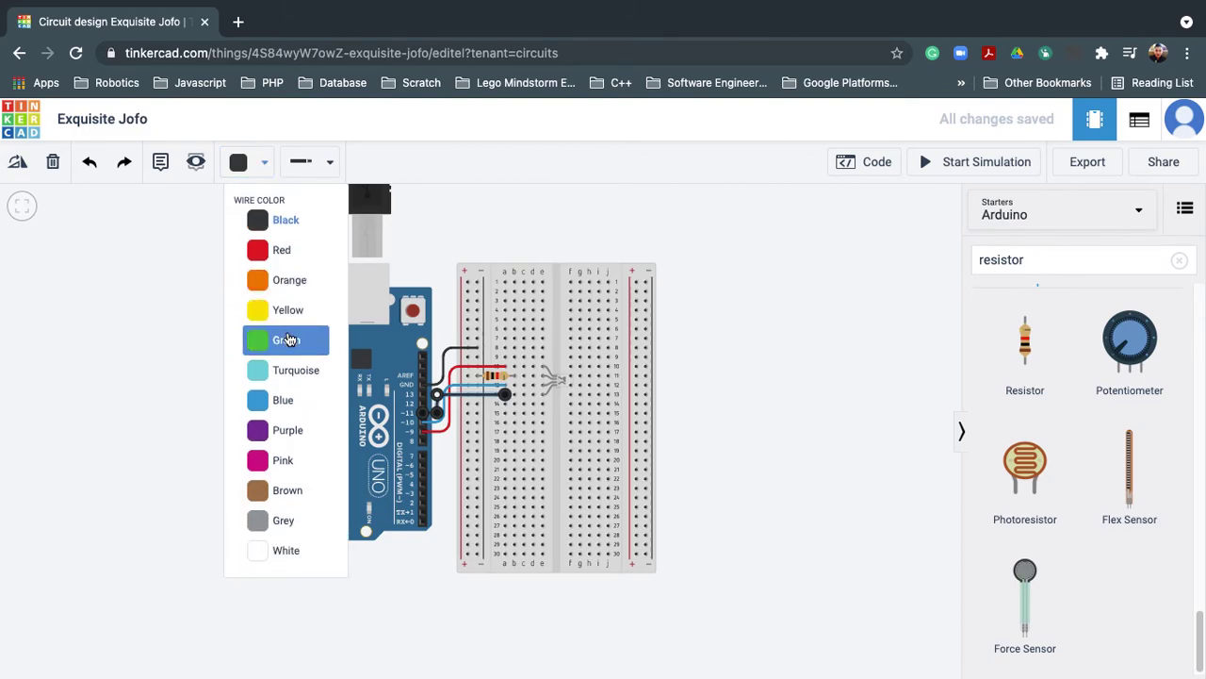
click(288, 338)
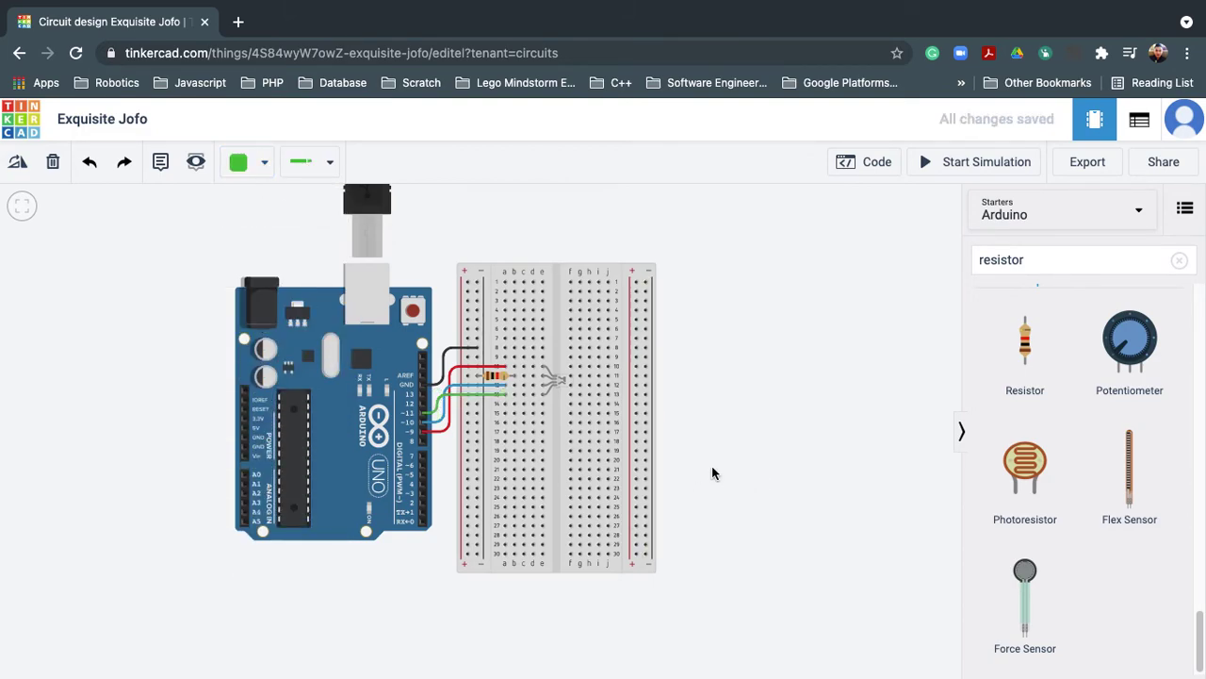
drag(458, 375, 444, 424)
click(631, 571)
click(713, 555)
click(612, 386)
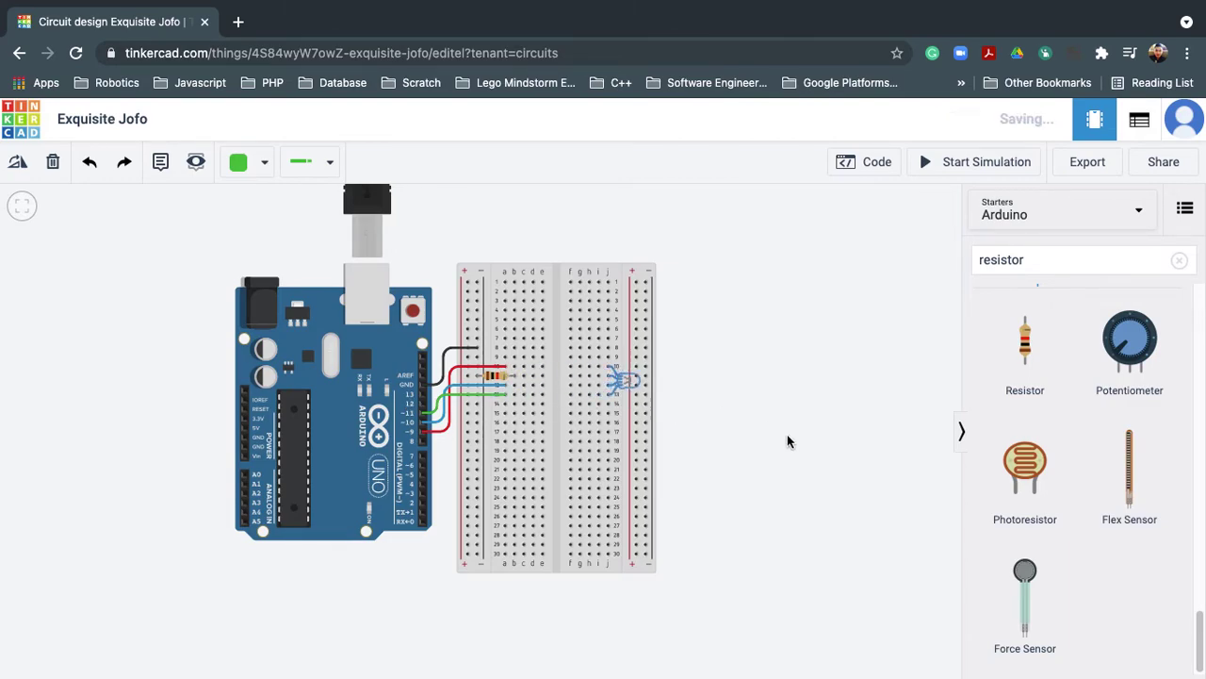
drag(618, 385, 570, 387)
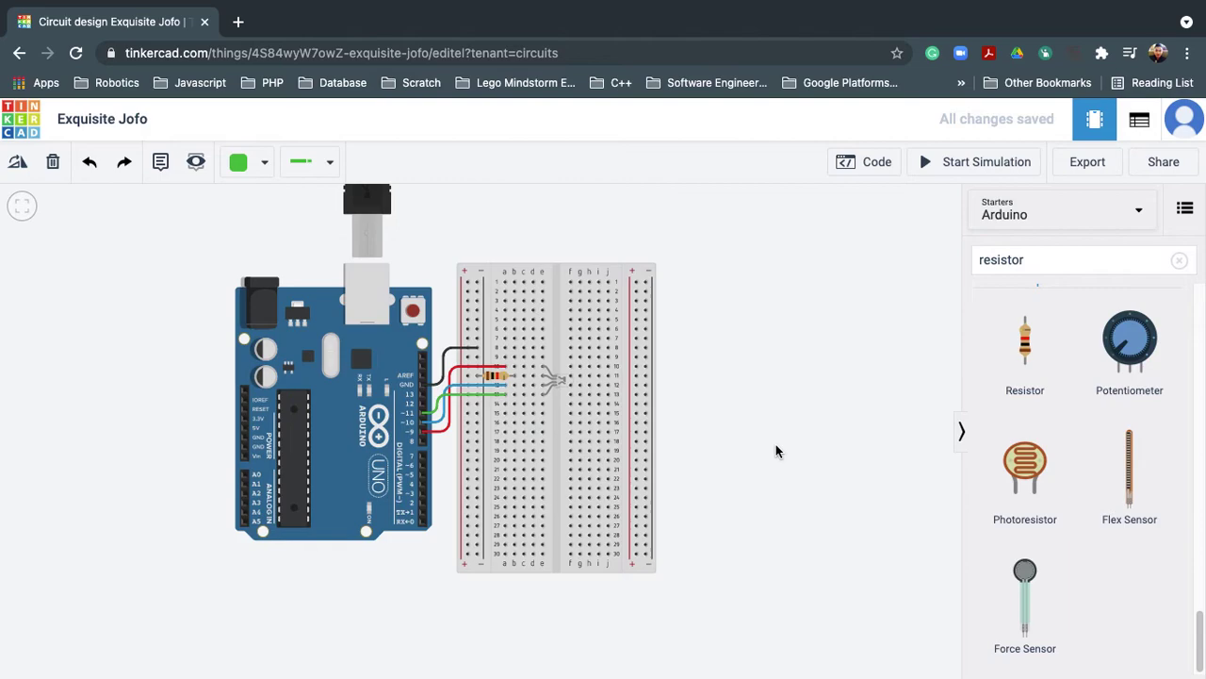
Move the RGB LED to column j in rows 10 to 13 and place the resistor across the centre gap in row 10.
drag(565, 380, 622, 380)
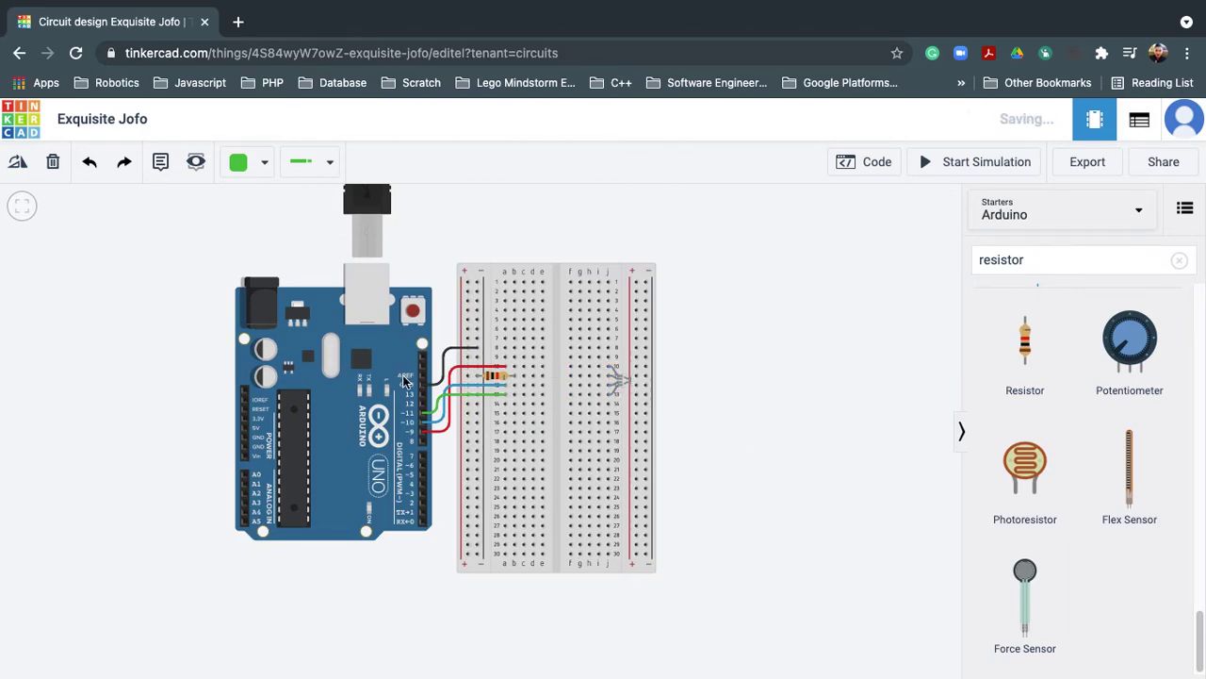
click(507, 377)
click(701, 463)
drag(496, 376, 559, 371)
click(559, 370)
Duplicate the resistor twice and place the copies across the centre gap in rows 12 and 13.
key(ctrl+c)
key(ctrl+v)
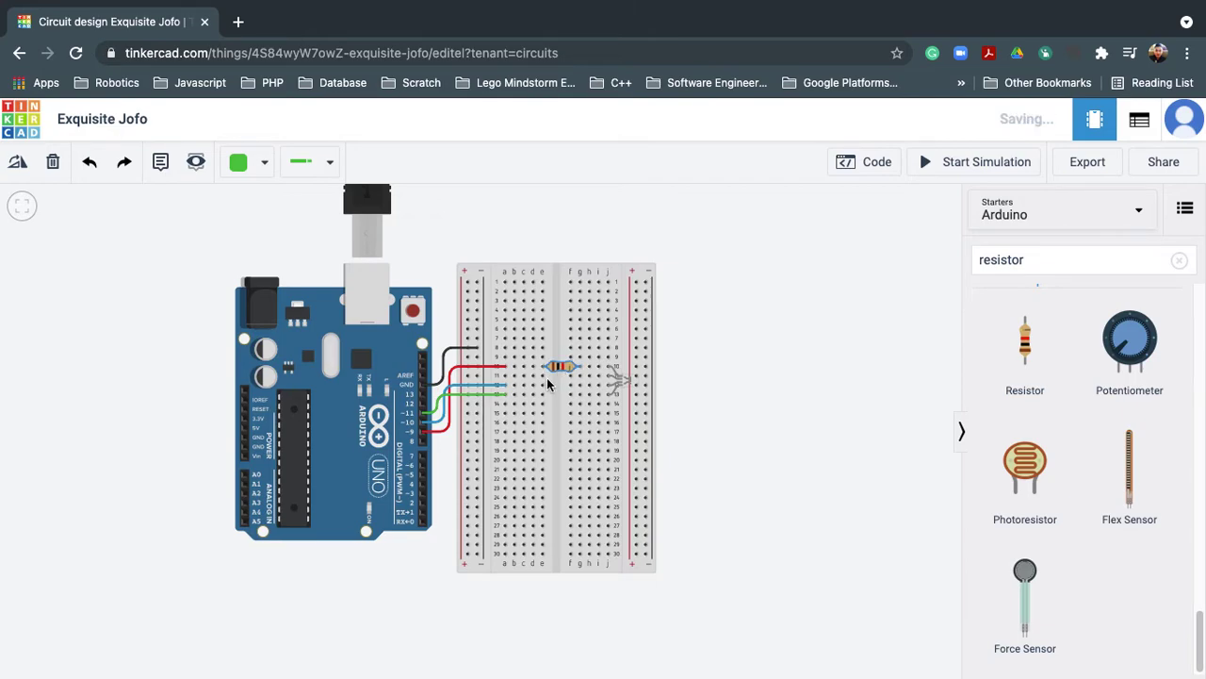
click(560, 375)
drag(560, 376, 559, 384)
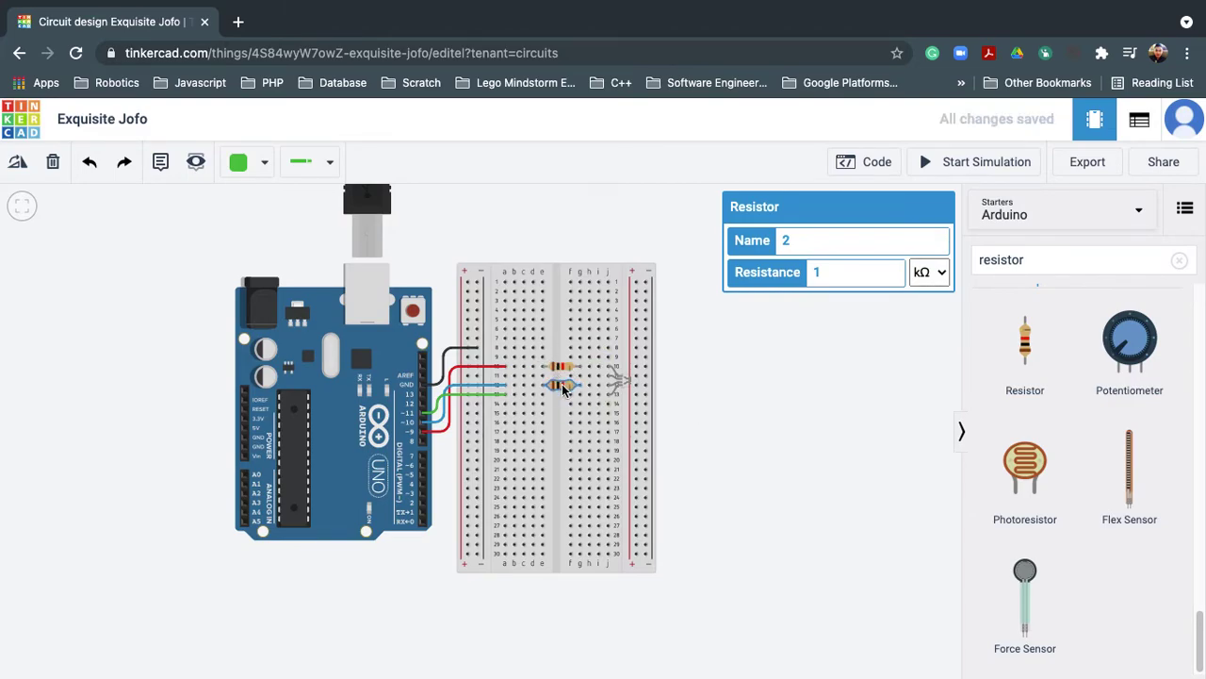
click(562, 393)
key(ctrl+d)
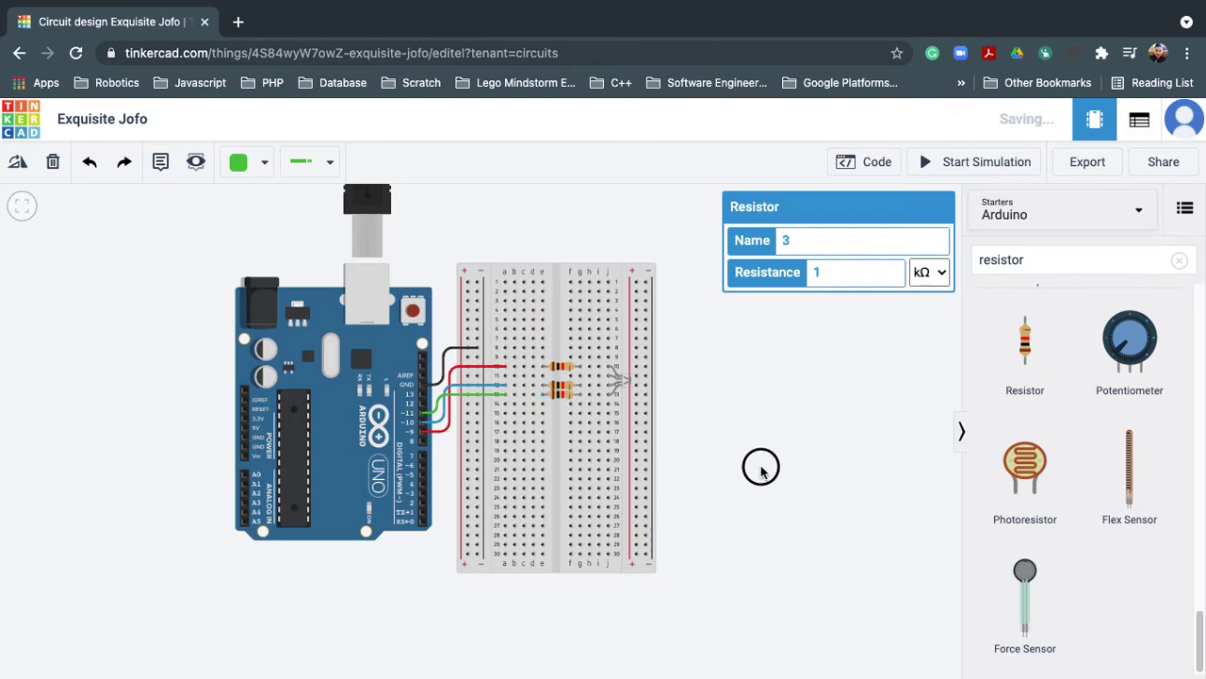
click(762, 469)
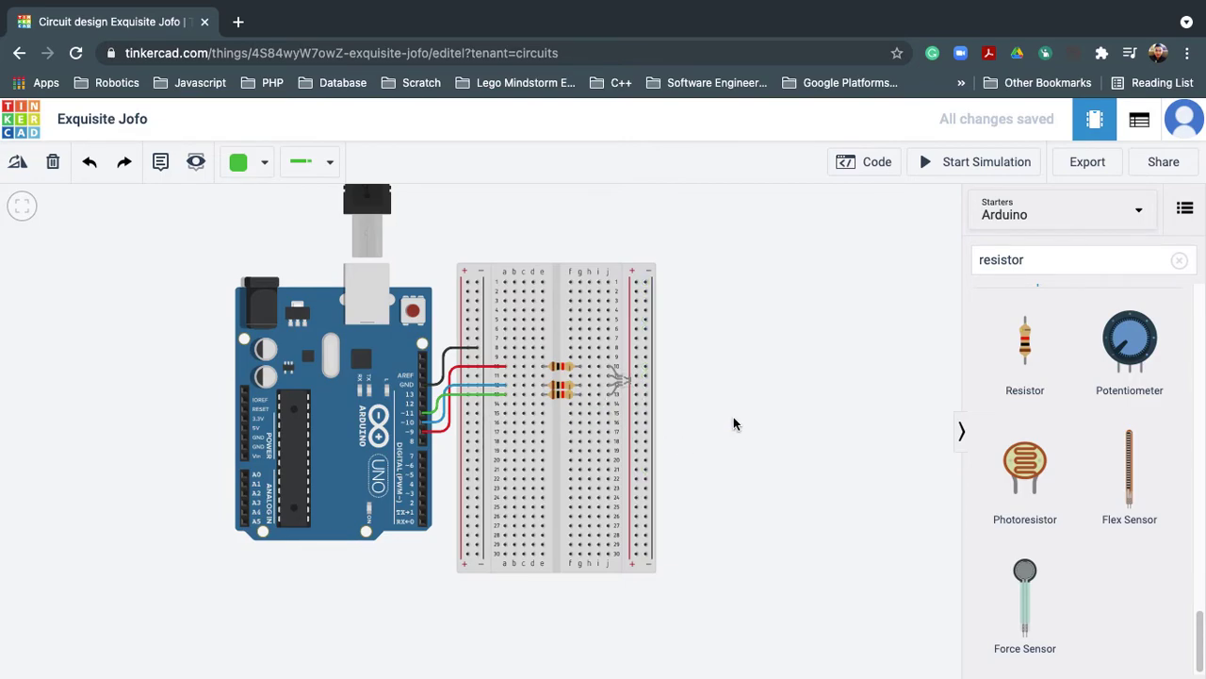
Wire the left negative rail straight across to hole g11 for the LED's cathode and colour the wire black.
click(476, 377)
click(580, 376)
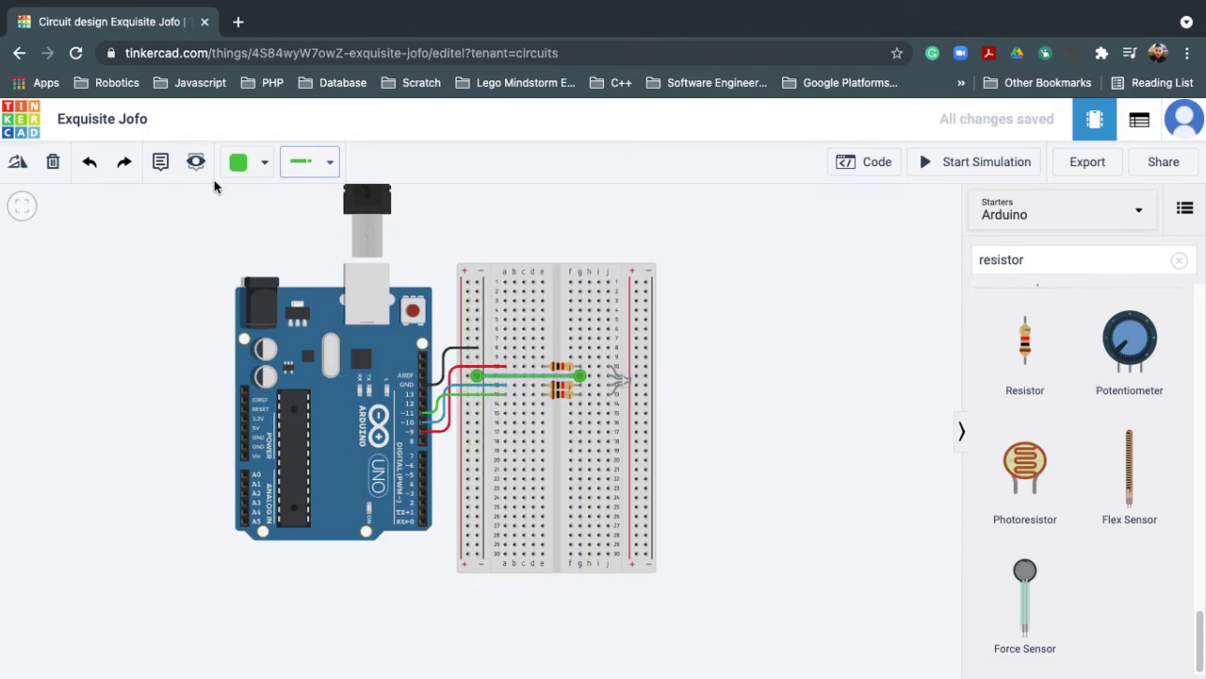
click(254, 172)
click(269, 209)
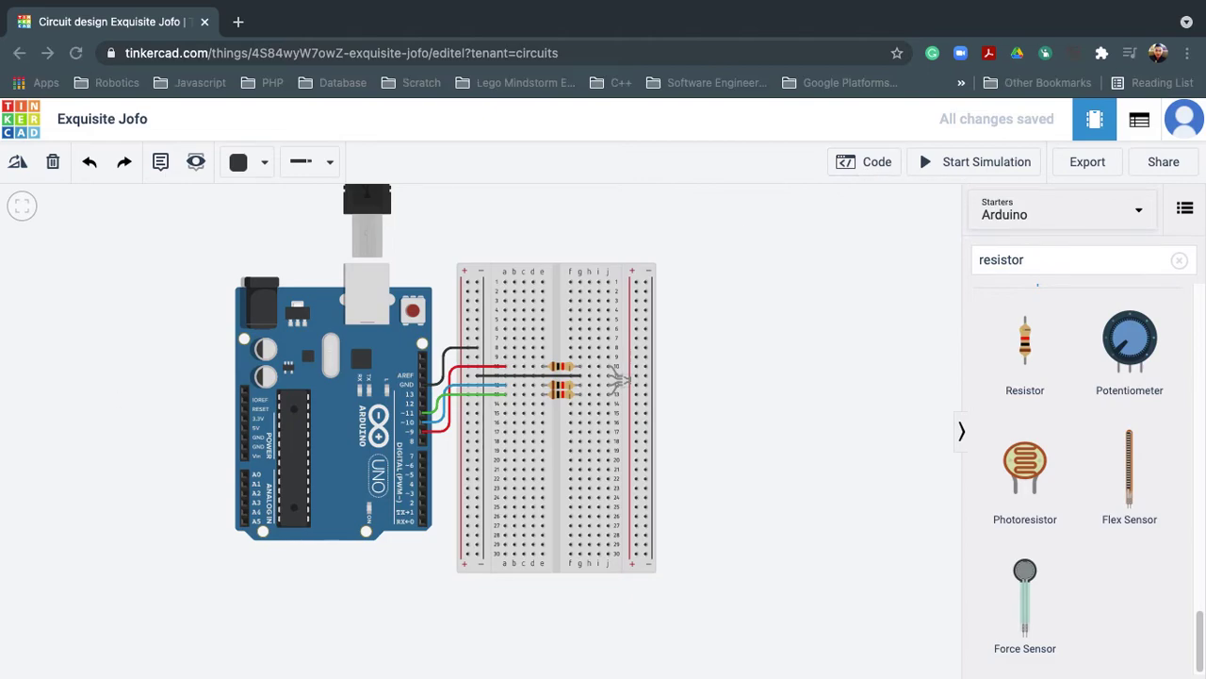
Open the Arduino's code editor and switch it from blocks to text mode, accepting the change.
click(866, 161)
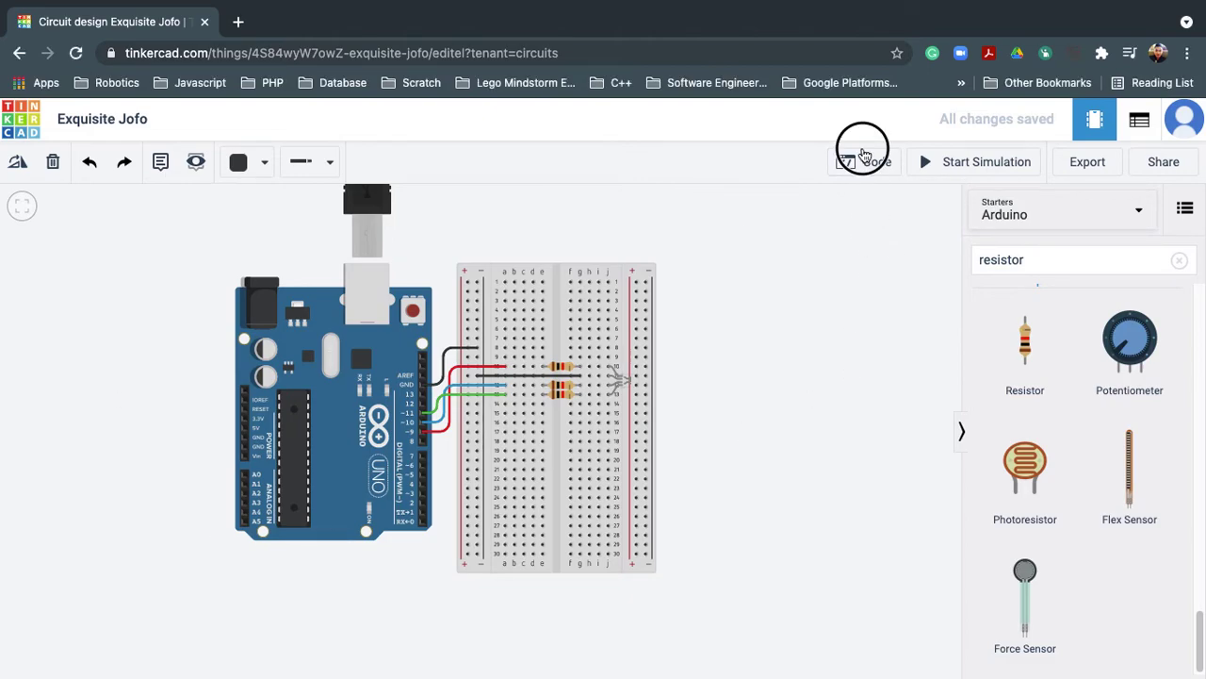
click(801, 207)
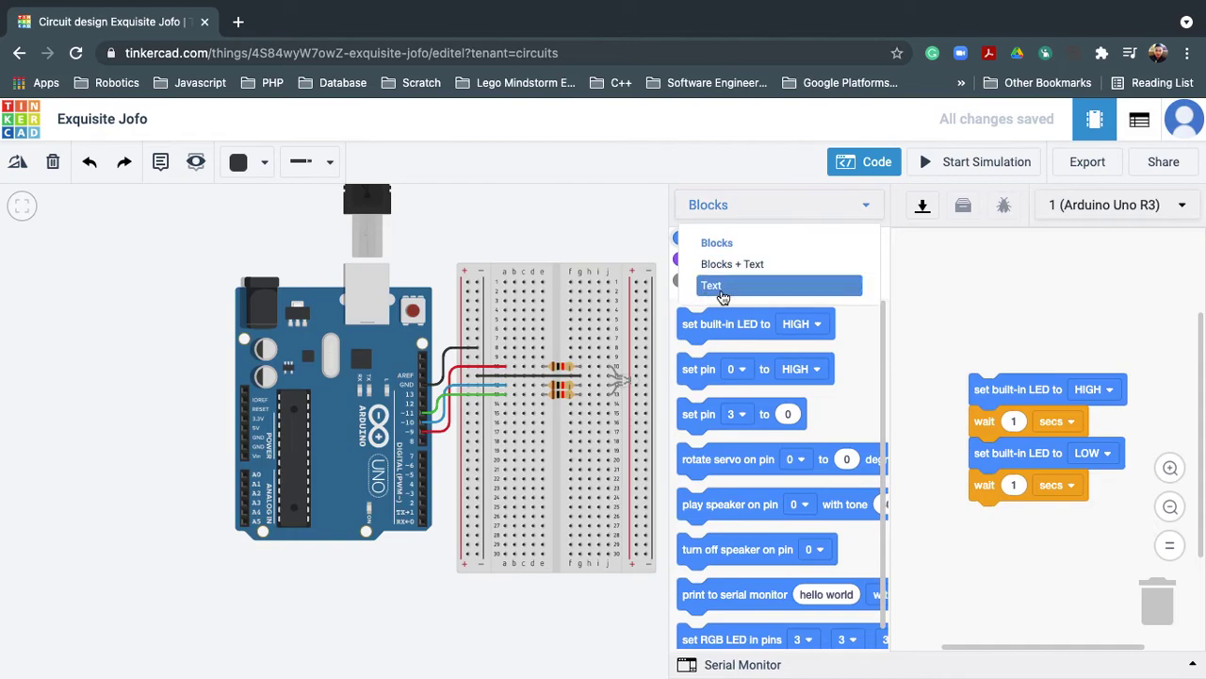
click(714, 283)
click(619, 268)
click(957, 335)
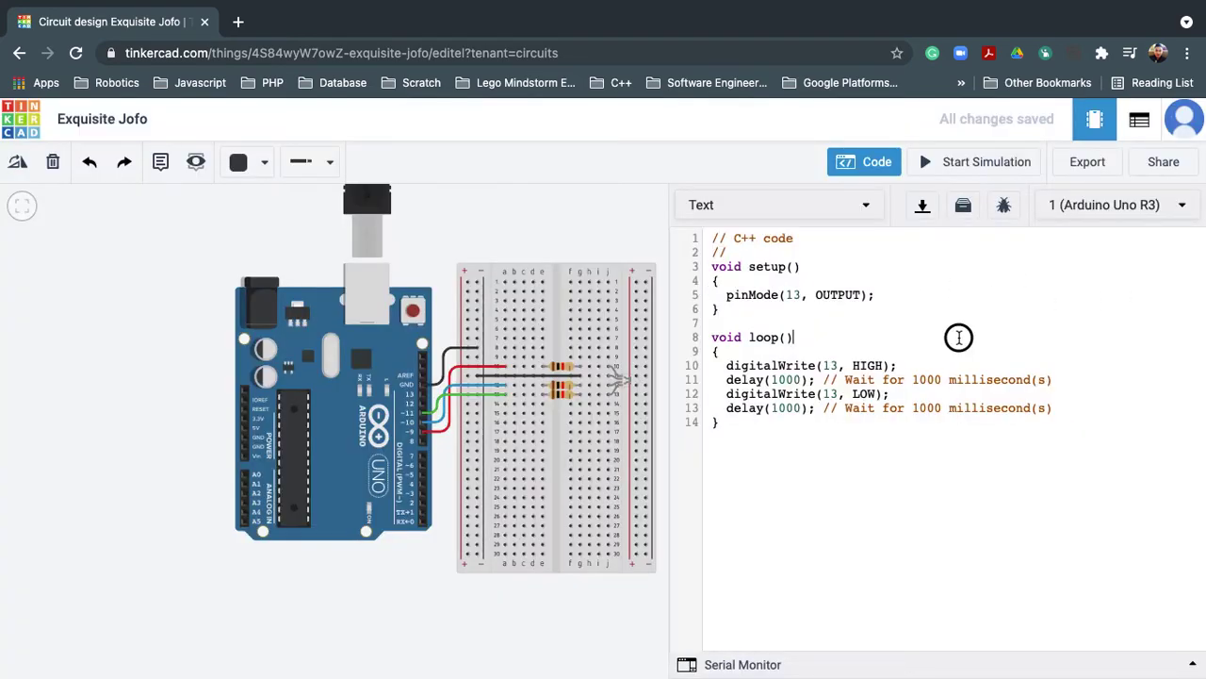
Replace the opening comment lines with the integer variables RED = 9, BLUE = 10 and GREEN = 11.
key(ctrl+a)
click(767, 237)
drag(728, 253, 698, 234)
key(BackSpace)
text(int RED )
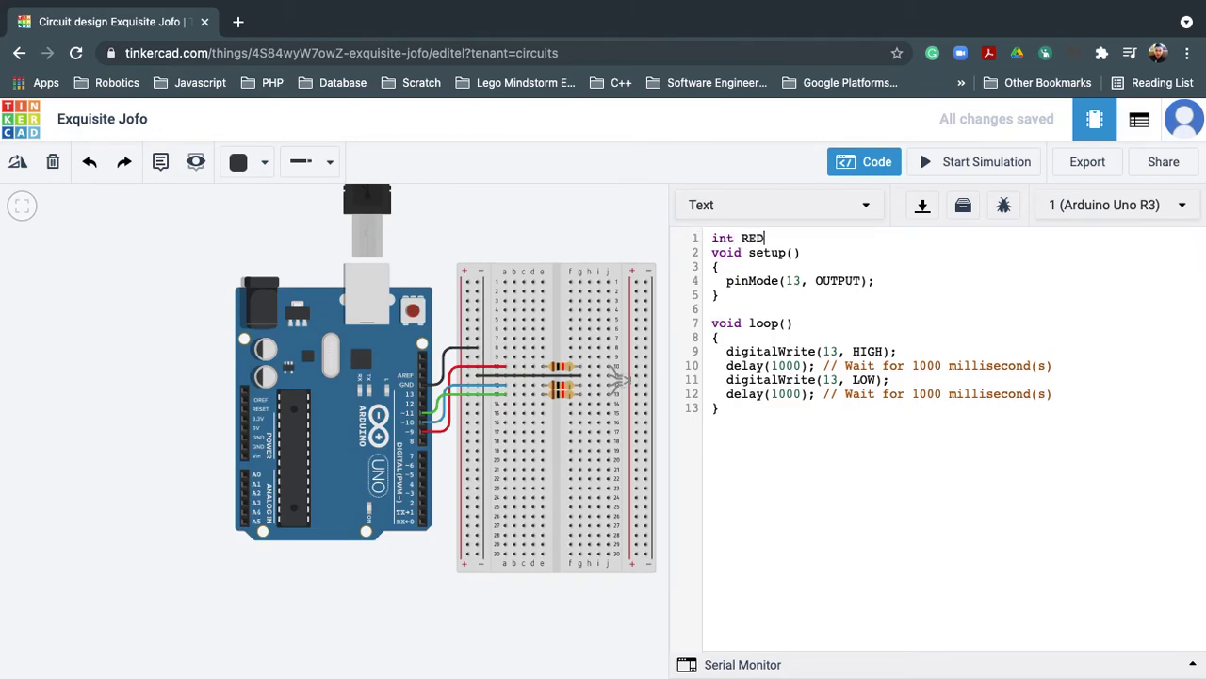
text(= 9;)
key(Return)
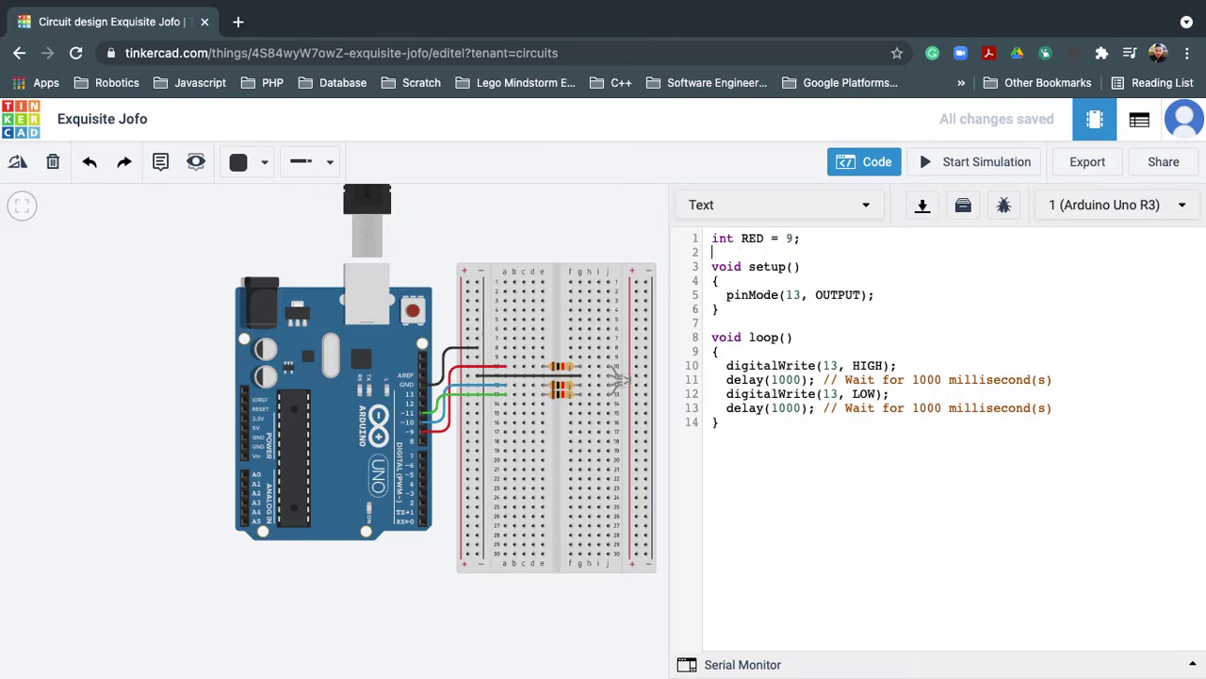
text(int BLUE = 10;)
key(Return)
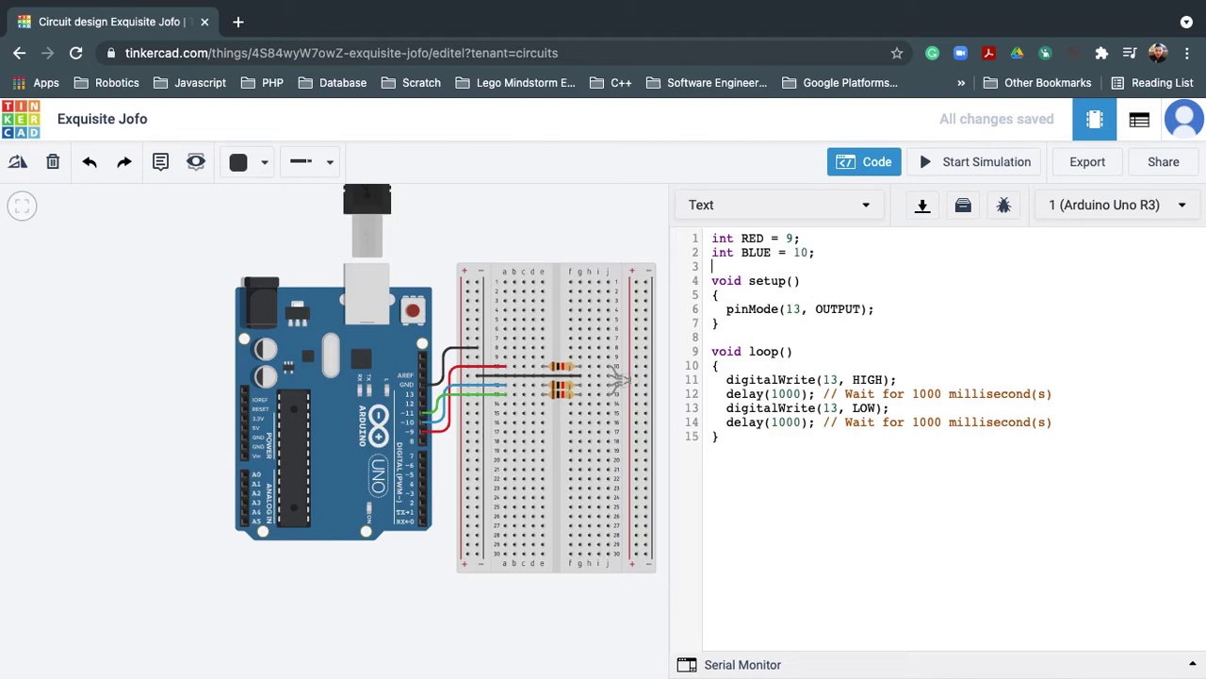
text(int GREEN = 11;)
key(Return)
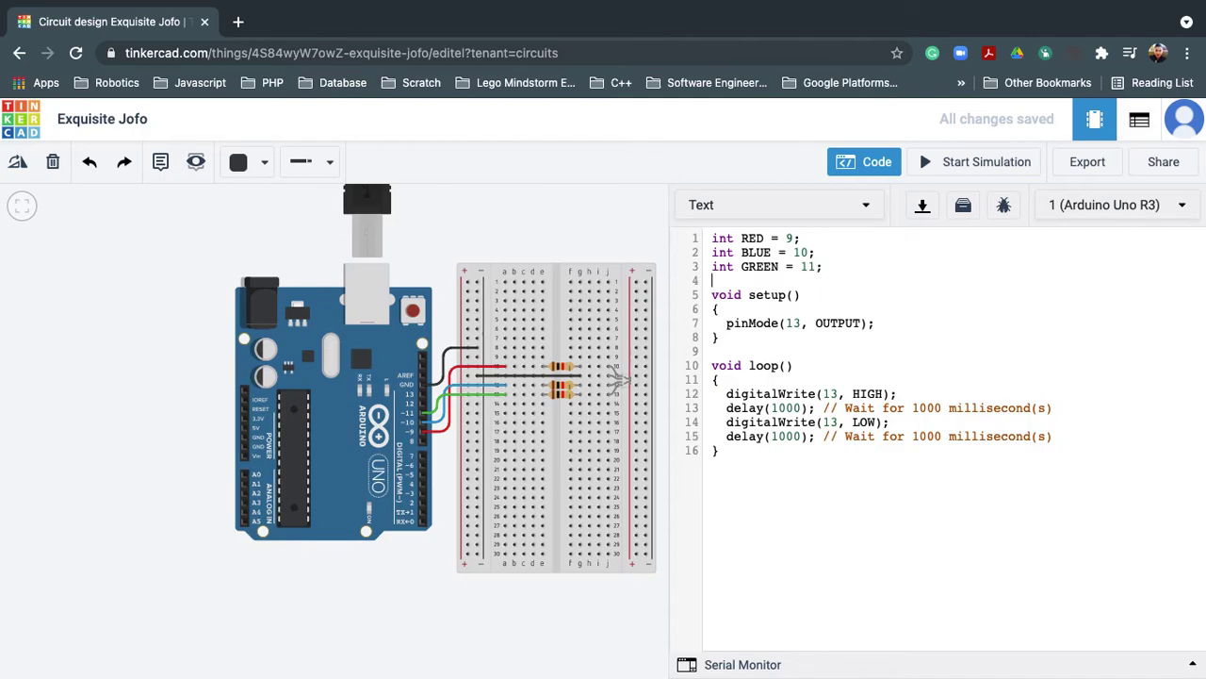
Replace the pin 13 setup statement with pinMode(RED, OUTPUT); and add a line below it.
drag(727, 323, 873, 324)
text(pinMode(RED< OUTPUT)
key(BackSpace)
key(BackSpace)
key(BackSpace)
key(BackSpace)
key(BackSpace)
key(BackSpace)
key(BackSpace)
key(BackSpace)
text(, OUTPU)
key(BackSpace)
key(BackSpace)
text(PUT);)
key(Return)
Duplicate the pinMode statement twice in setup, changing the copies' pins to BLUE and GREEN.
click(871, 322)
drag(870, 321, 728, 321)
click(743, 338)
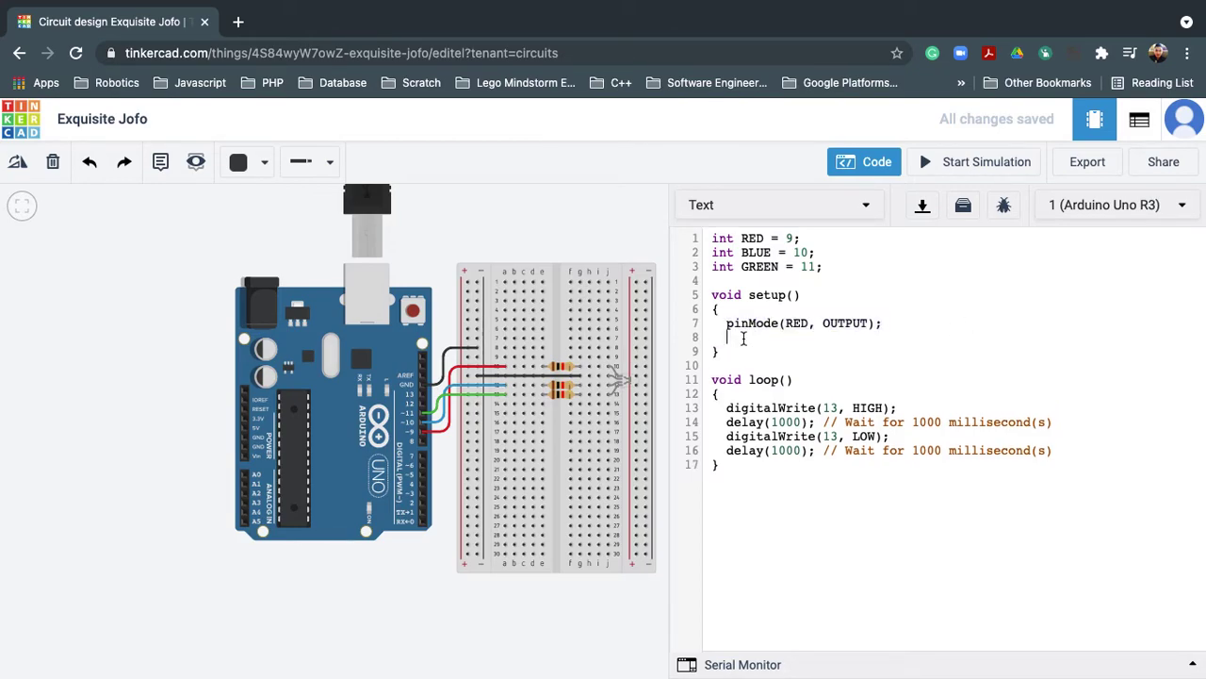
key(ctrl+v)
double_click(796, 338)
text(BLUE)
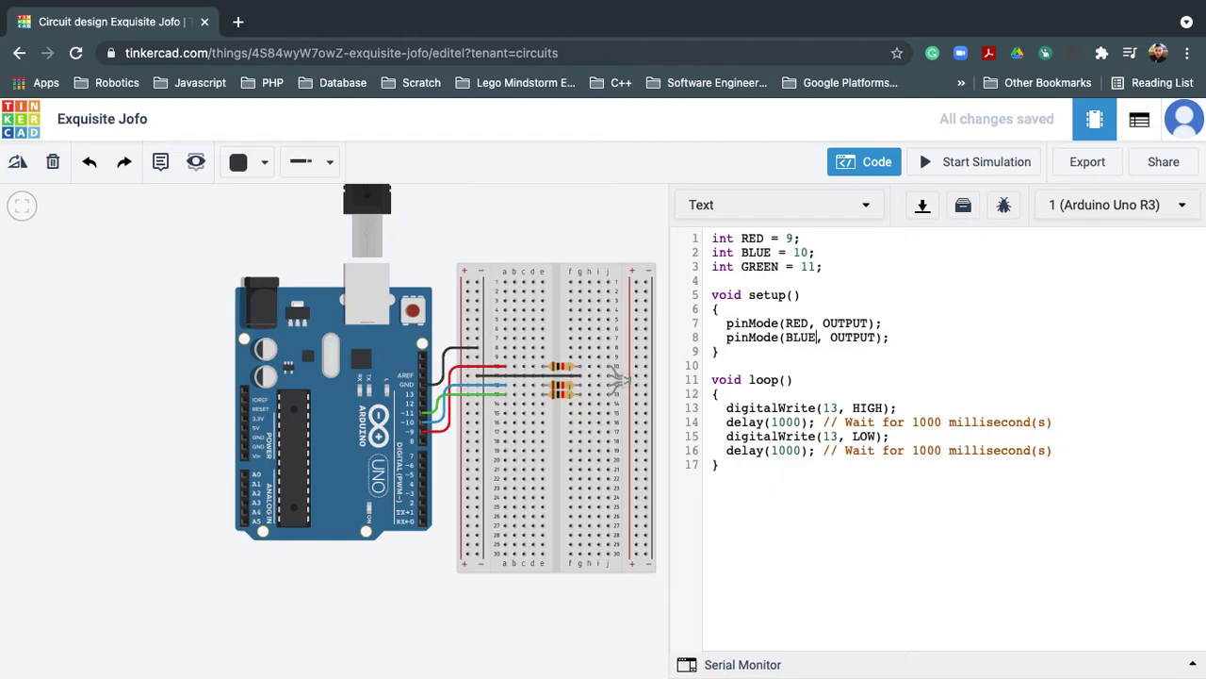
click(948, 337)
key(Return)
key(ctrl+v)
double_click(797, 351)
text(GREEN)
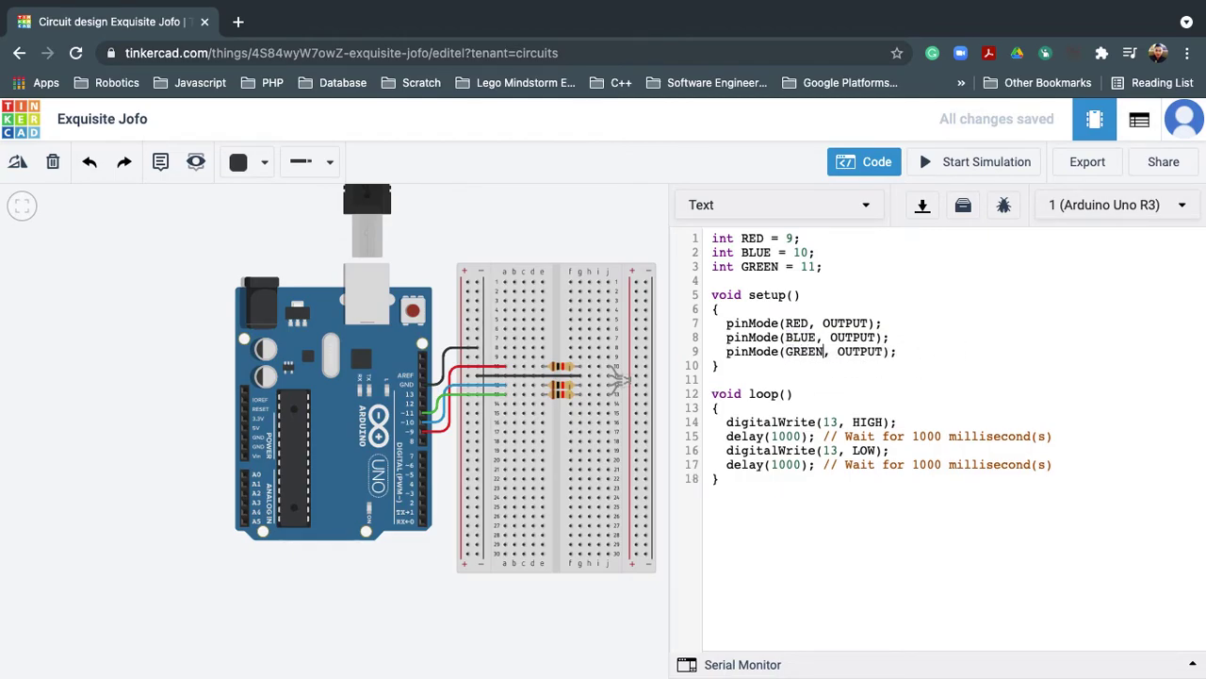
Delete the default blink statements from the loop function, leaving one blank indented line.
click(741, 437)
drag(731, 423, 1106, 473)
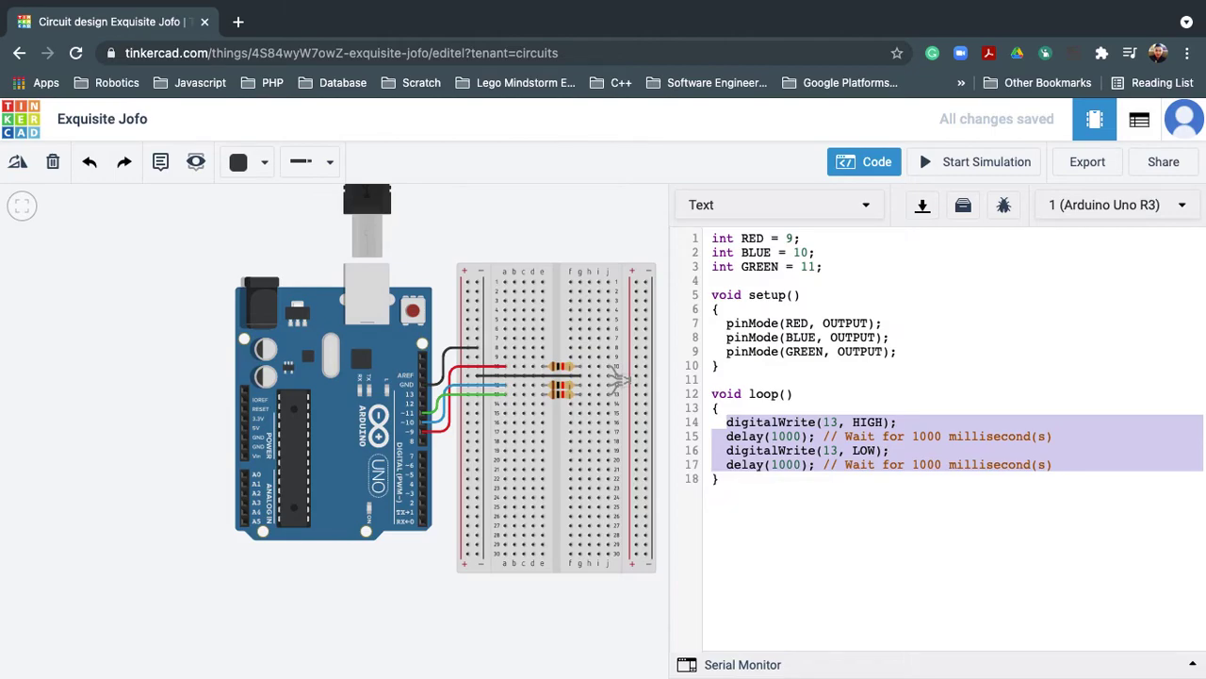
key(BackSpace)
key(Delete)
key(BackSpace)
key(Return)
key(Tab)
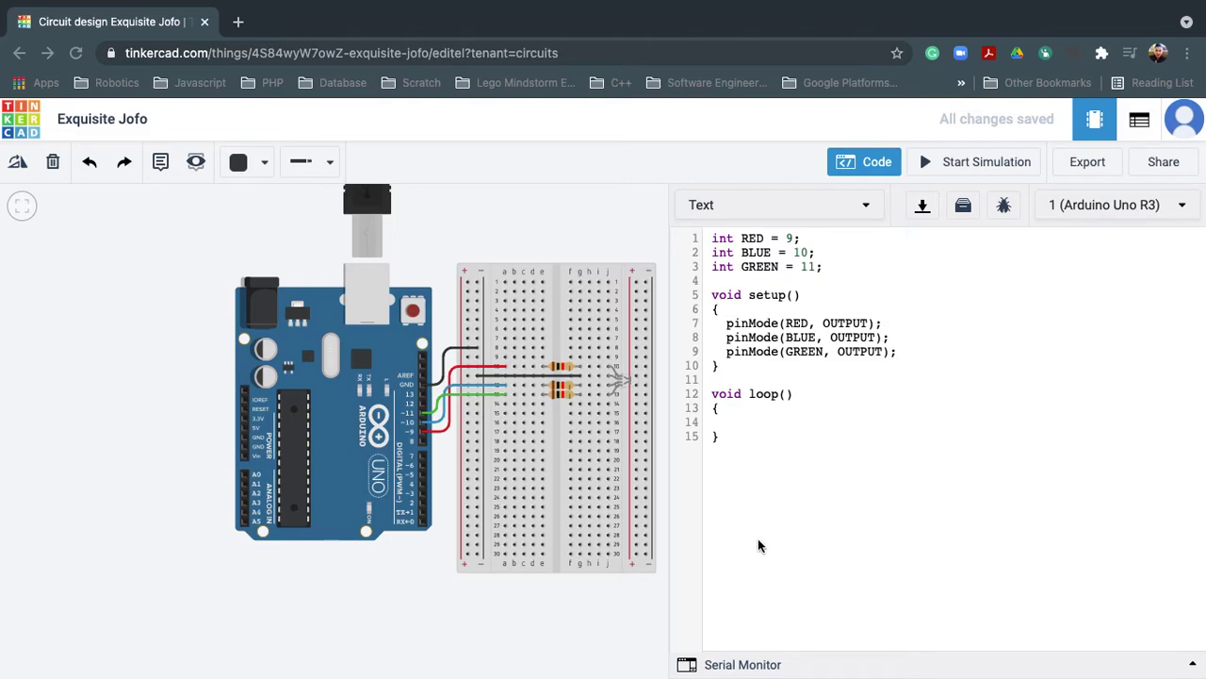
Add the statement digitalWrite(RED, LOW); to the loop function.
click(764, 423)
text(digital)
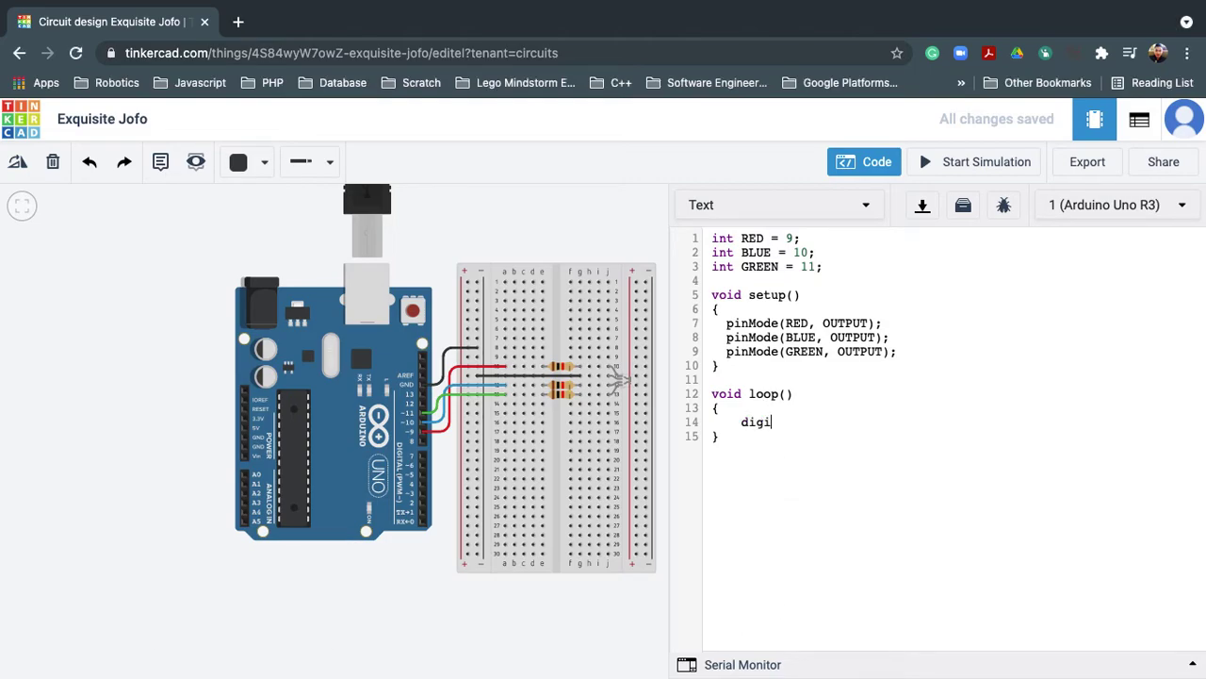
text(ite(RED, LOW);)
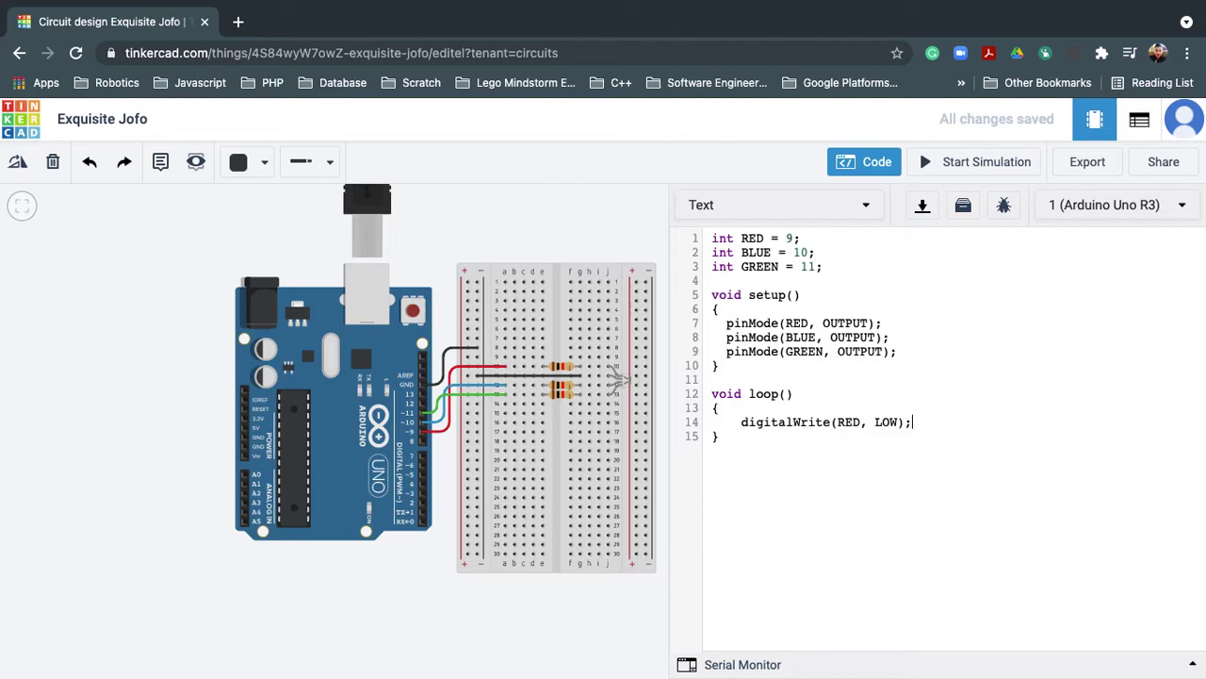
Duplicate the digitalWrite statement twice in the loop, changing the copies' pins to GREEN and BLUE.
key(Return)
drag(922, 421, 743, 424)
key(ctrl+c)
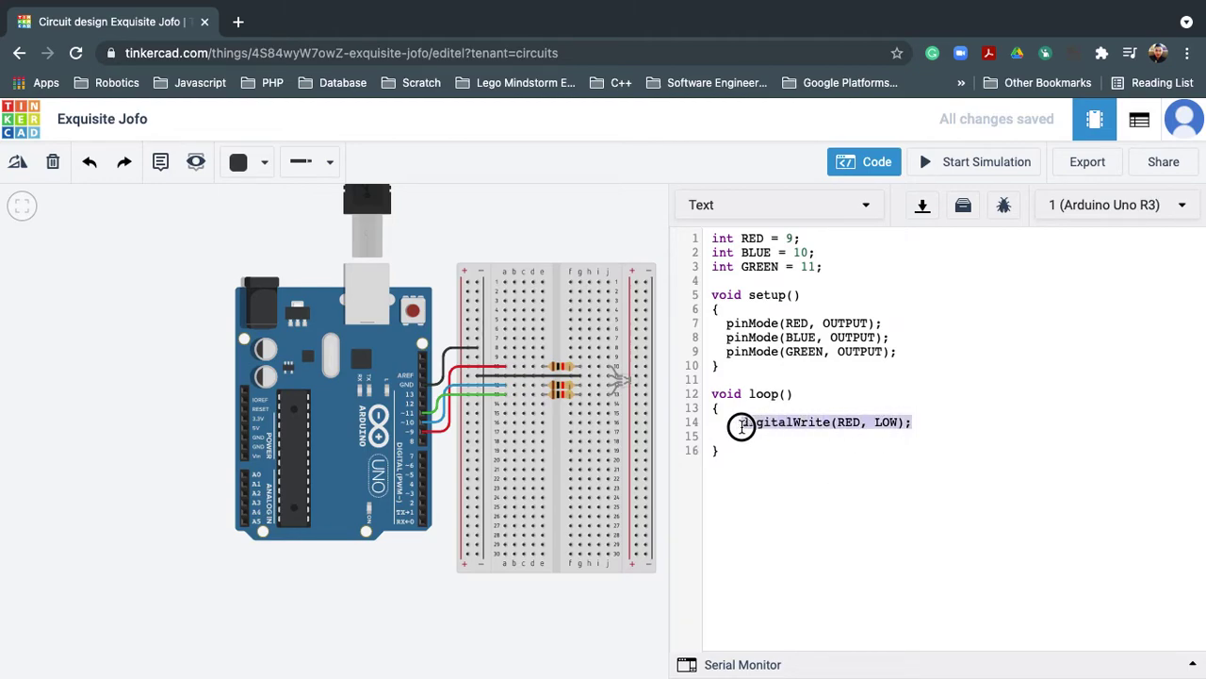
click(757, 436)
key(ctrl+v)
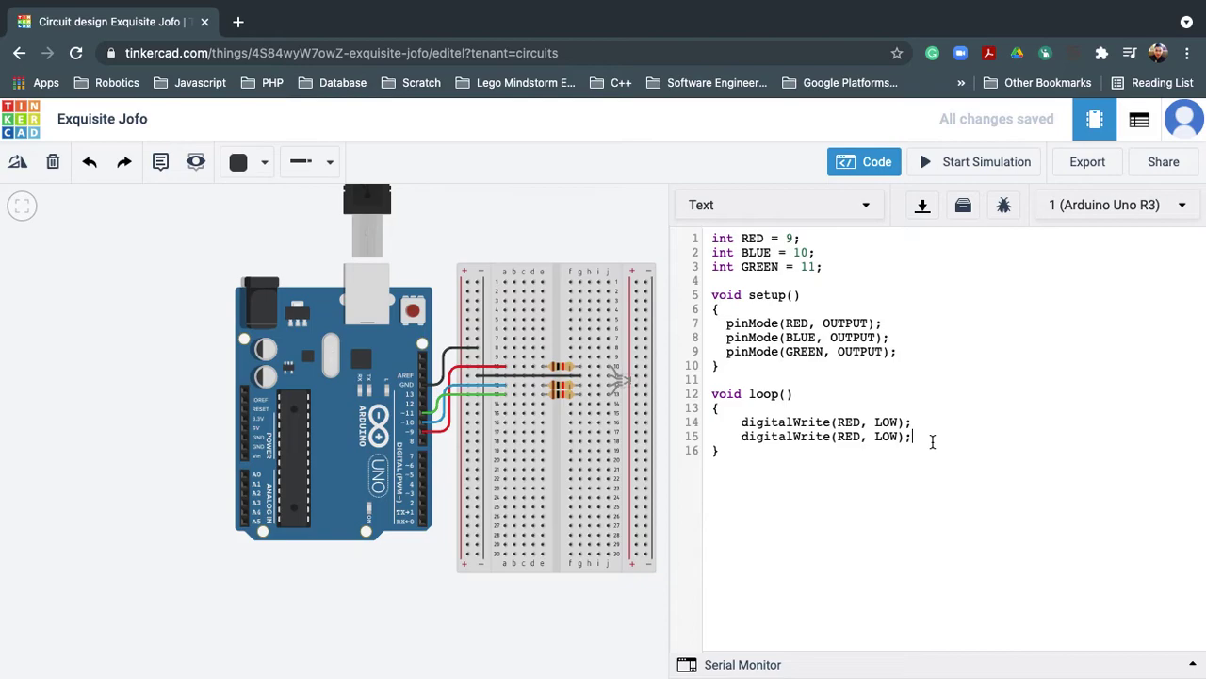
key(Return)
key(ctrl+v)
click(838, 421)
double_click(851, 437)
text(GREEN)
double_click(848, 450)
text(BLUE)
Add delay(1000); below the three digitalWrite statements in the loop, followed by a new line.
click(975, 446)
key(Return)
text(delay(1000);)
key(Return)
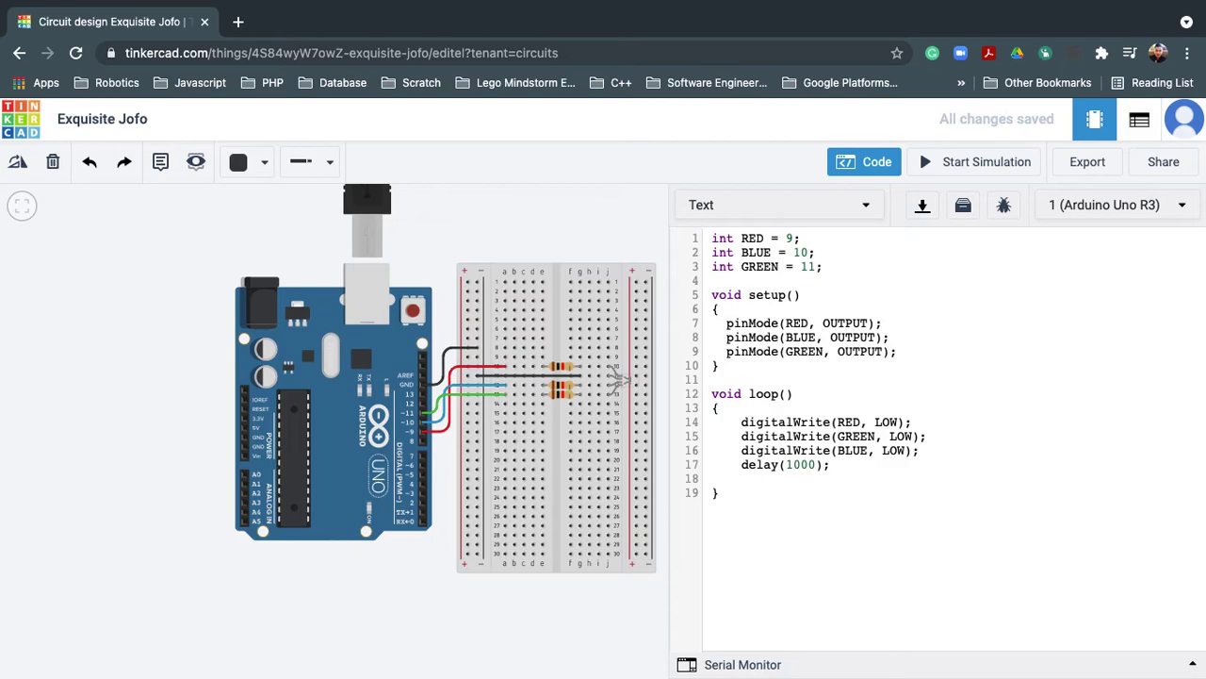
Add the comment //Off all the colors above the digitalWrite statements in the loop and remove the spare blank line.
key(BackSpace)
click(843, 408)
key(Return)
text(//)
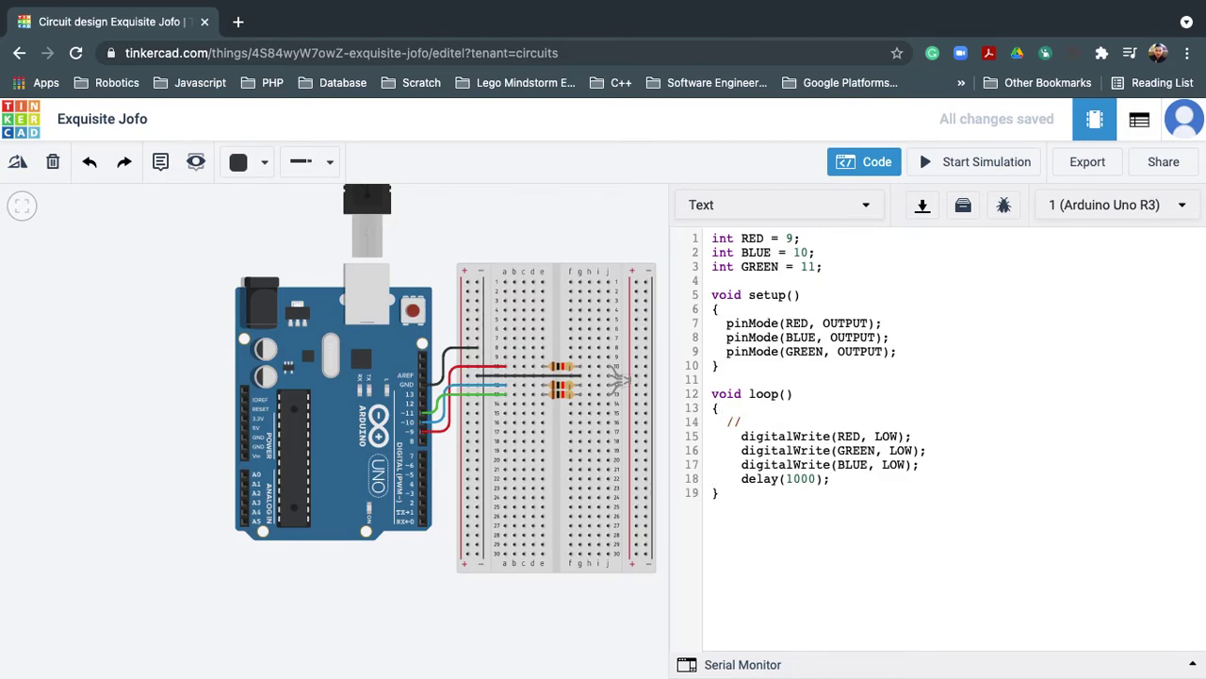
text(Off all the colors)
Add two blank lines after delay(1000); and copy the three digitalWrite statements together with the delay.
click(789, 479)
key(Return)
key(Return)
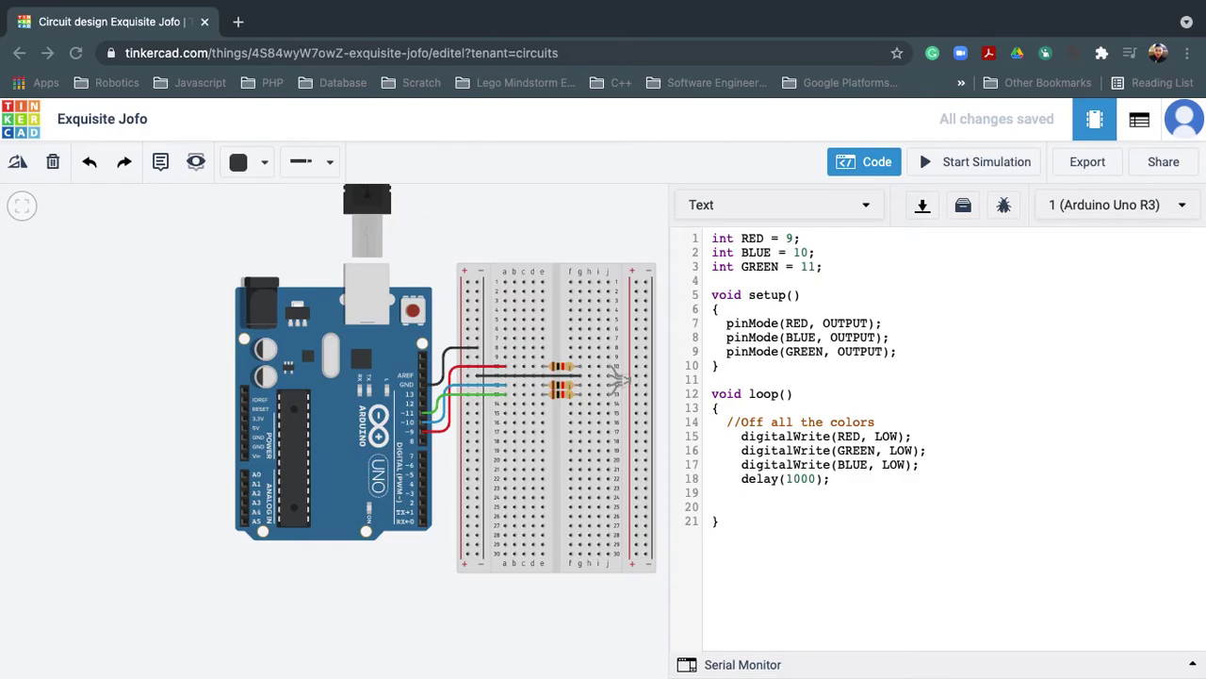
drag(833, 478, 741, 437)
key(super+c)
Add the comment //RED On below the first block, separated from it by a blank line.
click(771, 492)
key(Return)
text(//)
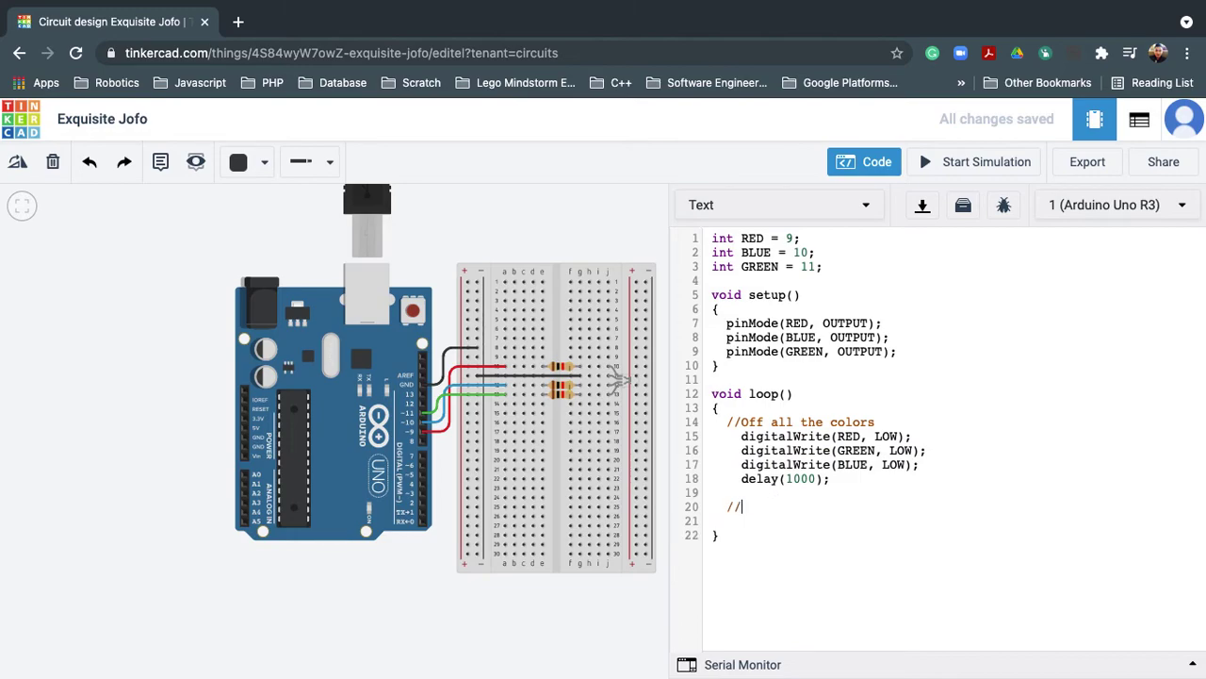
text(RED on)
key(BackSpace)
key(BackSpace)
text(On)
Paste the copied statements under //RED On, indent the first line, and set the RED pin to HIGH.
key(Return)
key(super+v)
click(726, 521)
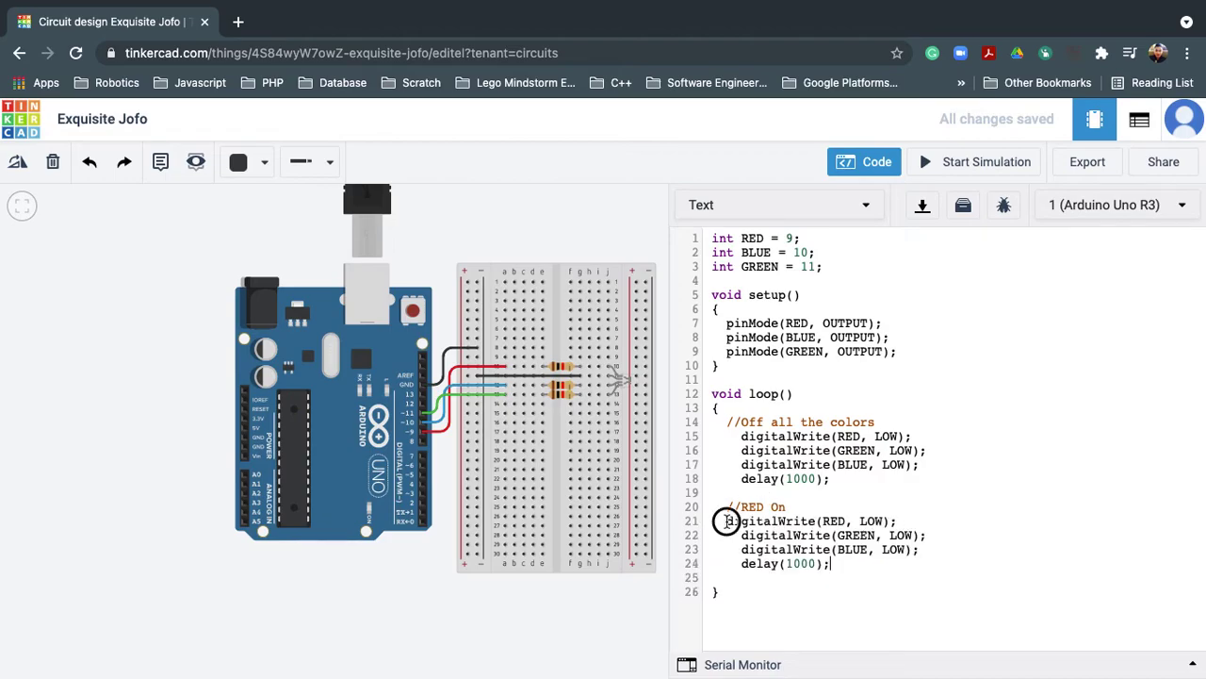
key(Tab)
double_click(893, 521)
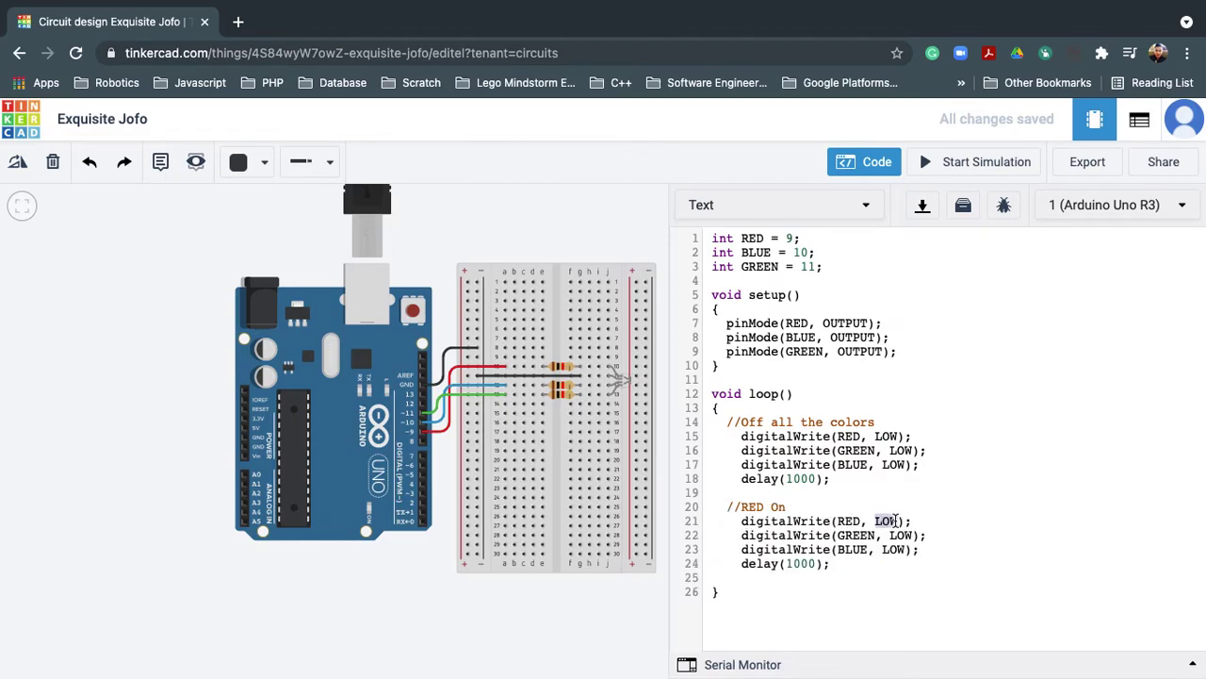
text(HIGH)
Insert another copy of the all-LOW statements with the delay below the RED On block, after a blank line.
click(856, 565)
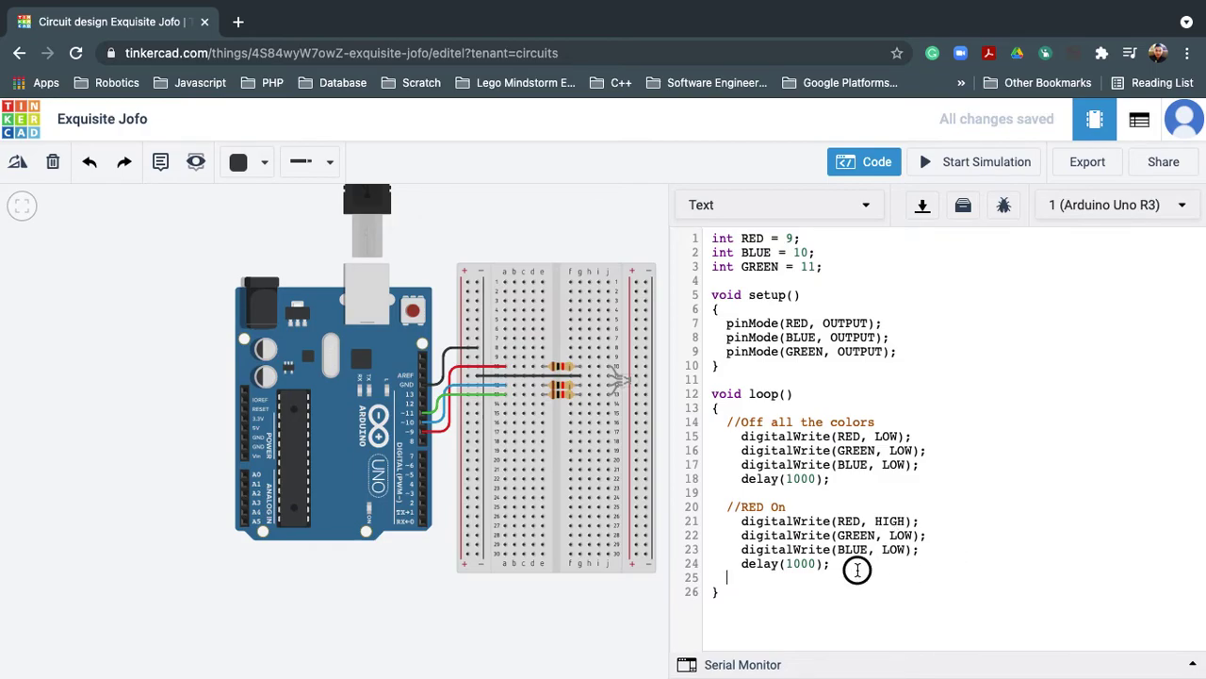
key(Return)
key(Return)
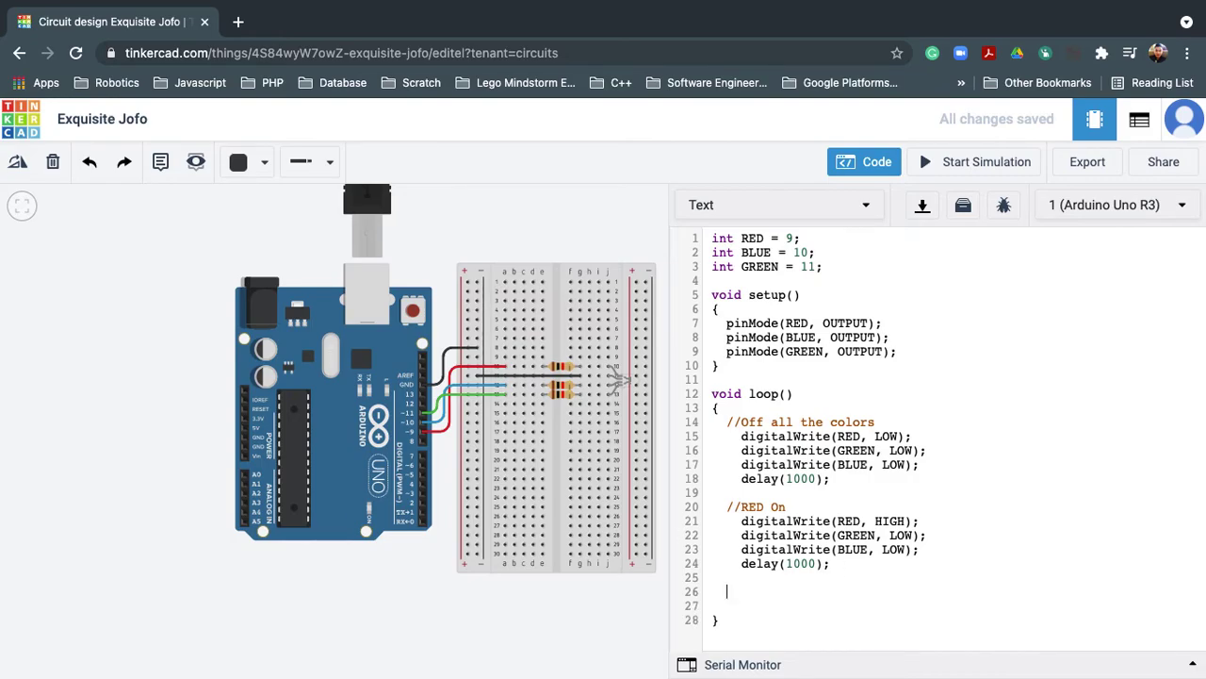
click(800, 571)
drag(854, 569, 719, 504)
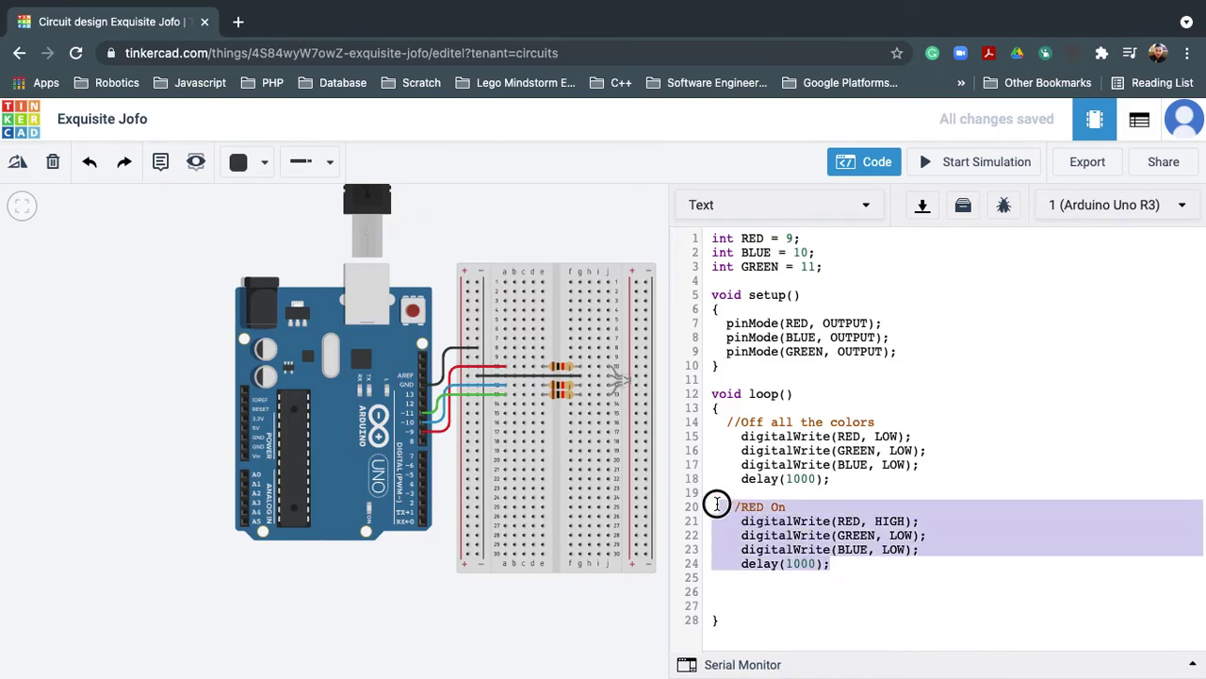
click(751, 588)
key(super+v)
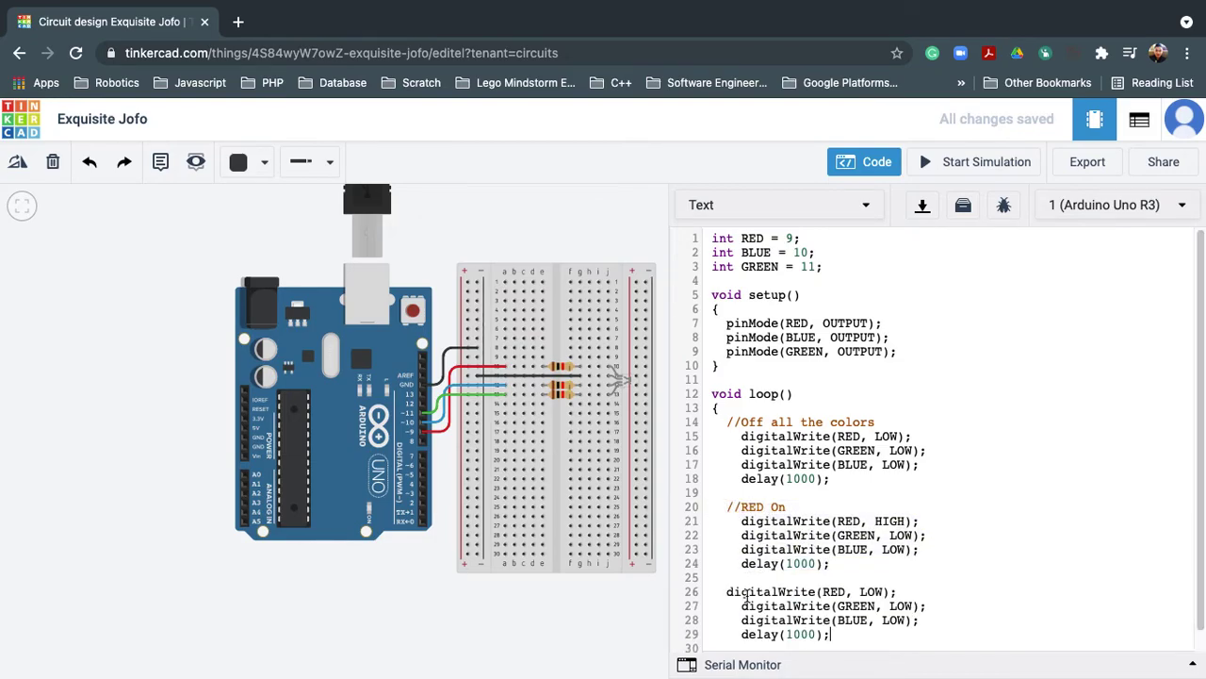
Add the comment //Green On above the new block and align its first statement with the others.
click(730, 589)
key(Return)
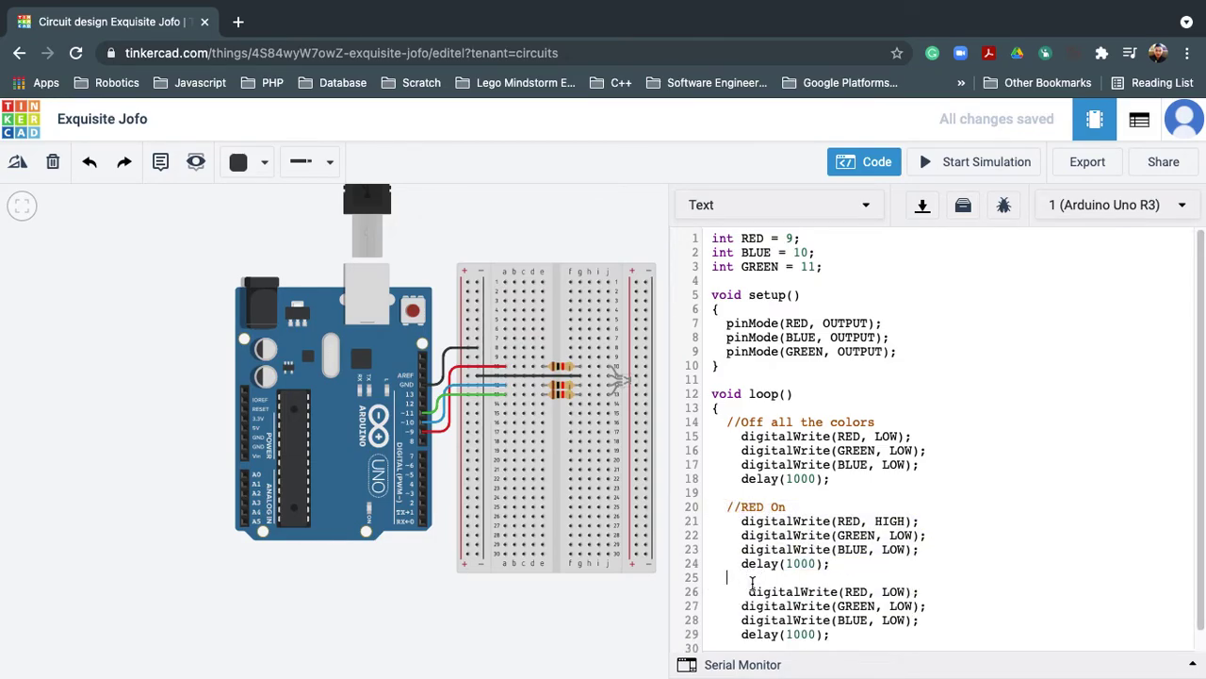
text(//Gr)
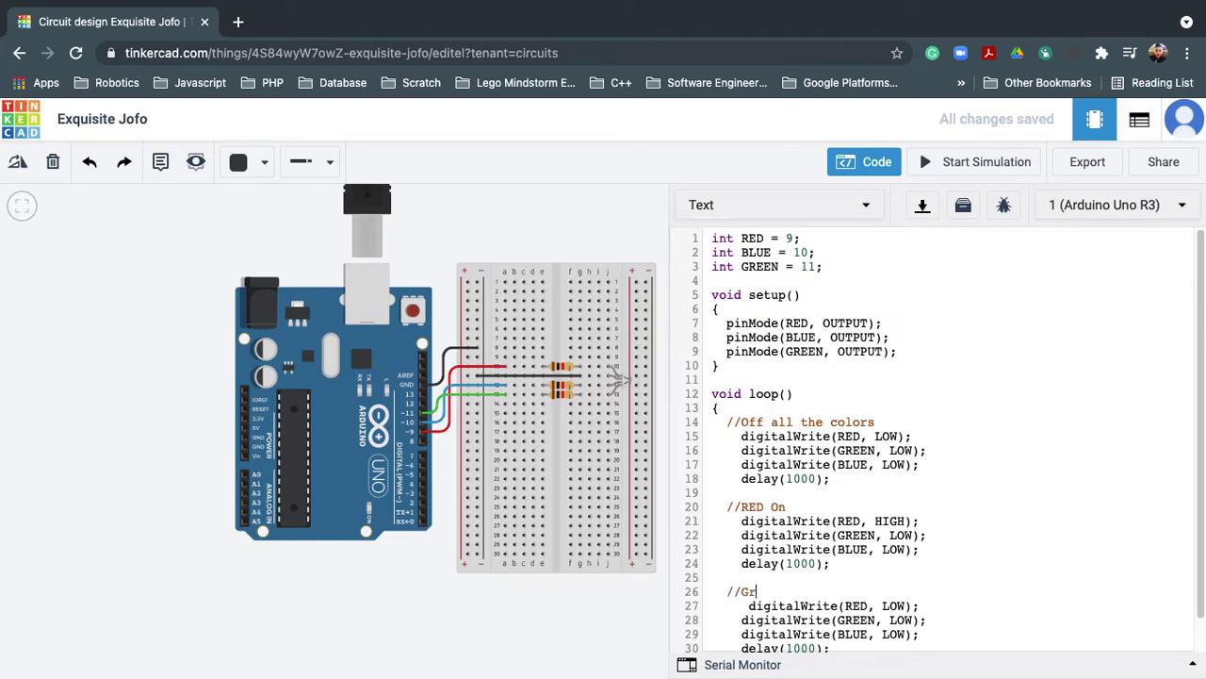
text(een On)
click(749, 606)
key(BackSpace)
Set the GREEN pin to HIGH in the Green On block.
scroll(860, 601, down, 2)
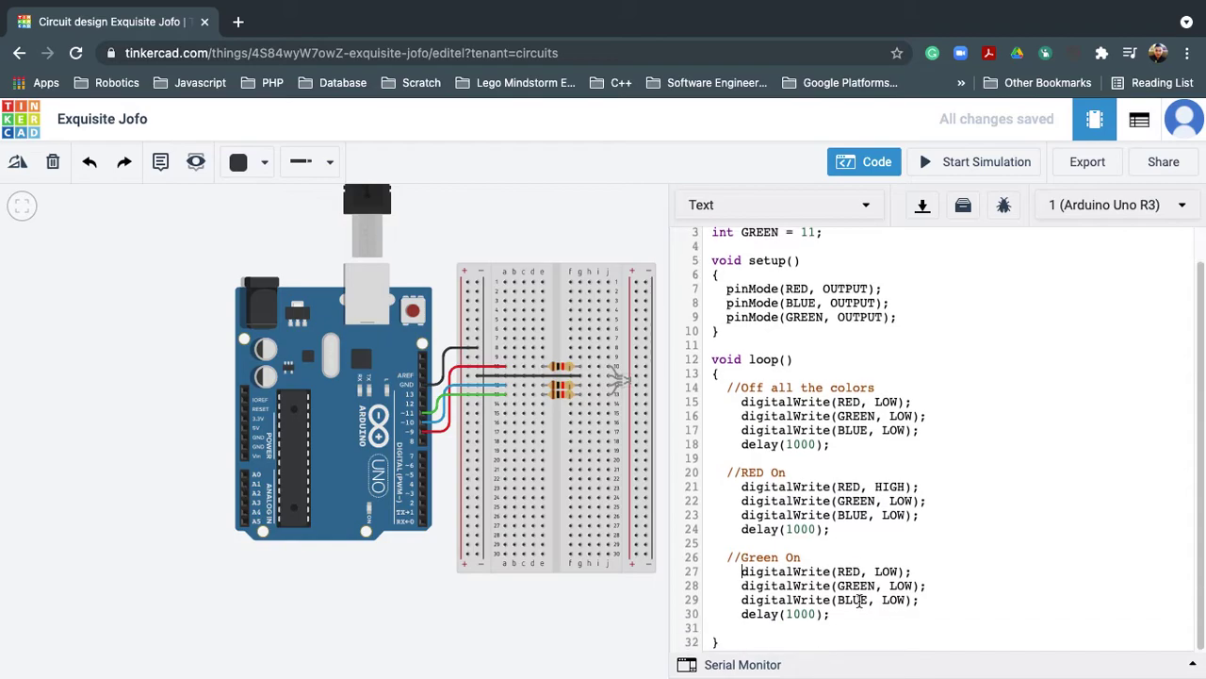
double_click(900, 586)
text(HIGH)
Insert a copy of the all-LOW statements with the delay below the Green On block and indent its first line.
click(815, 621)
key(Return)
click(853, 601)
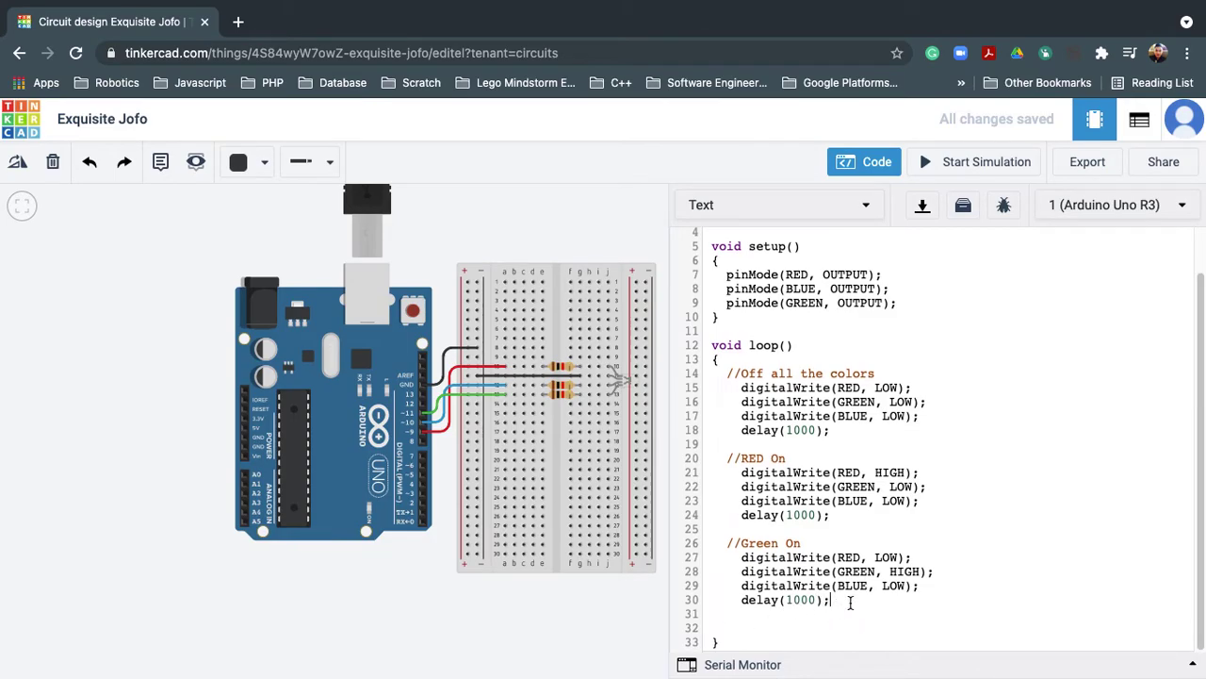
click(735, 626)
key(ctrl+v)
click(721, 585)
key(Tab)
key(BackSpace)
key(Tab)
Add the comment //BLUE On above the newly inserted block.
key(Return)
click(738, 578)
text(//BLUE)
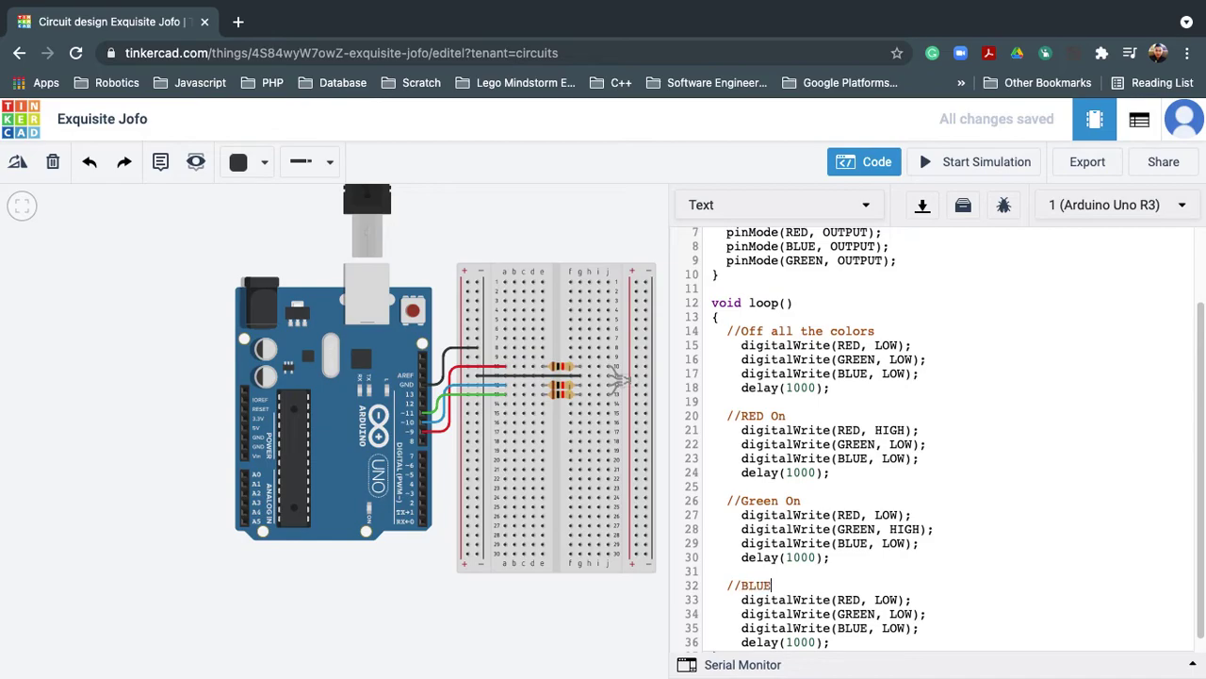
Set the BLUE pin to HIGH in the BLUE On block.
double_click(892, 627)
text(HIGH)
scroll(798, 528, down, 1)
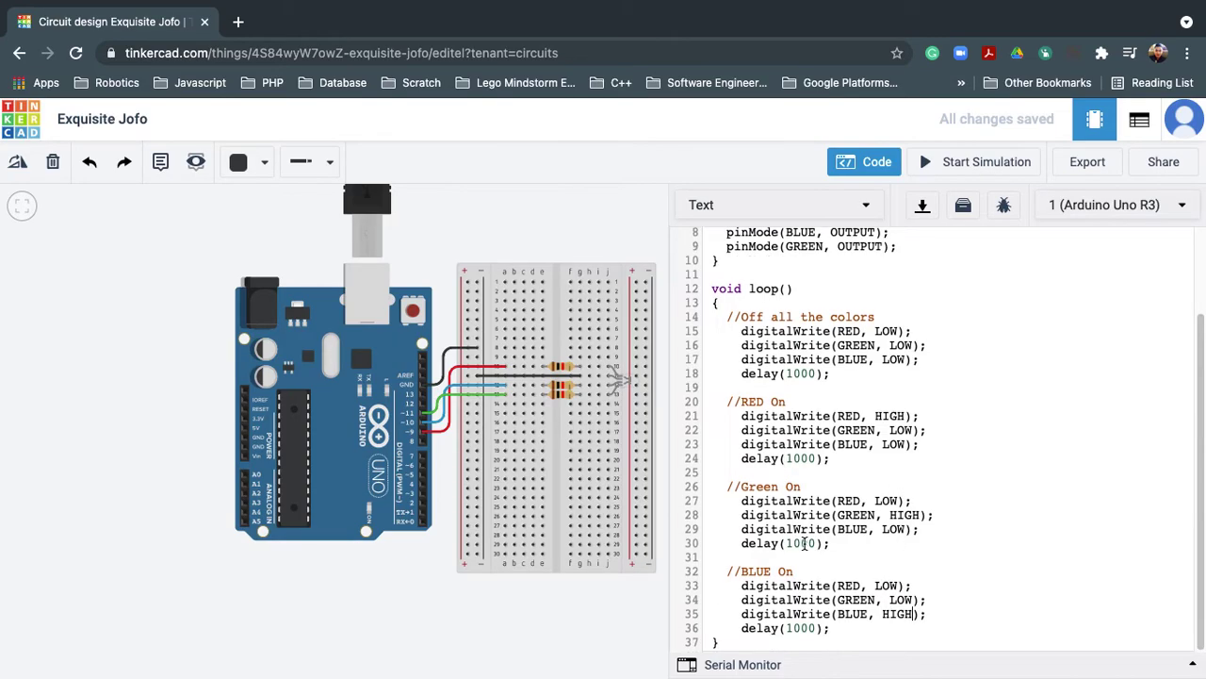
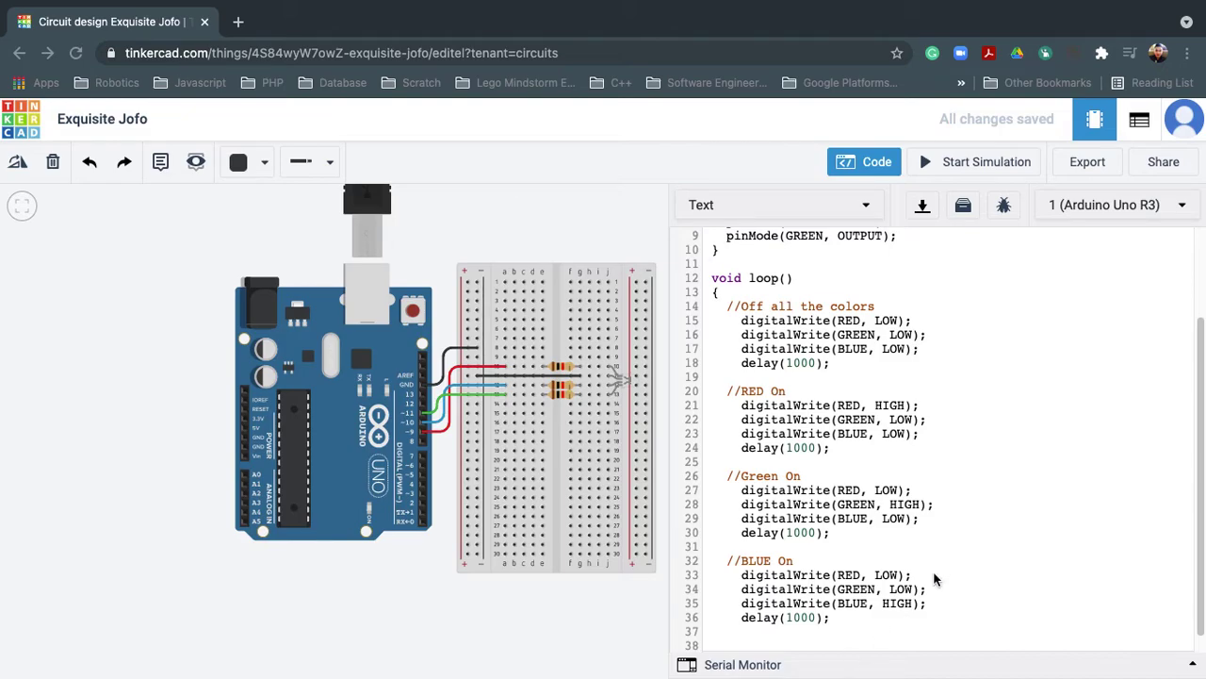
Insert a copy of the all-LOW statements with the delay below the BLUE On block, aligned with the others.
key(alt+Tab)
scroll(861, 597, down, 1)
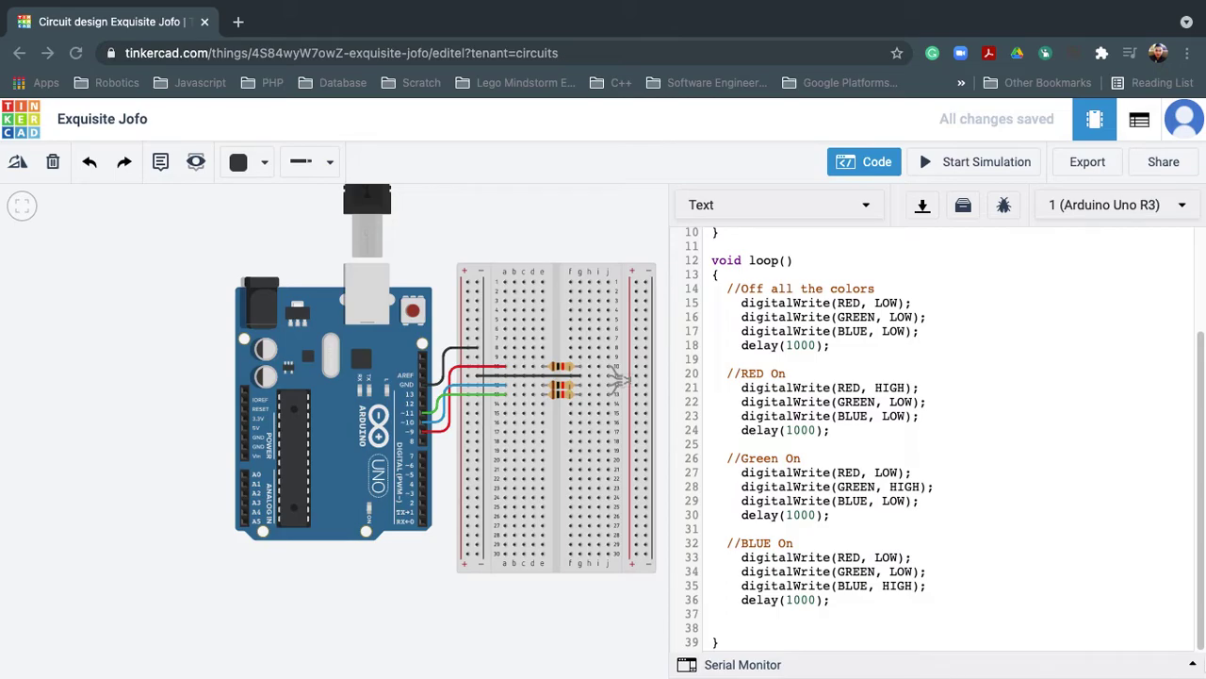
click(772, 626)
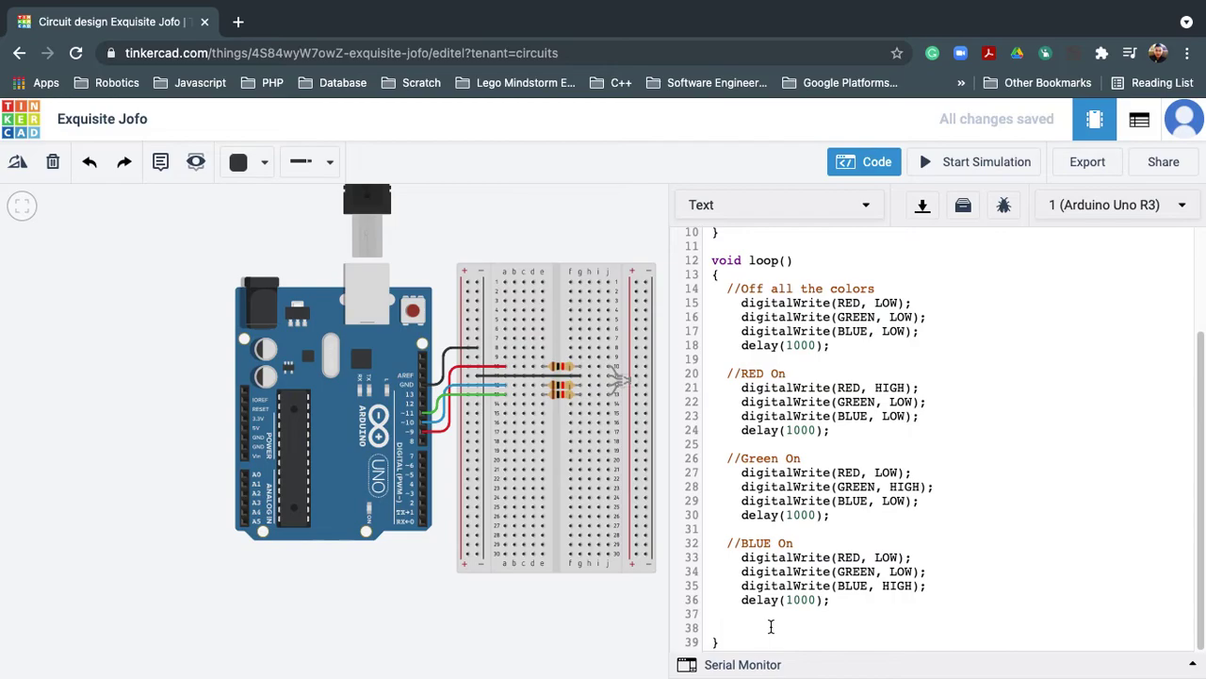
text(digitalWrite(RED, LOW);     digitalWrite(GREEN, LOW);     digitalWrite(BLUE, LOW);     delay(1000);)
click(728, 603)
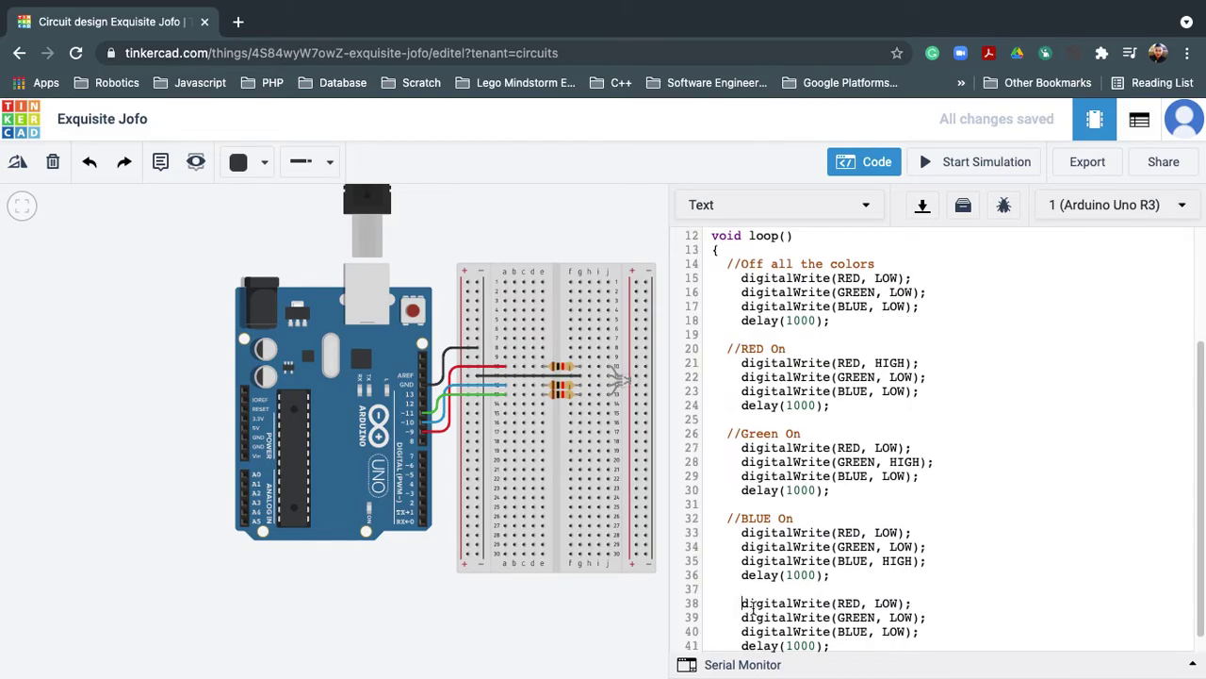
Add the comment //Yellow (RED ON GREEN ON) above the newly inserted block.
key(Return)
key(Up)
text(//)
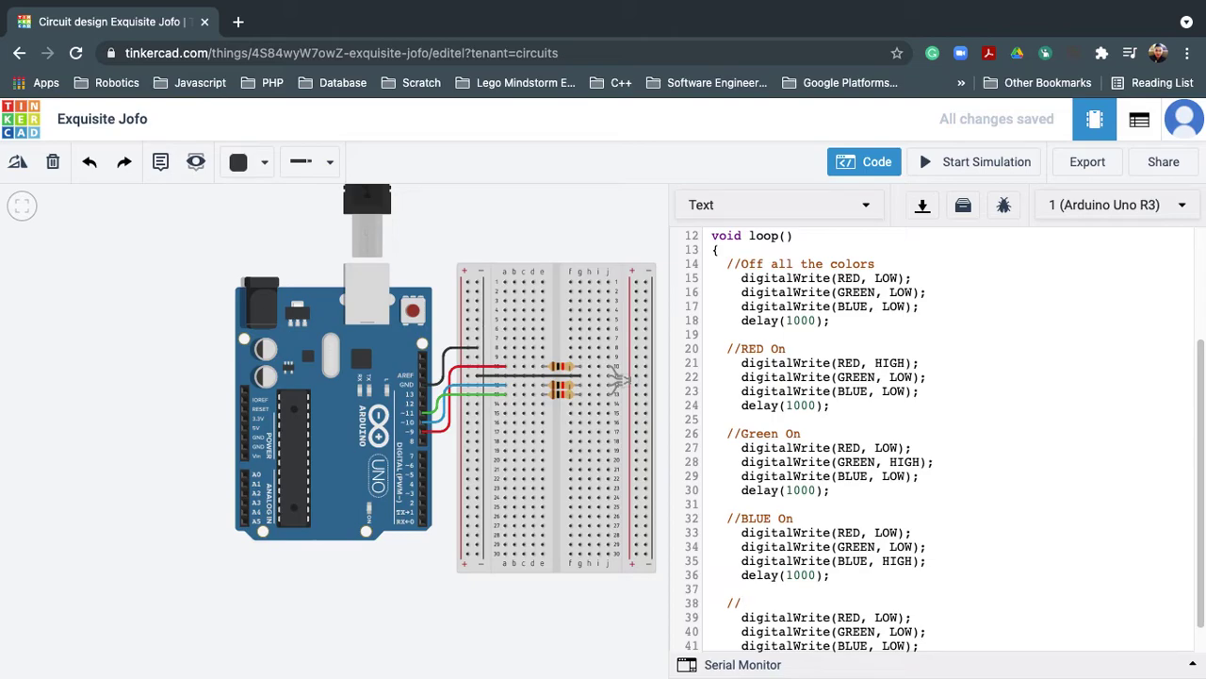
text(Yellow (RED ON GREEN ON))
Set the RED and GREEN pins to HIGH in the Yellow block.
scroll(899, 642, down, 1)
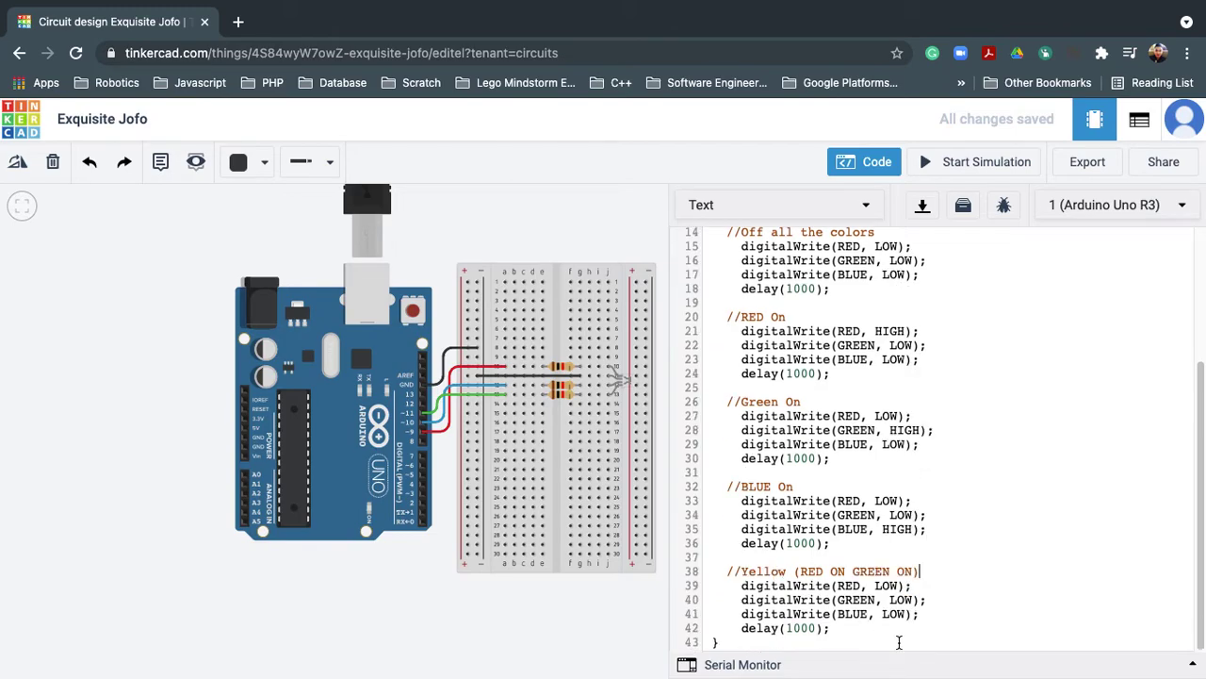
double_click(889, 585)
text(HIGH)
double_click(900, 601)
text(HIGH)
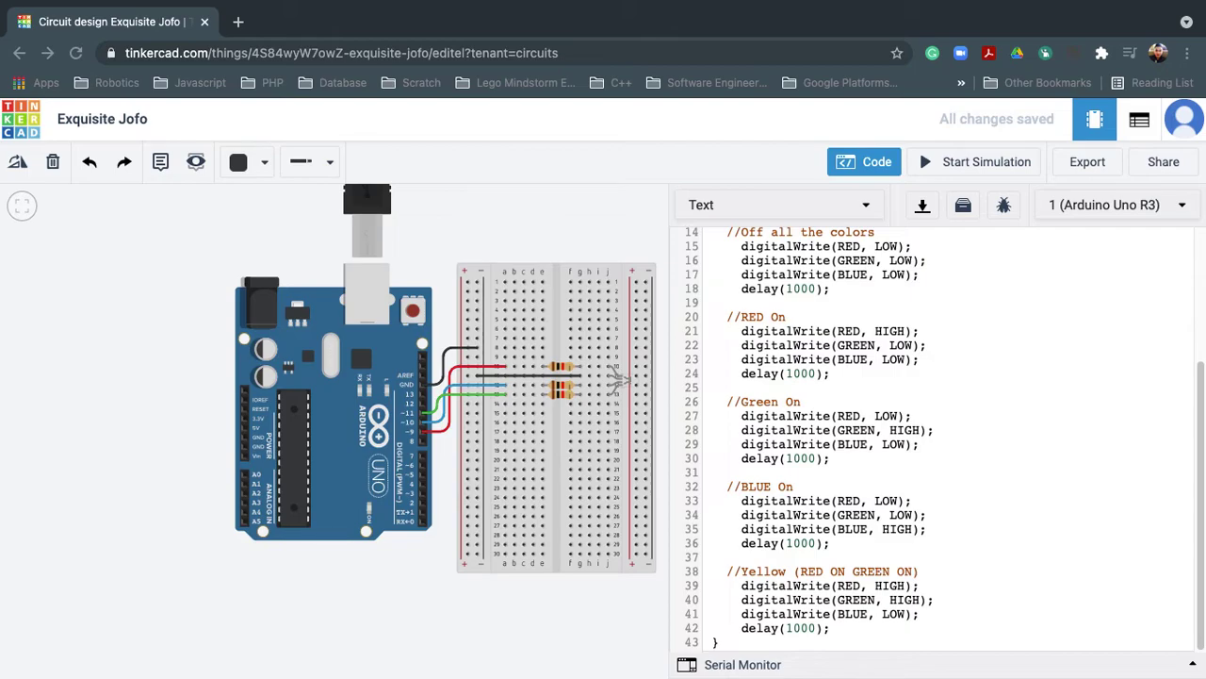
Insert a copy of the all-LOW statements with the delay below the Yellow block and indent its first line.
click(851, 628)
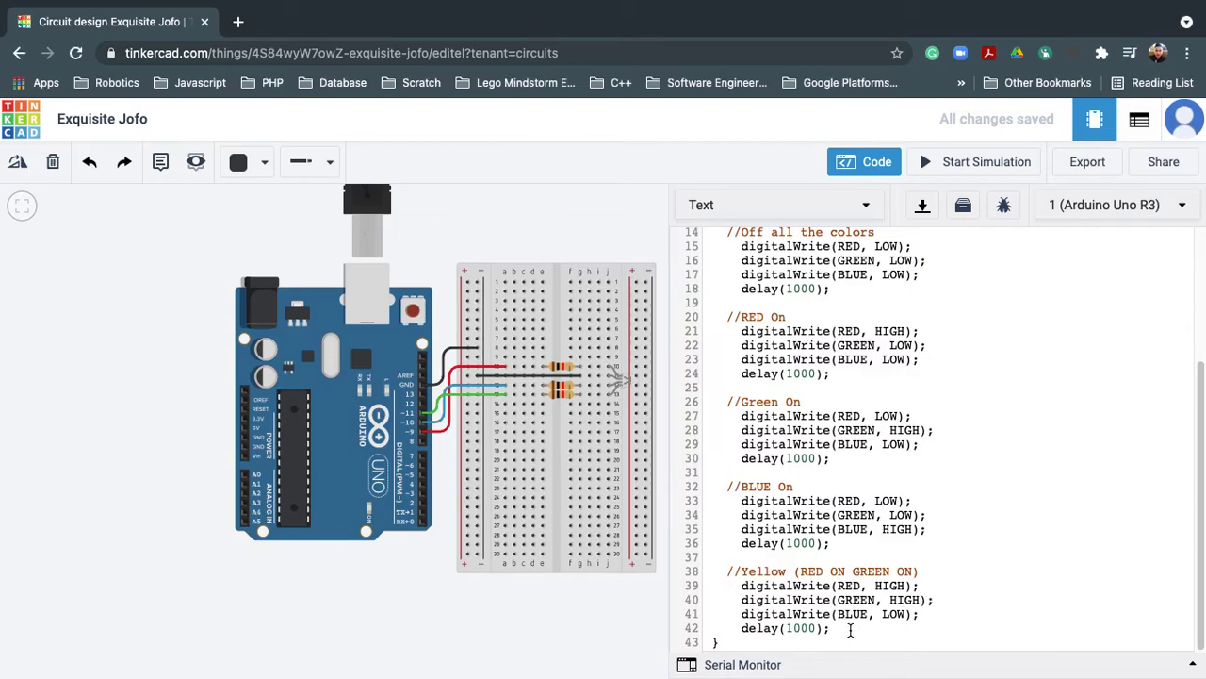
key(Return)
key(Return)
text(digitalWrite(RED, LOW);     digitalWrite(GREEN, LOW);     digitalWrite(BLUE, LOW);     delay(1000);)
click(730, 603)
key(Tab)
Add the comment //Cyan (GREEN ON BLUE ON) above the newly inserted block.
click(749, 587)
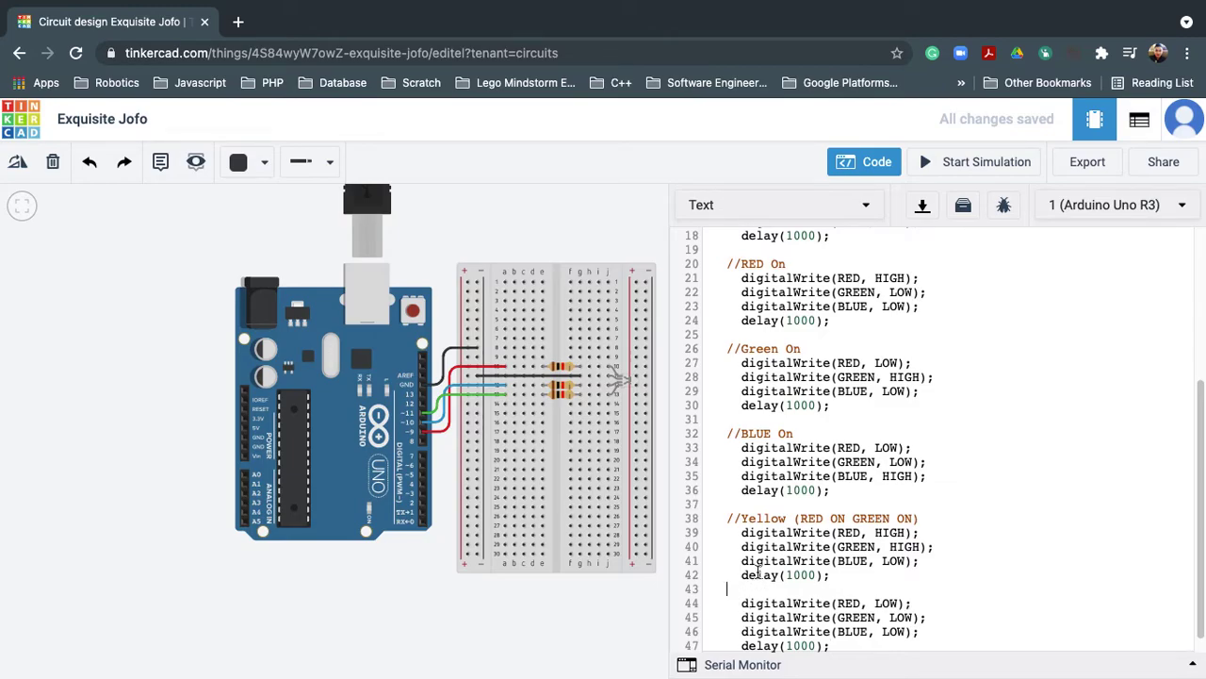
scroll(875, 503, up, 2)
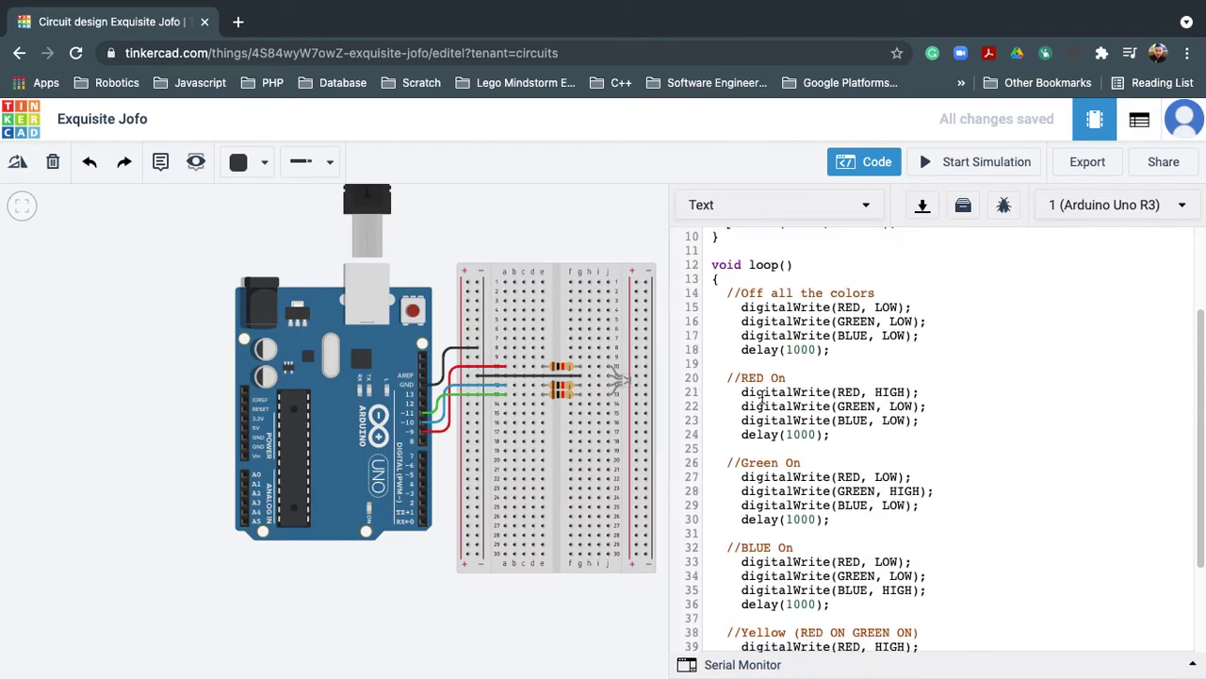
scroll(807, 509, down, 2)
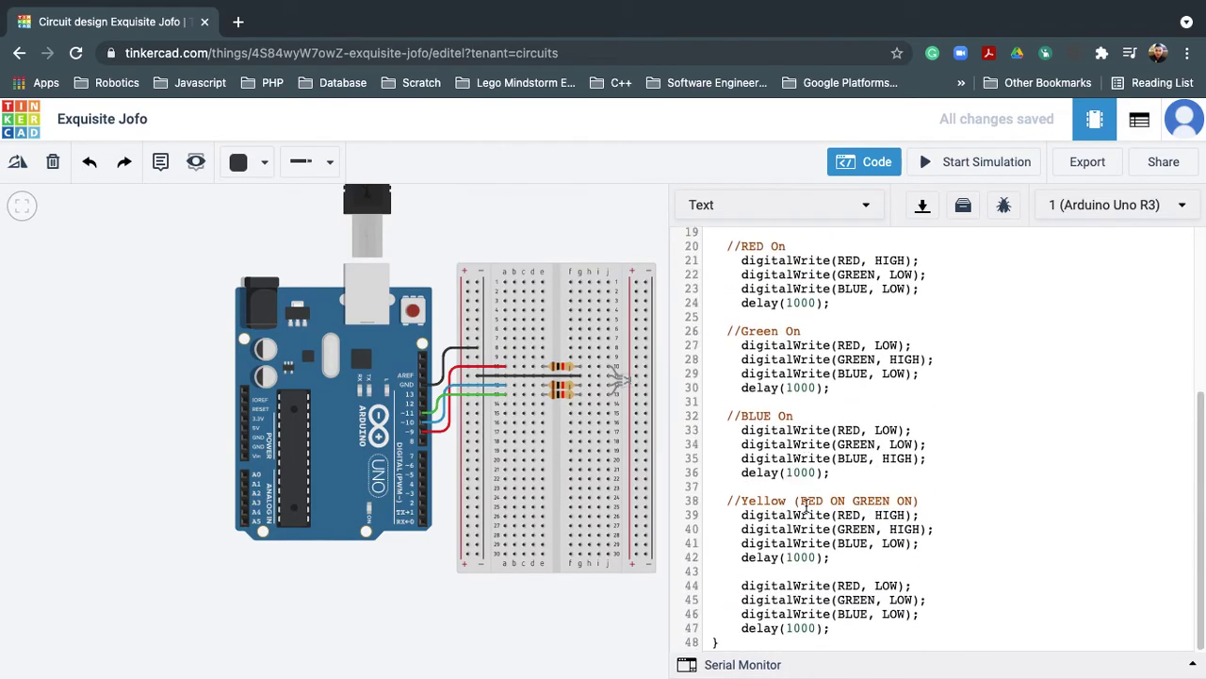
click(727, 580)
key(Return)
text(//)
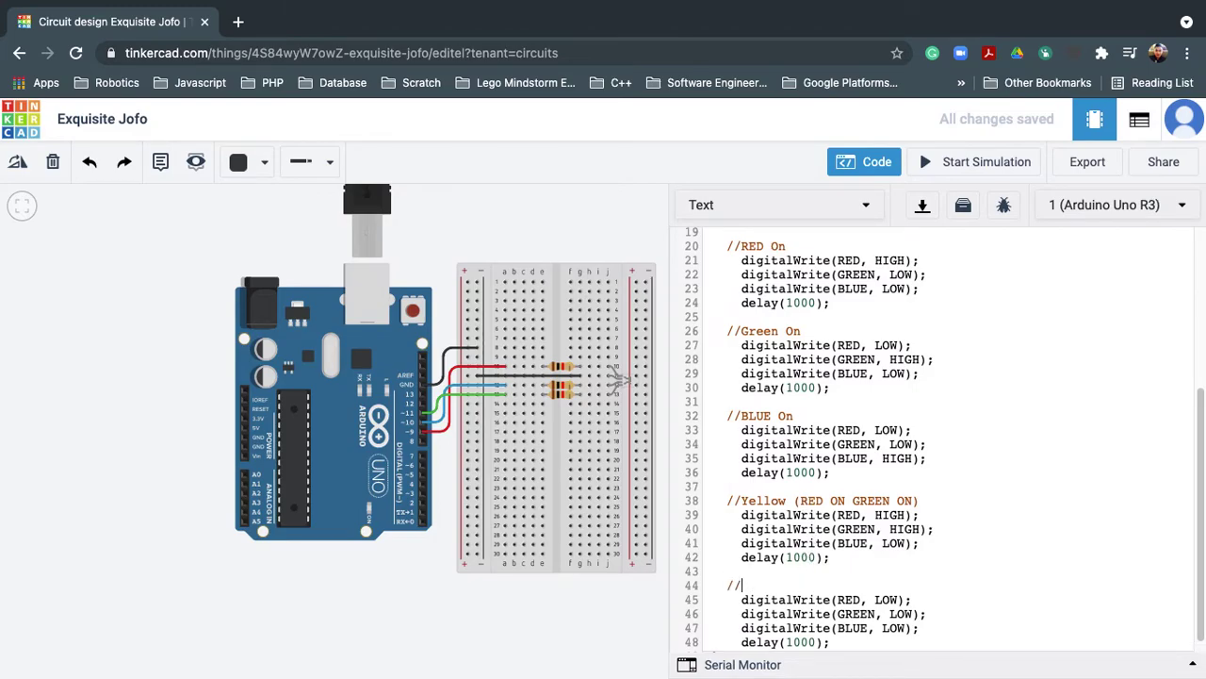
text(Cyan (GREEN ON BLUE ON))
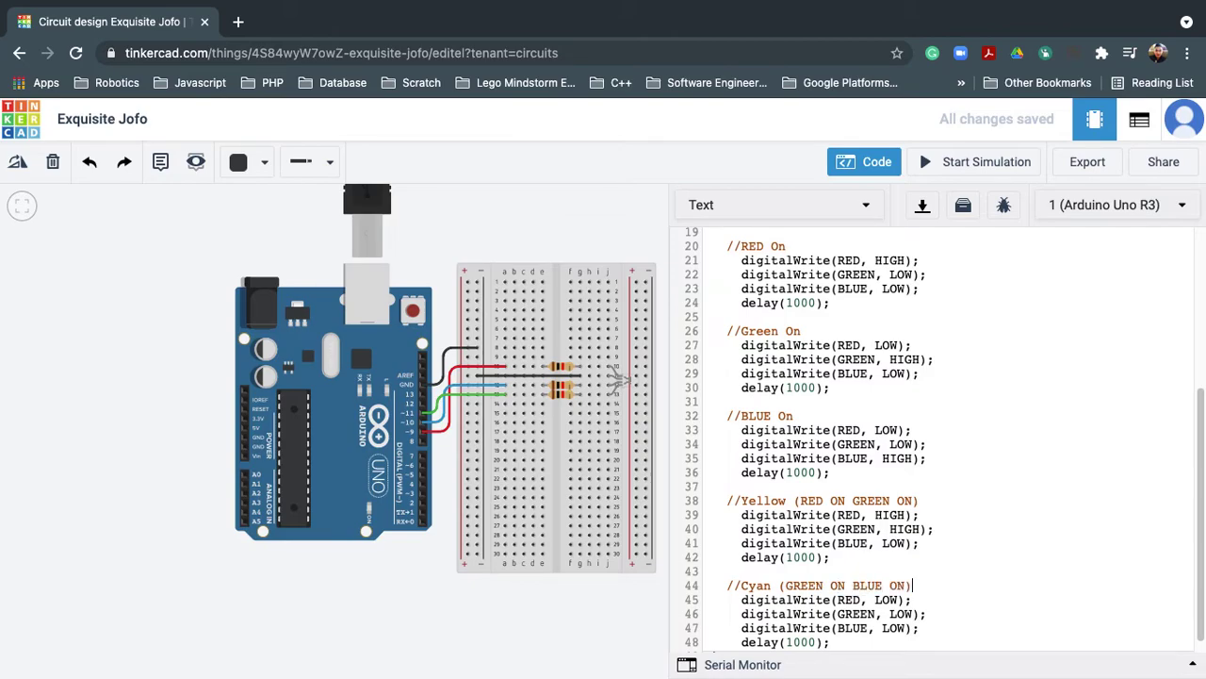
Set the GREEN and BLUE pins to HIGH in the Cyan block.
scroll(889, 609, down, 1)
double_click(901, 600)
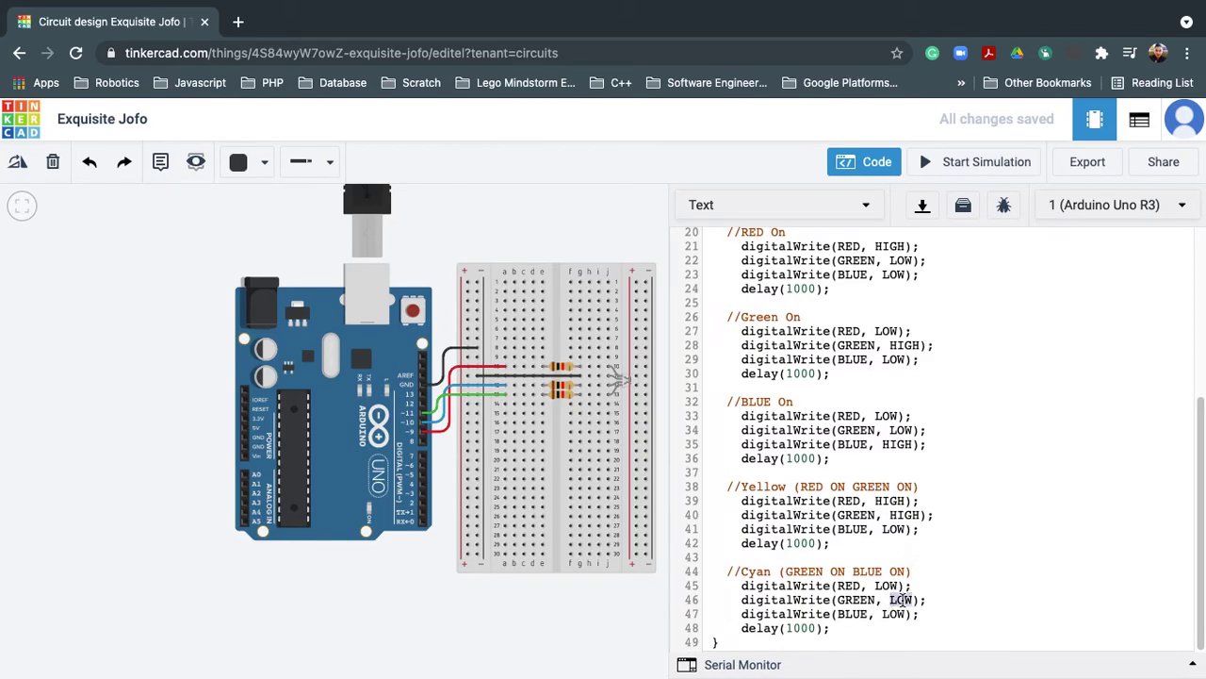
text(HIGH)
double_click(892, 613)
text(HIGH)
Insert a copy of the all-LOW statements with the delay below the Cyan block and indent its first line.
click(849, 628)
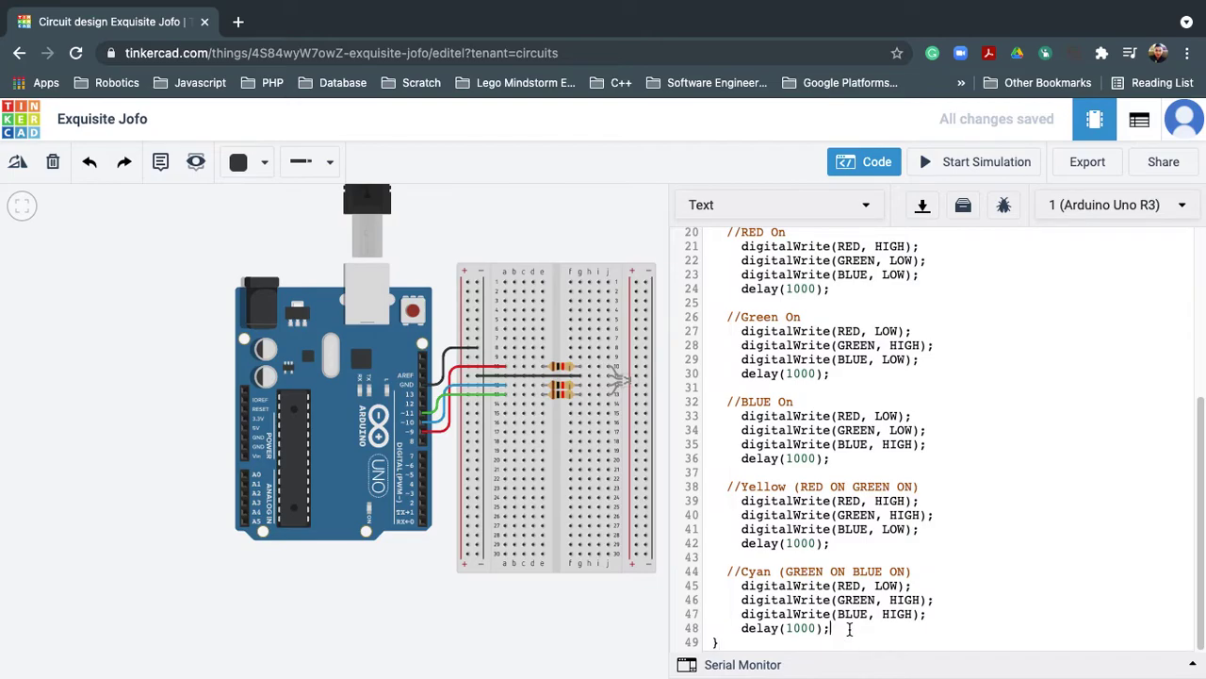
key(Return)
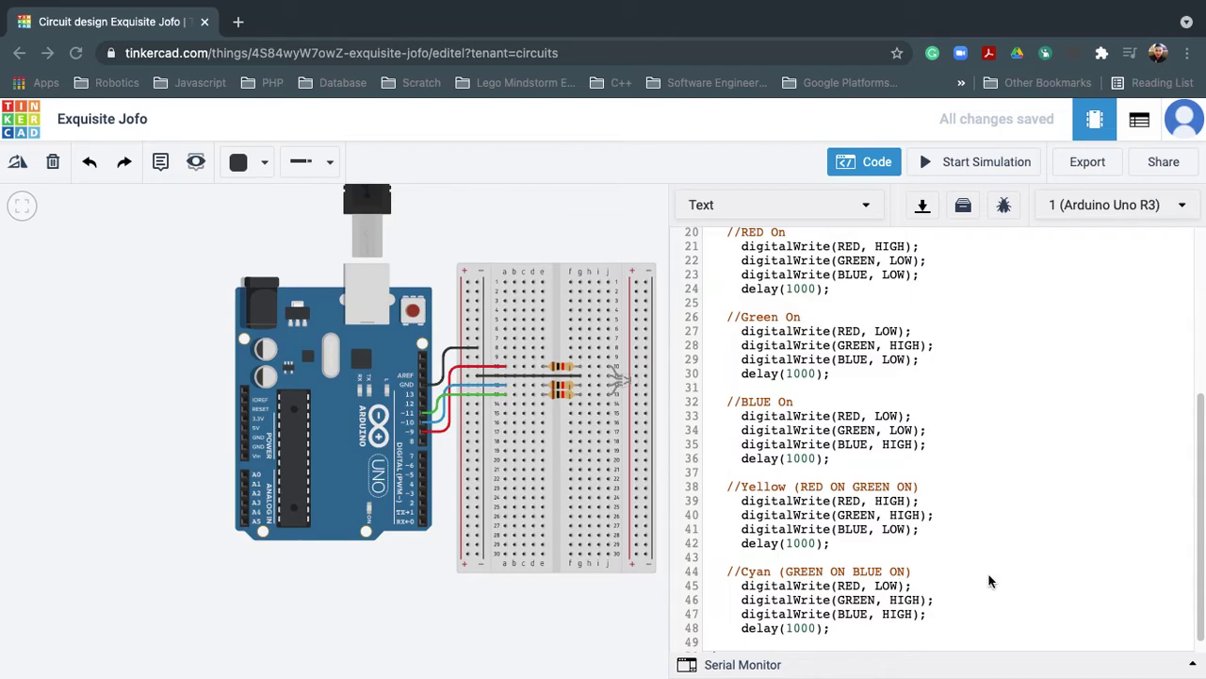
scroll(848, 617, down, 1)
key(Return)
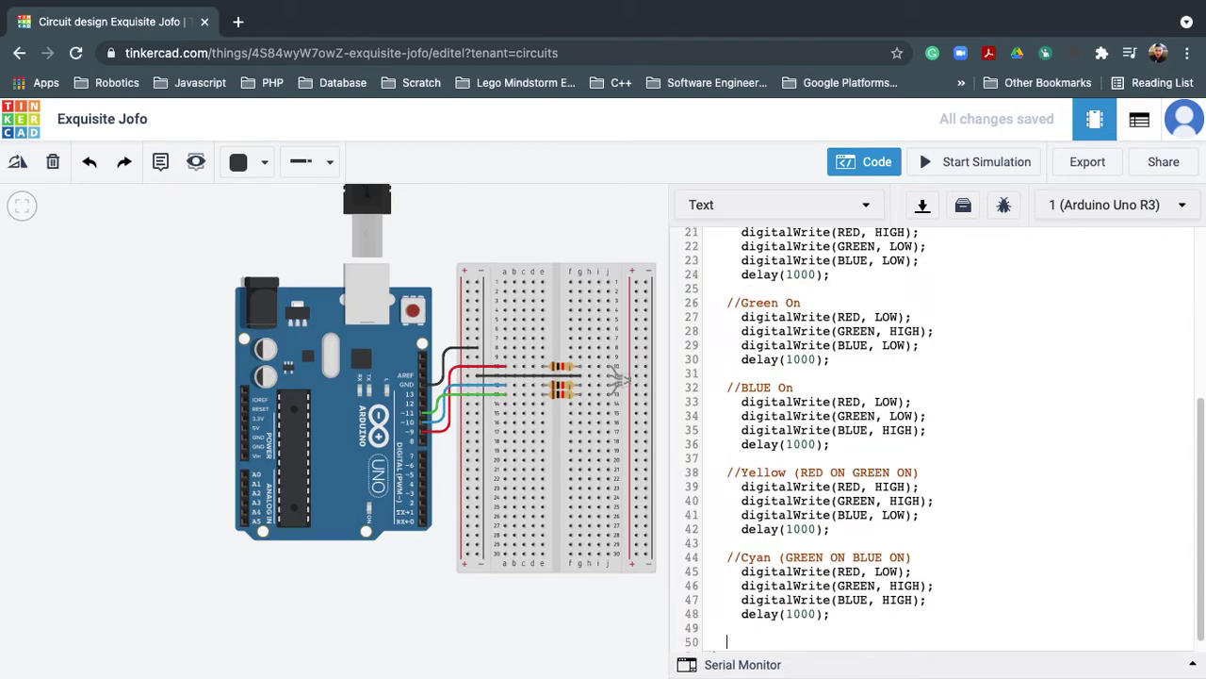
text(digitalWrite(RED, LOW);   digitalWrite(GREEN, LOW);   digitalWrite(BLUE, LOW);   delay(1000);)
key(Up)
key(Up)
key(Up)
key(Home)
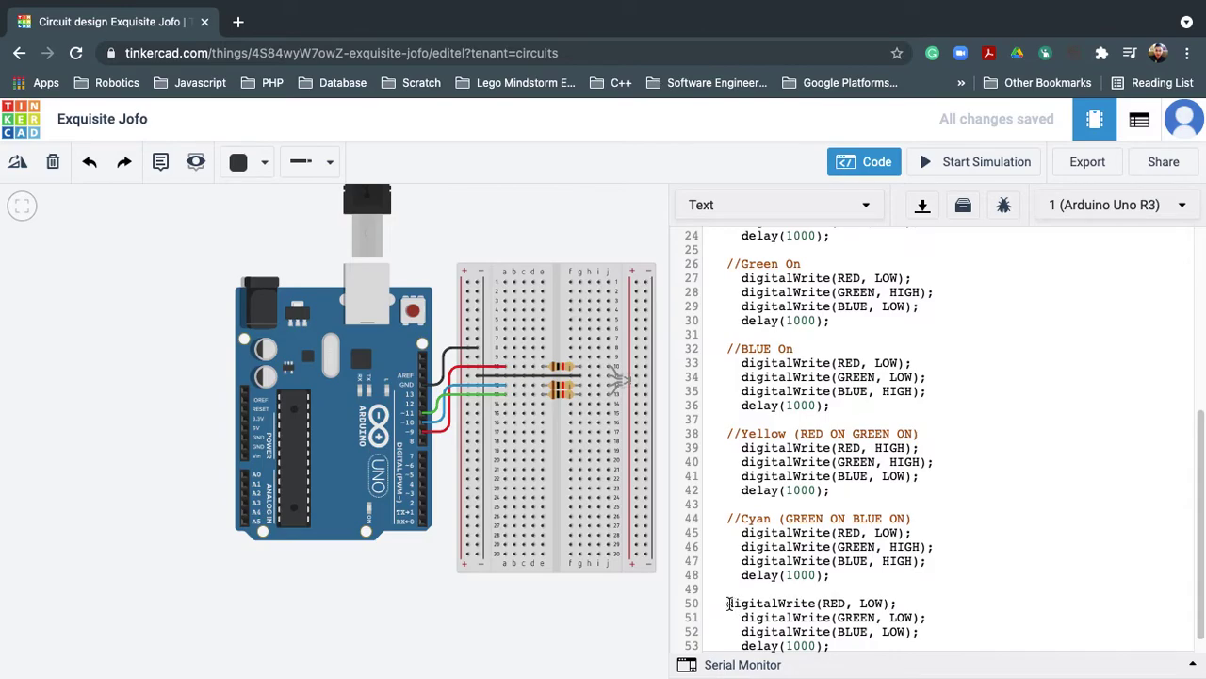
key(Tab)
Add the comment //Purple (RED ON BLUE ON) above the newly inserted block.
key(Up)
key(Return)
text(/)
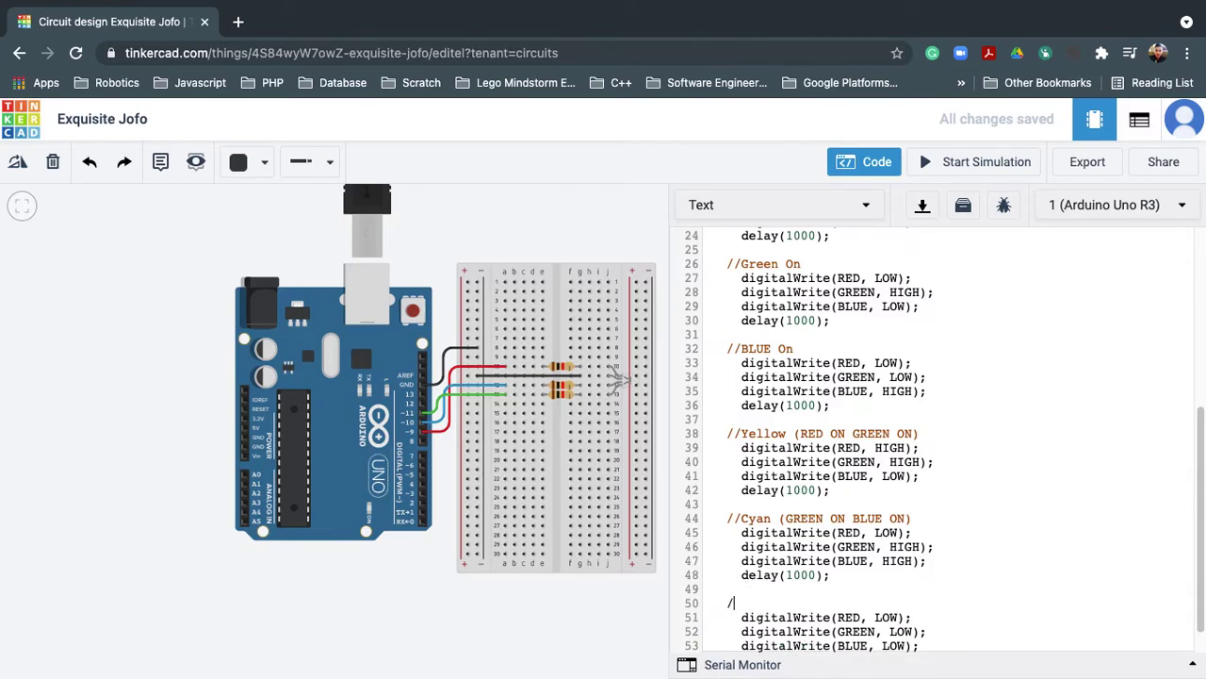
text(/Purple (RED ON )
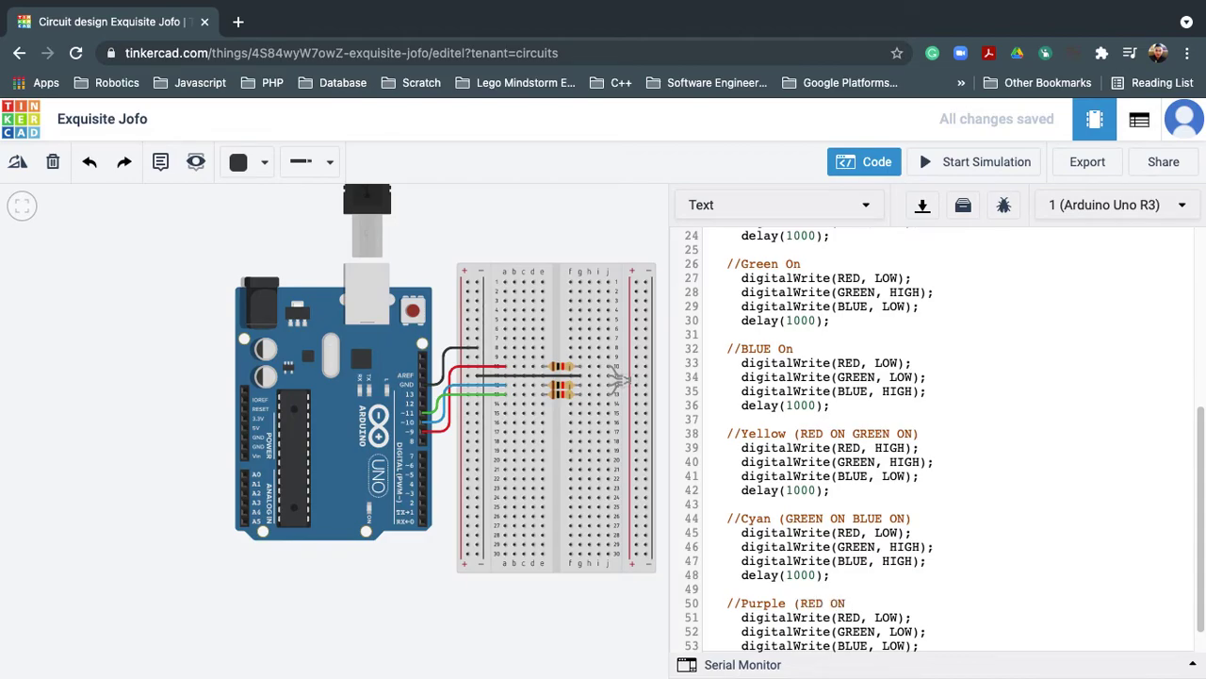
text(BLEU)
key(BackSpace)
key(BackSpace)
text(UE ON))
Set the RED and BLUE pins to HIGH in the Purple block.
scroll(781, 618, down, 1)
double_click(881, 585)
text(HIGH)
double_click(893, 613)
text(HIGH)
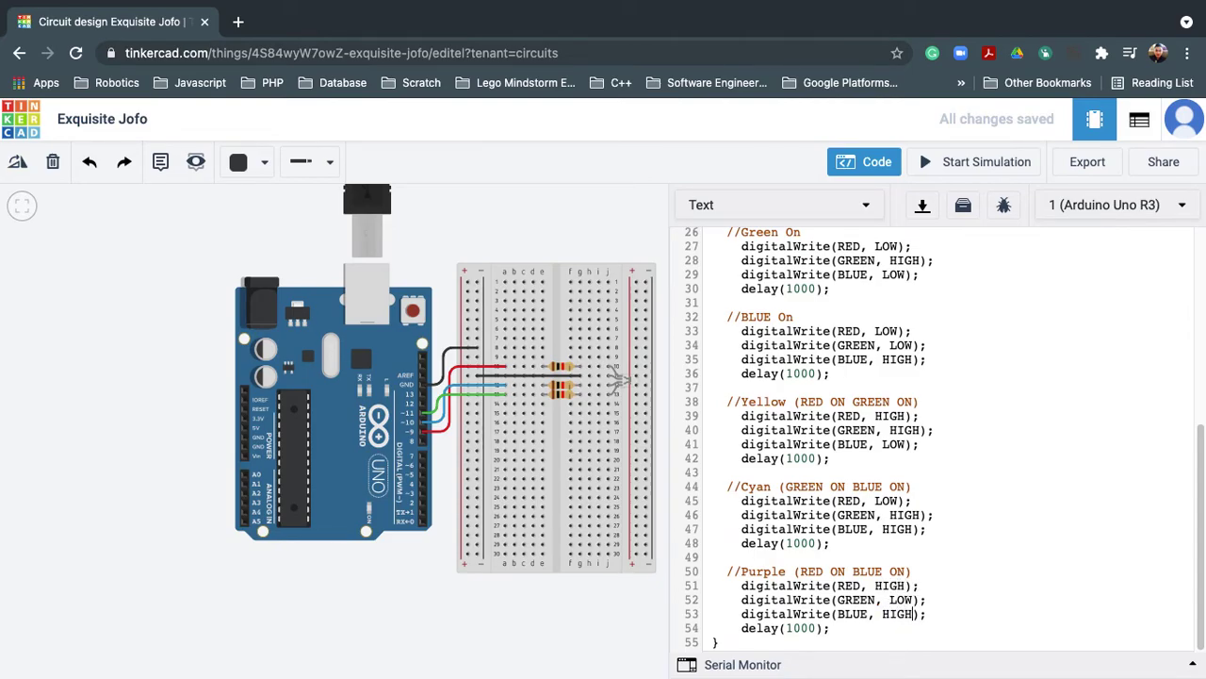
Insert a copy of the all-LOW statements with the delay below the Purple block and indent its first line.
click(863, 628)
key(Return)
key(Return)
text(digitalWrite(RED, LOW);     digitalWrite(GREEN, LOW);     digitalWrite(BLUE, LOW);     delay(1000);)
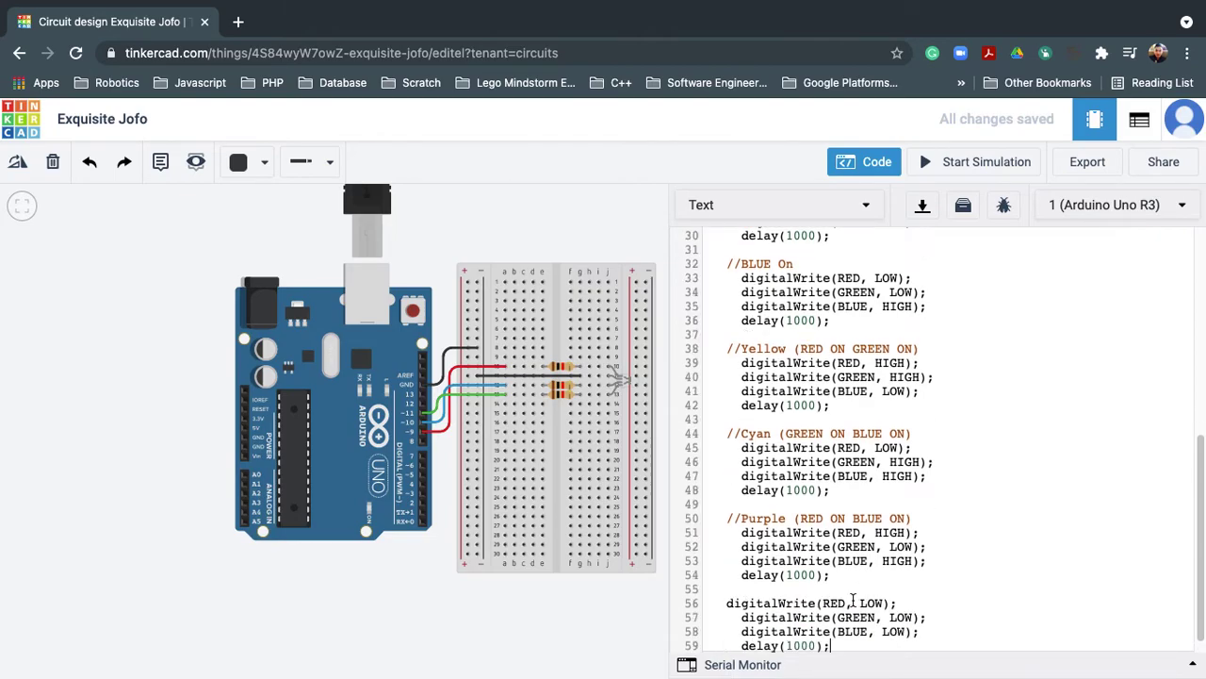
click(731, 604)
key(Tab)
Add the comment //White (TURN ON ALL THE LIGHTS) above the new block, keeping a blank line before it.
click(758, 589)
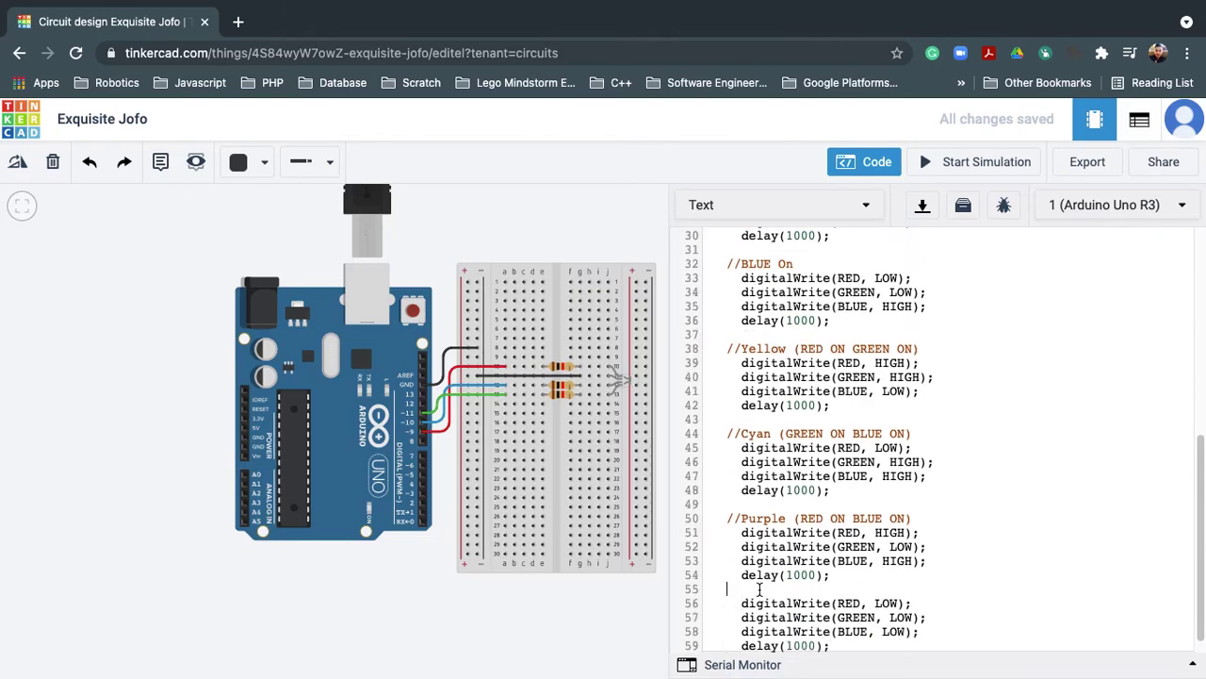
key(Return)
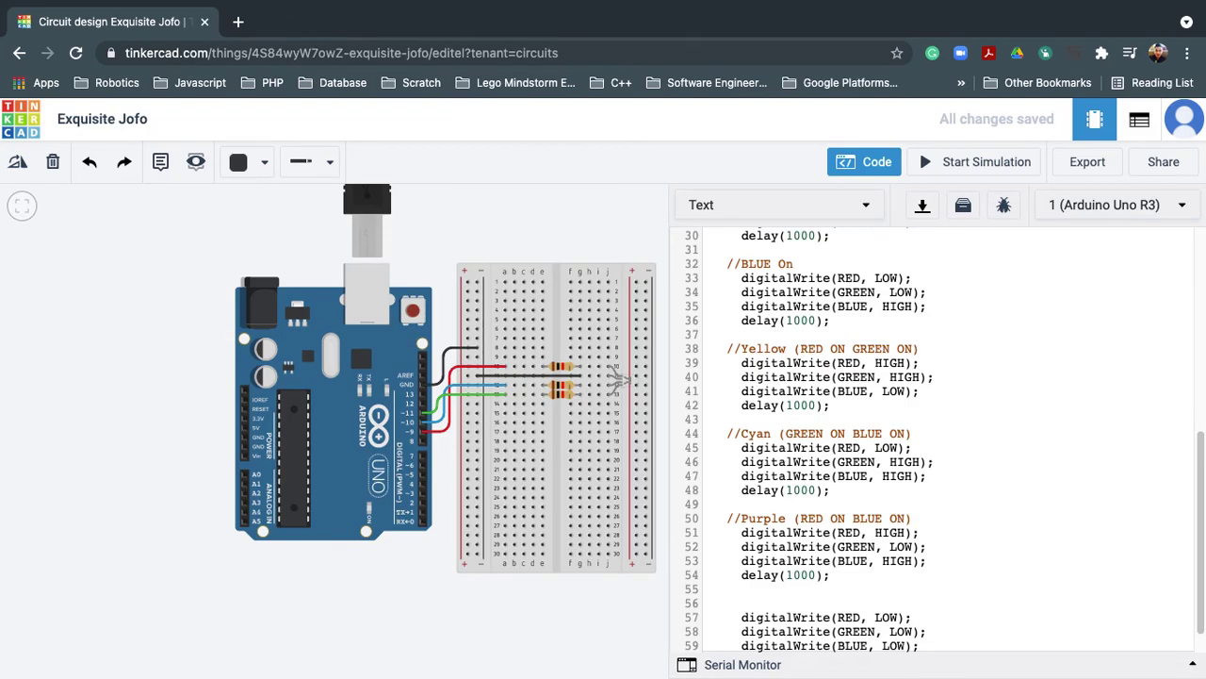
text(//White)
text( ()
text(TRUN)
key(BackSpace)
key(BackSpace)
key(BackSpace)
text(URN ON ALL )
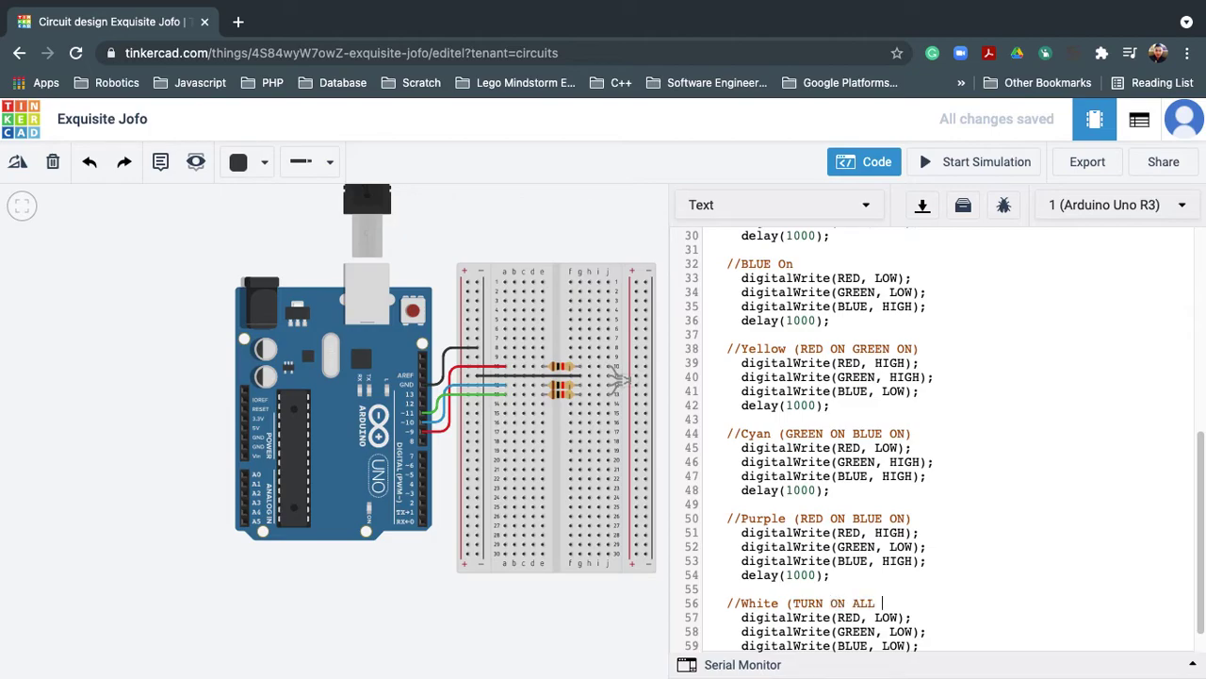
text(THE LIGHTS))
Set the RED, GREEN and BLUE pins to HIGH in the White block.
scroll(931, 618, down, 1)
double_click(891, 586)
text(HIGH)
click(901, 600)
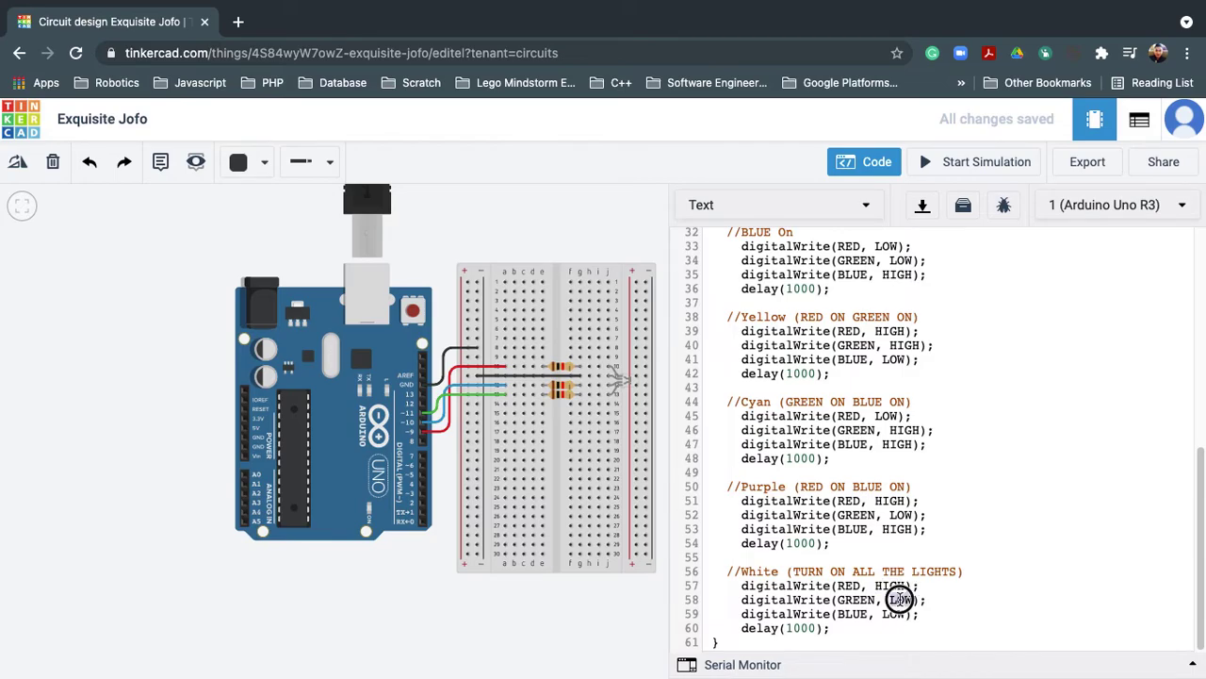
double_click(900, 599)
text(HIGH)
click(894, 614)
double_click(894, 615)
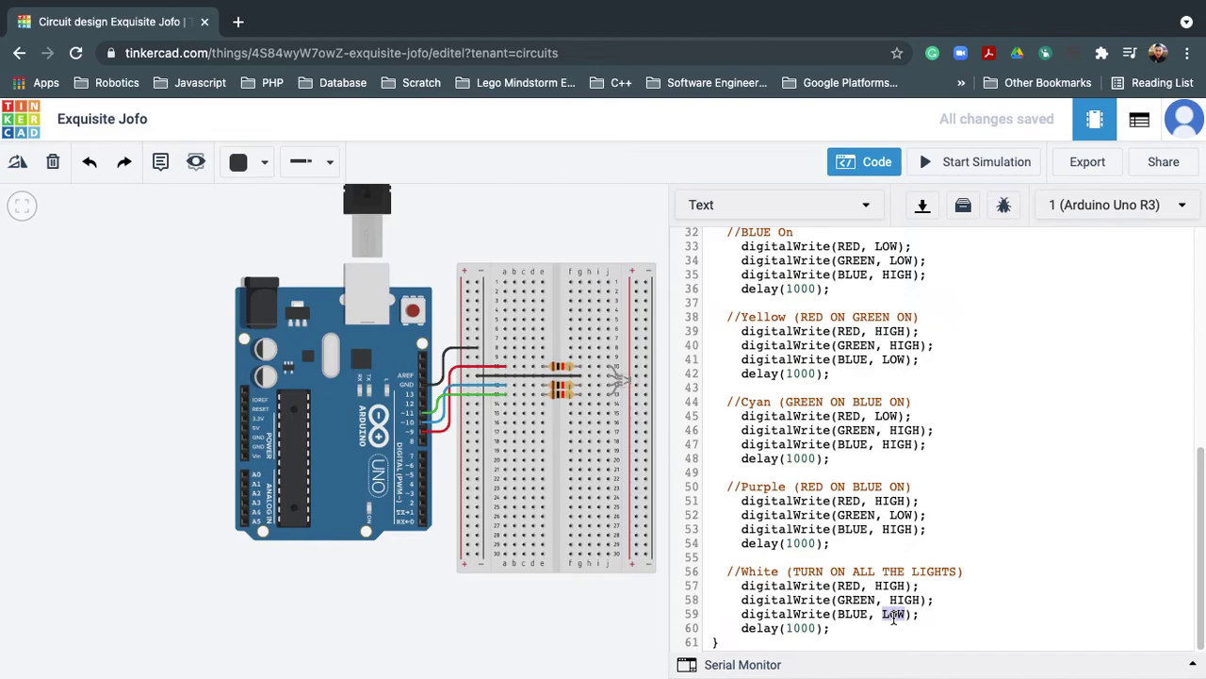
text(HIGH)
click(987, 569)
click(836, 644)
Close the code editor and run the simulation to check the LED's colour cycle, stopping it when done.
scroll(793, 554, up, 1)
scroll(793, 555, up, 10)
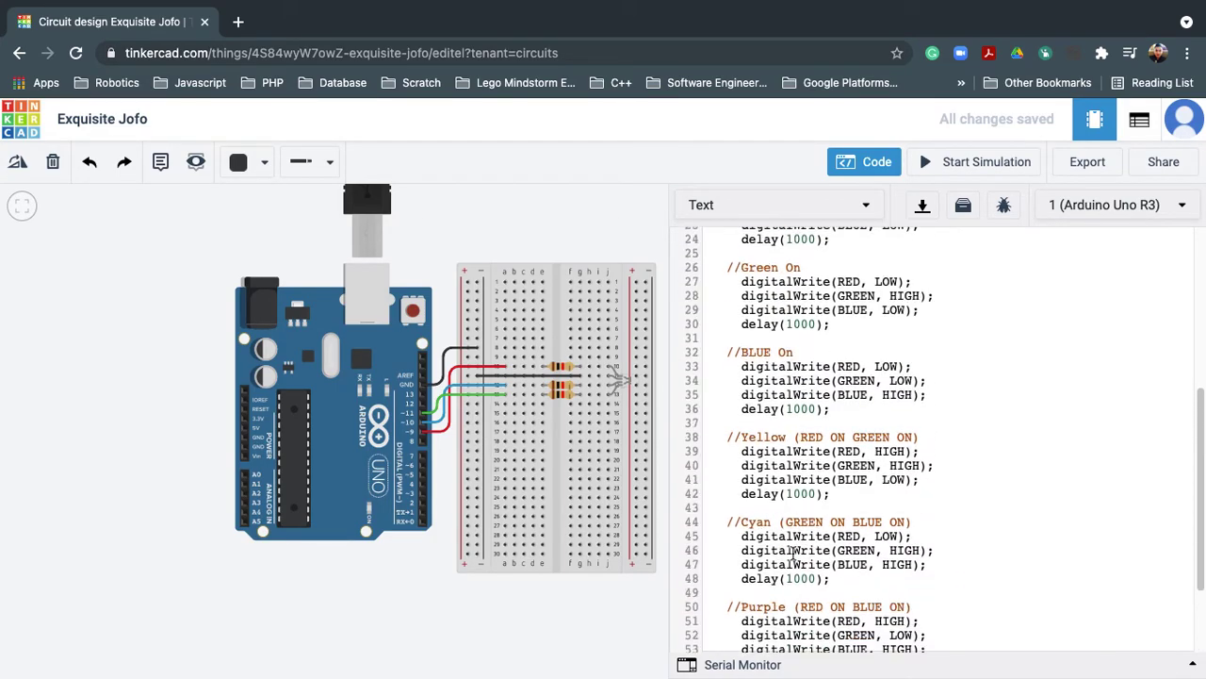
scroll(793, 554, up, 3)
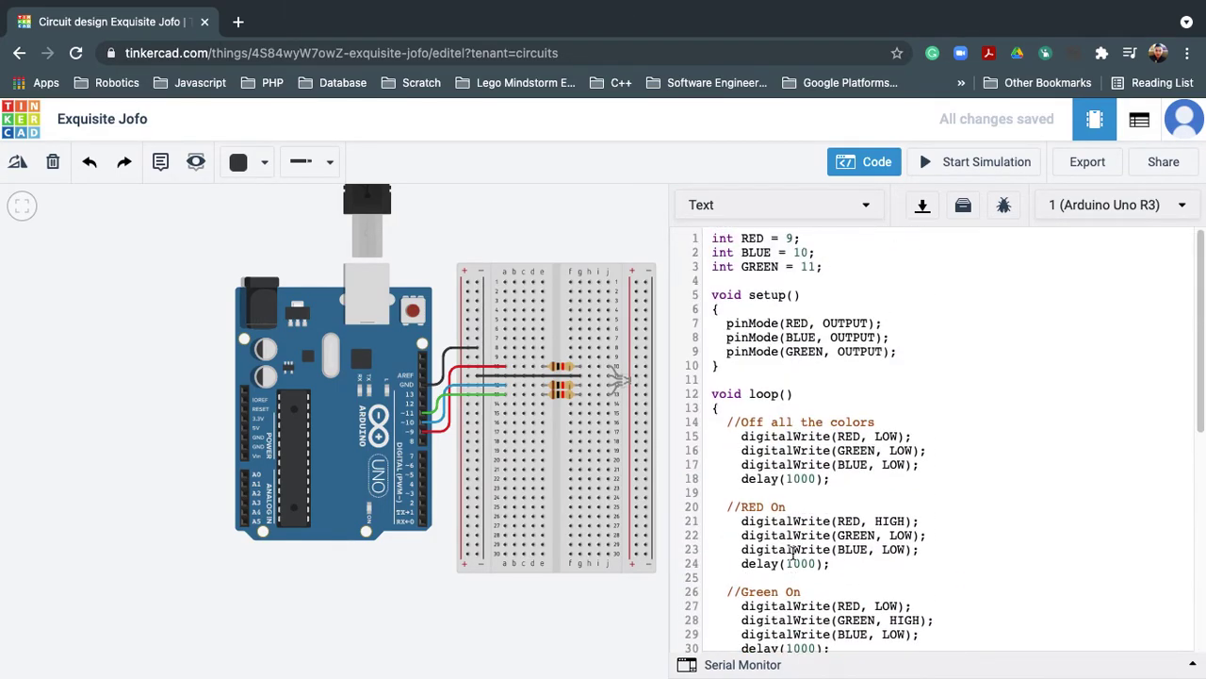
click(862, 170)
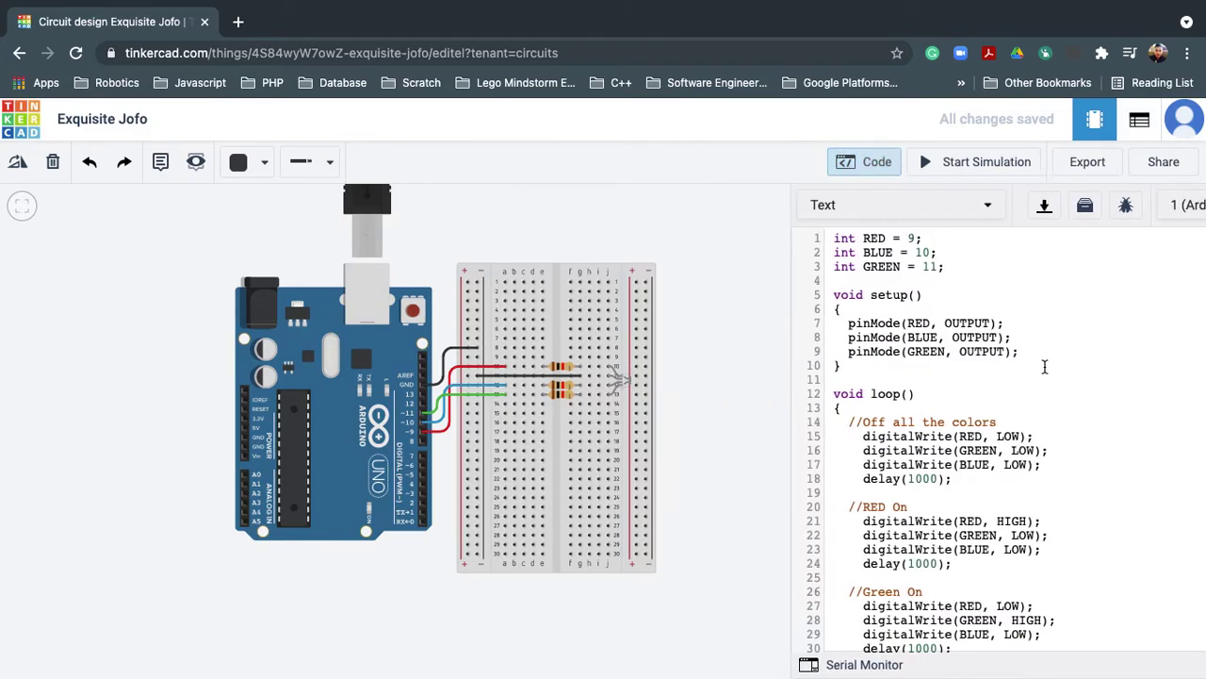
click(982, 166)
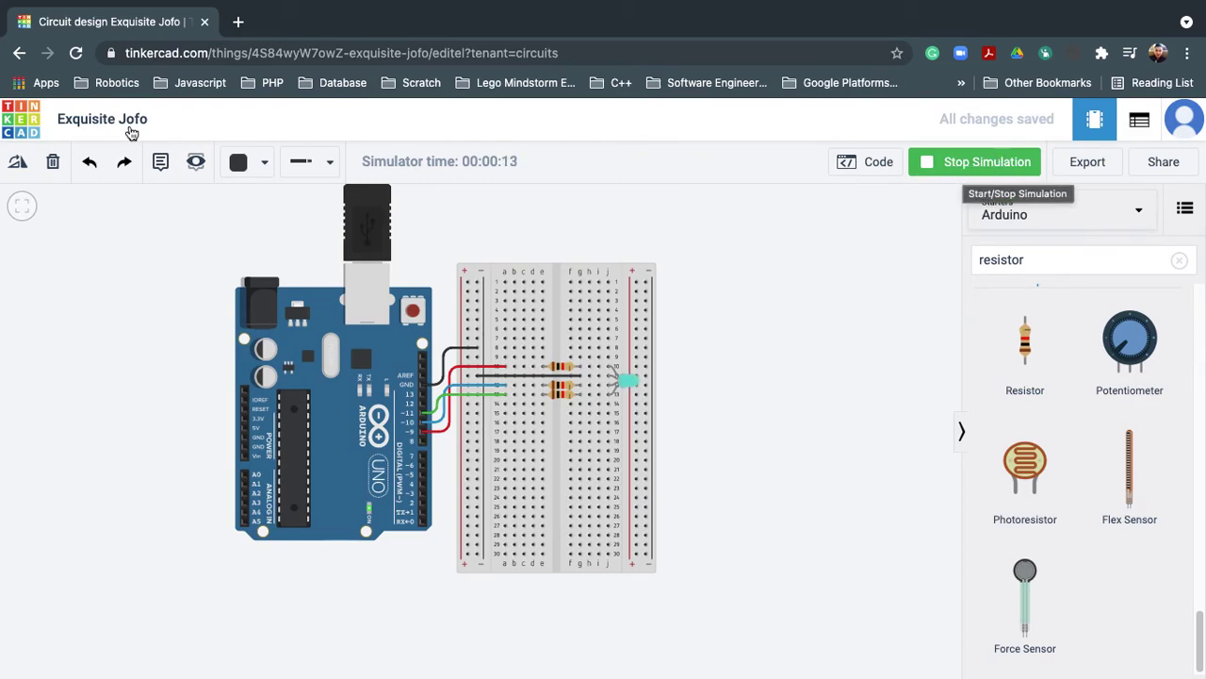
click(956, 168)
Rename the circuit design as "Project 6: RGB".
click(102, 114)
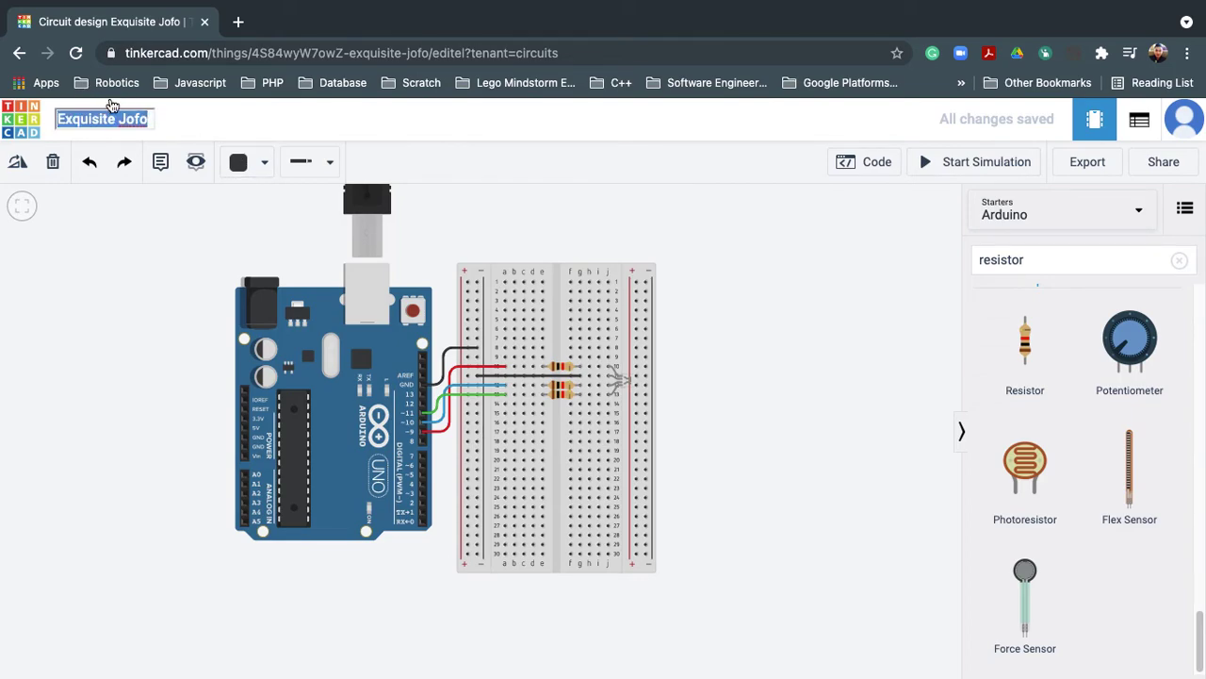
text(Project )
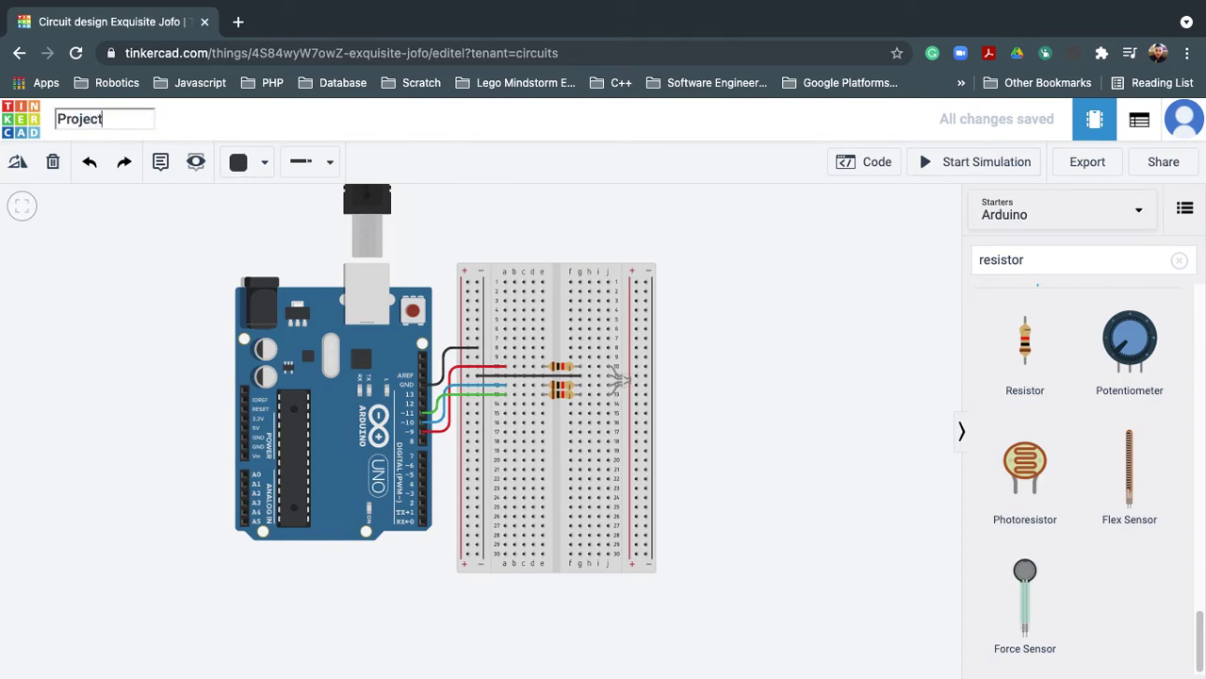
text(6: RGB)
key(Escape)
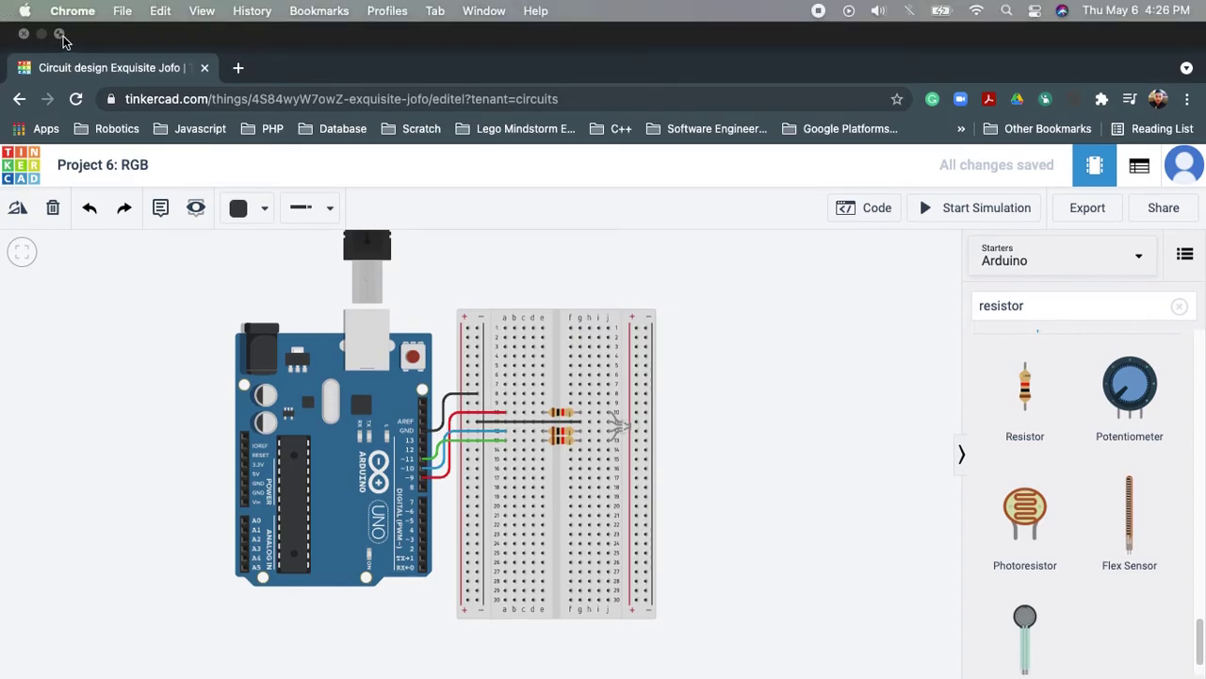
Switch to the RGB Module slide show, review the 7 Changing Colors code and advance to the Changing to Random Colors slide.
click(57, 34)
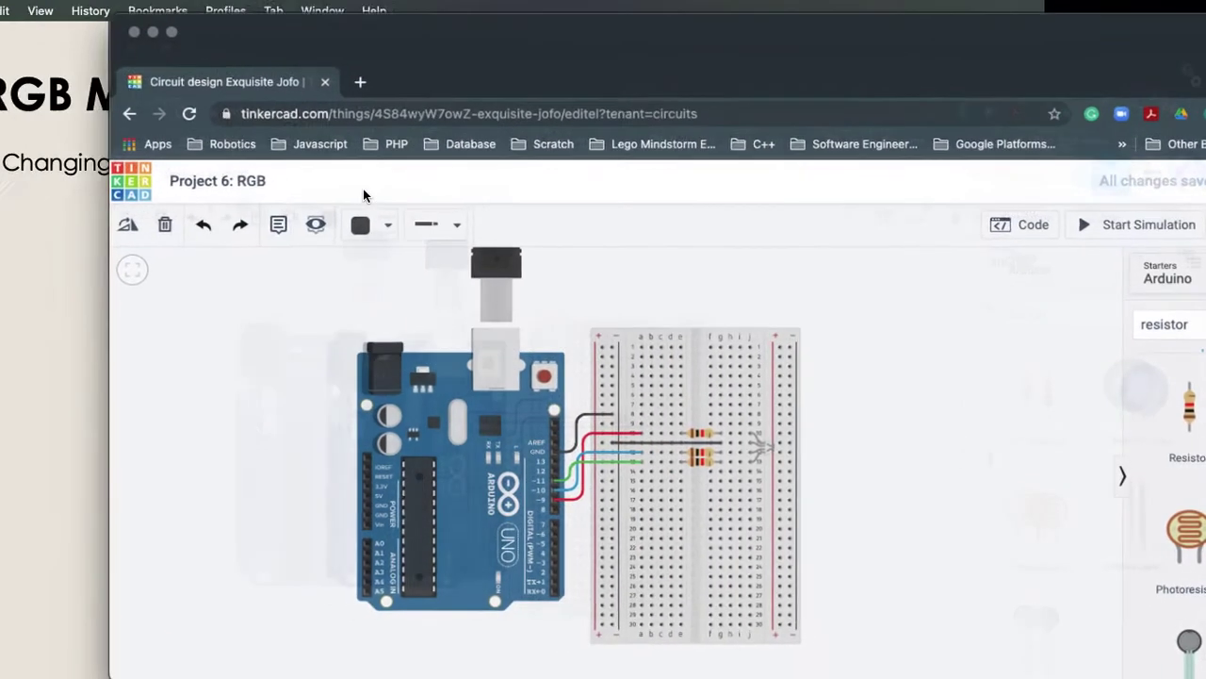
click(124, 319)
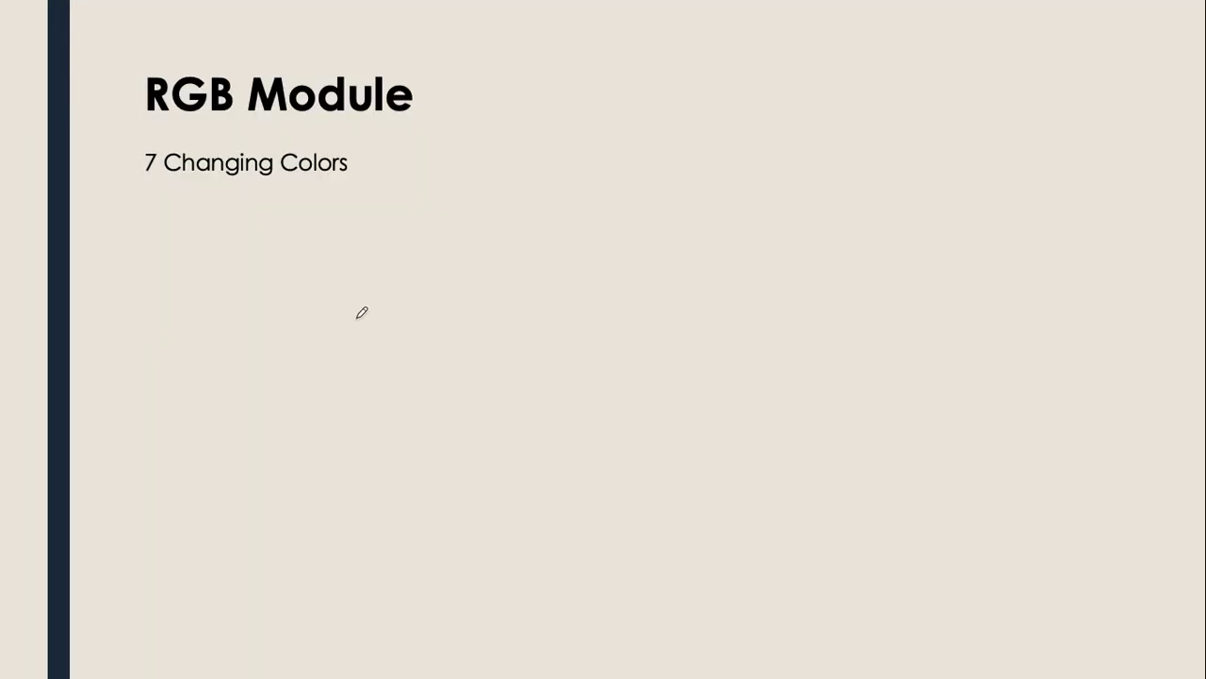
key(Right)
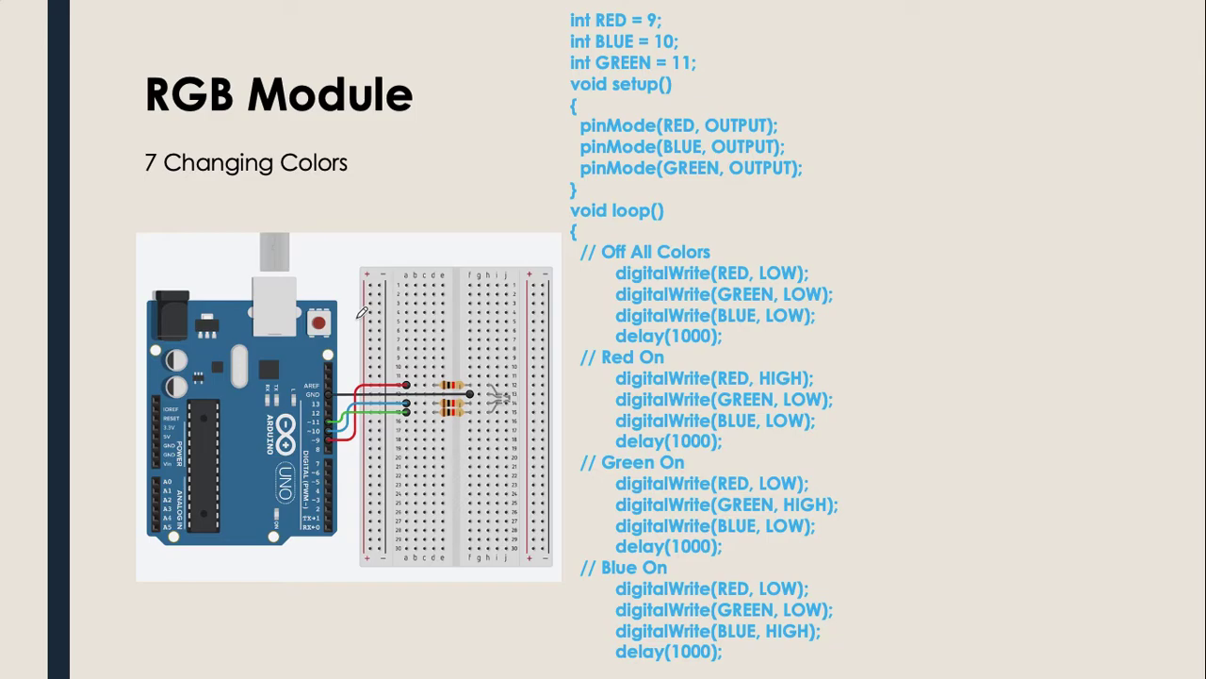
key(Right)
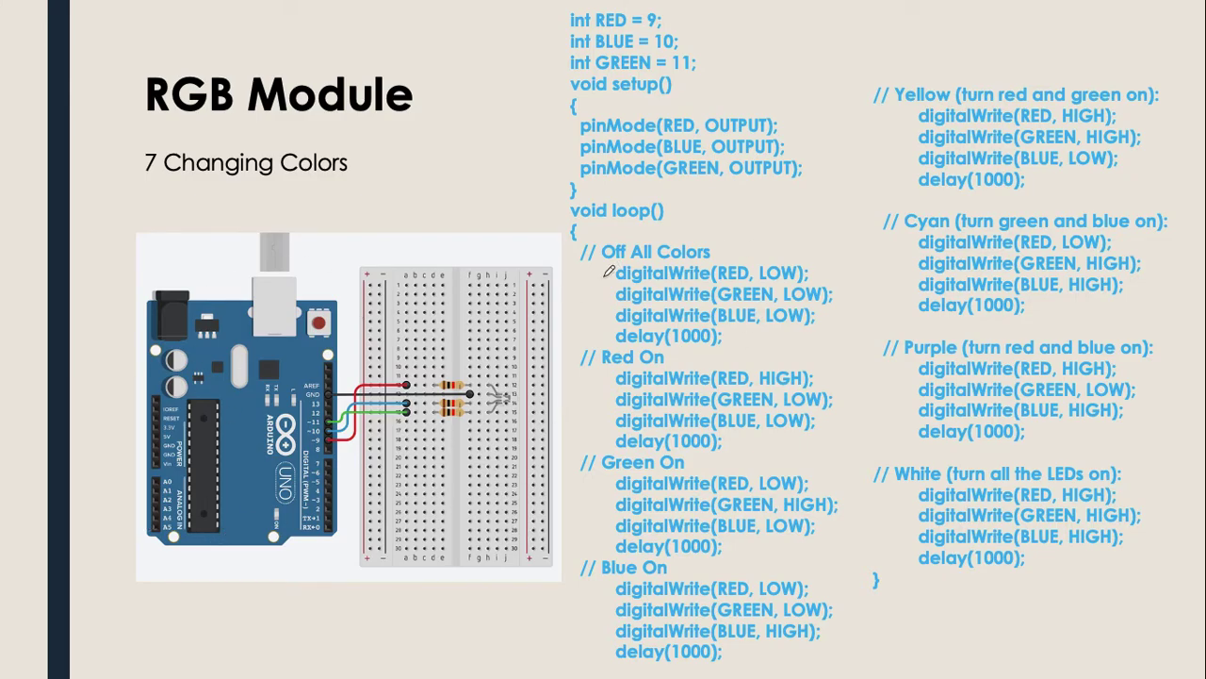
key(Right)
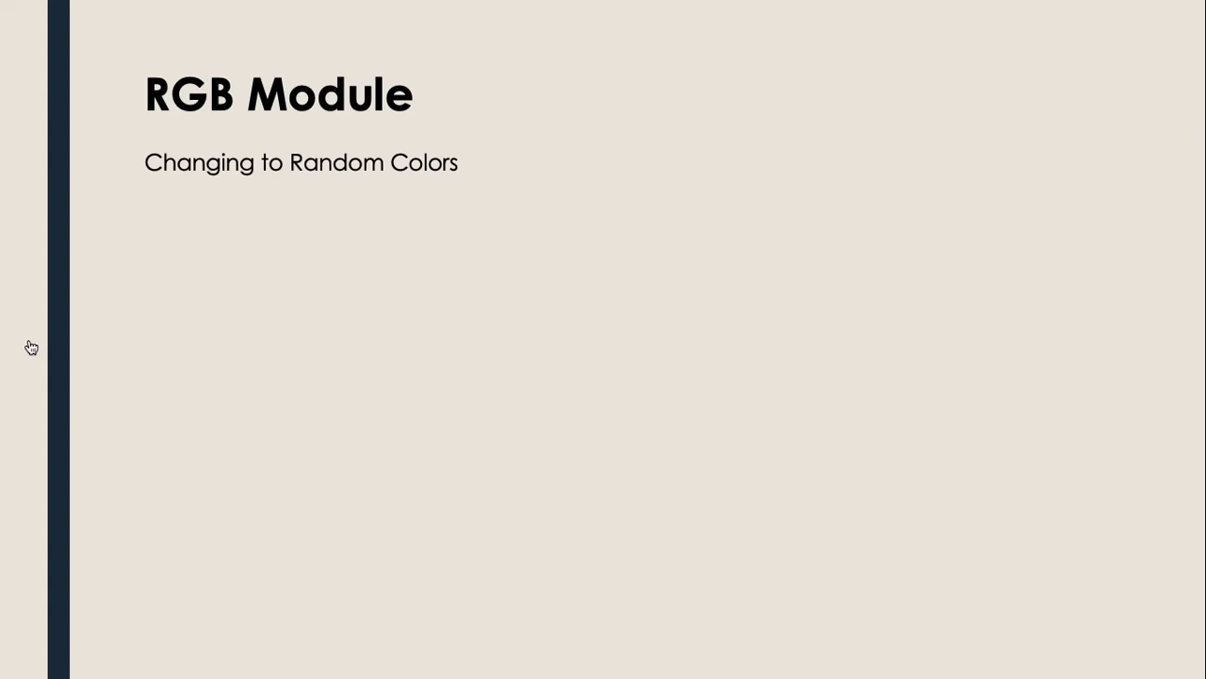
Switch back to the Tinkercad window in full screen and reopen the code editor.
key(super+Tab)
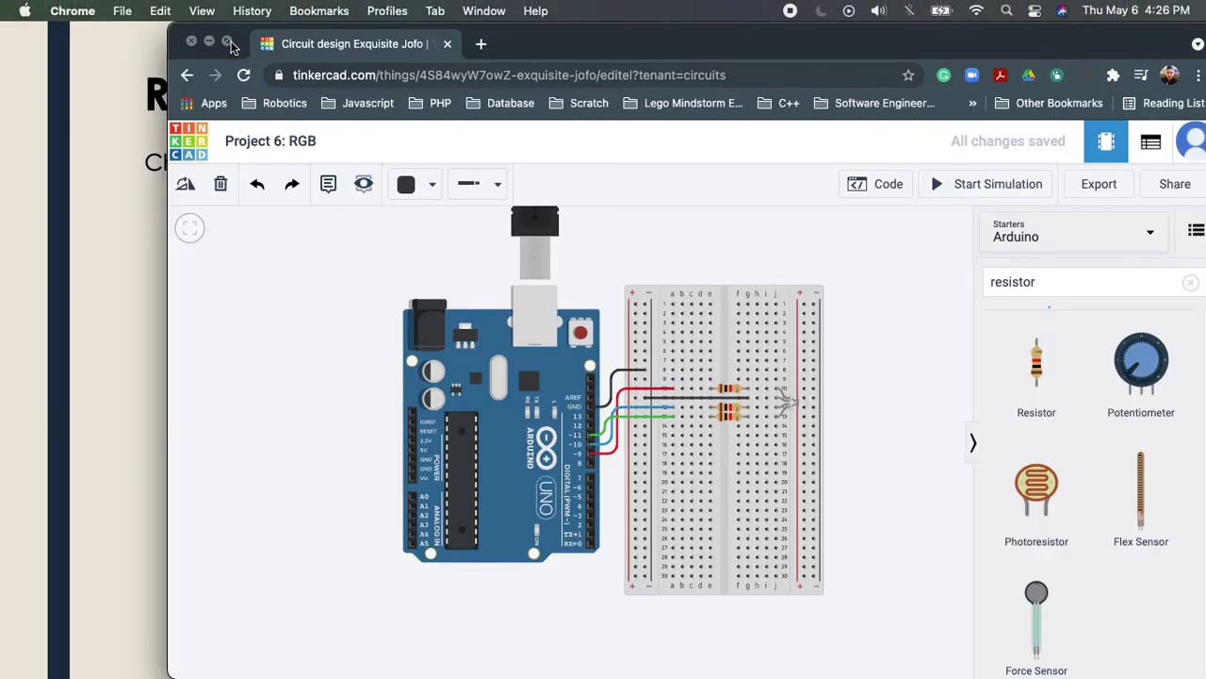
click(227, 42)
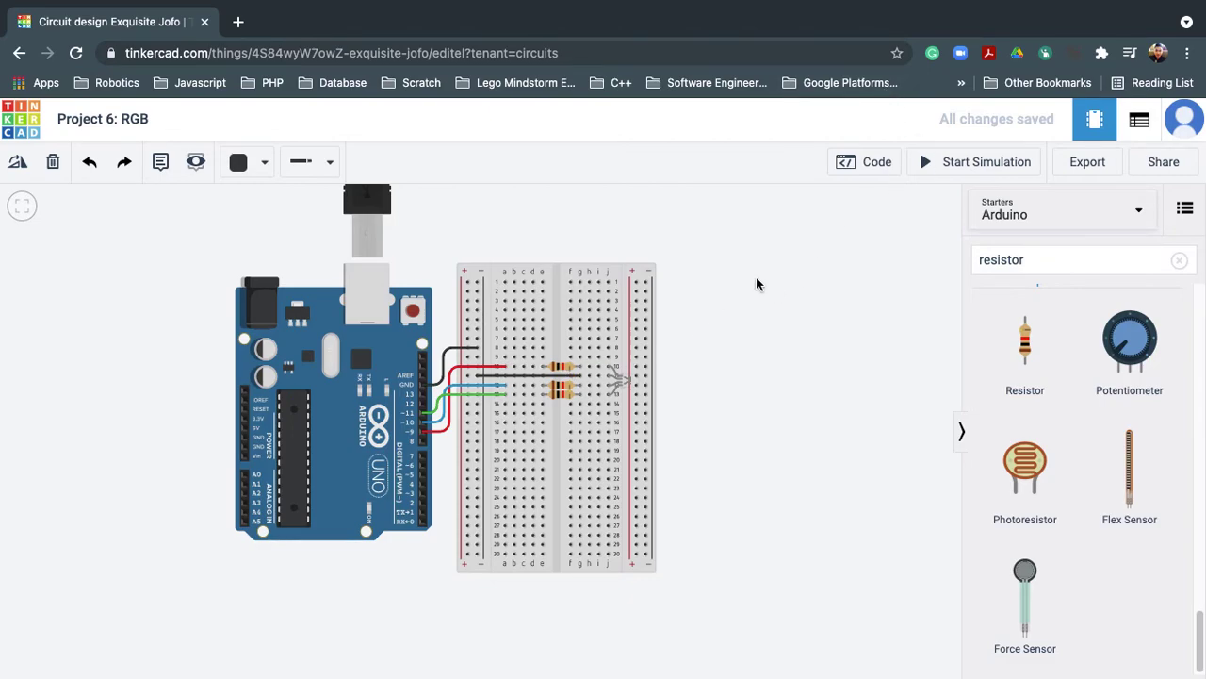
click(871, 165)
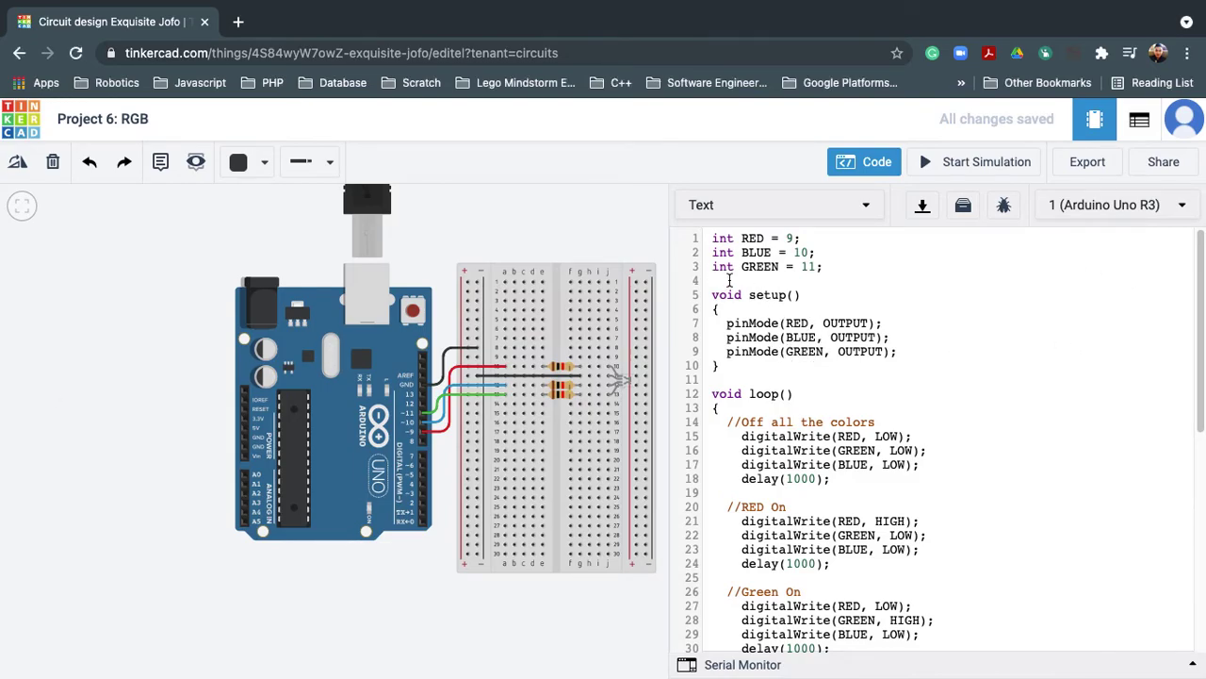
Delete all the colour blocks inside loop(), leaving its body empty.
click(743, 434)
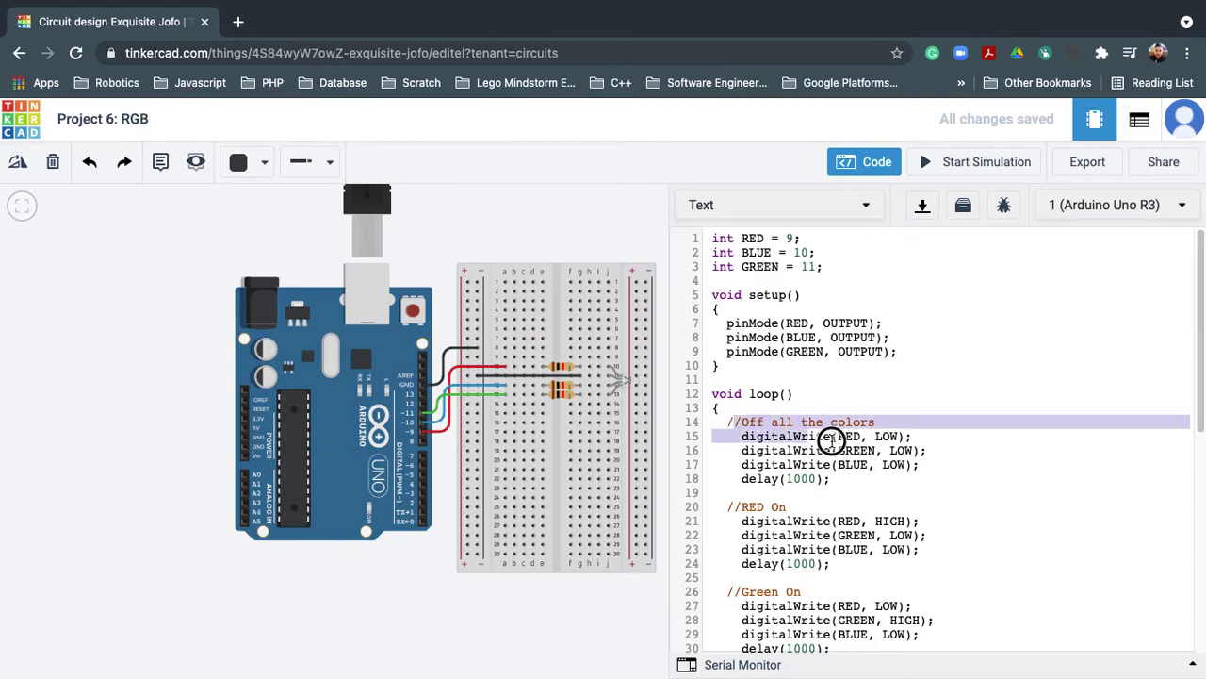
drag(733, 423, 838, 624)
key(BackSpace)
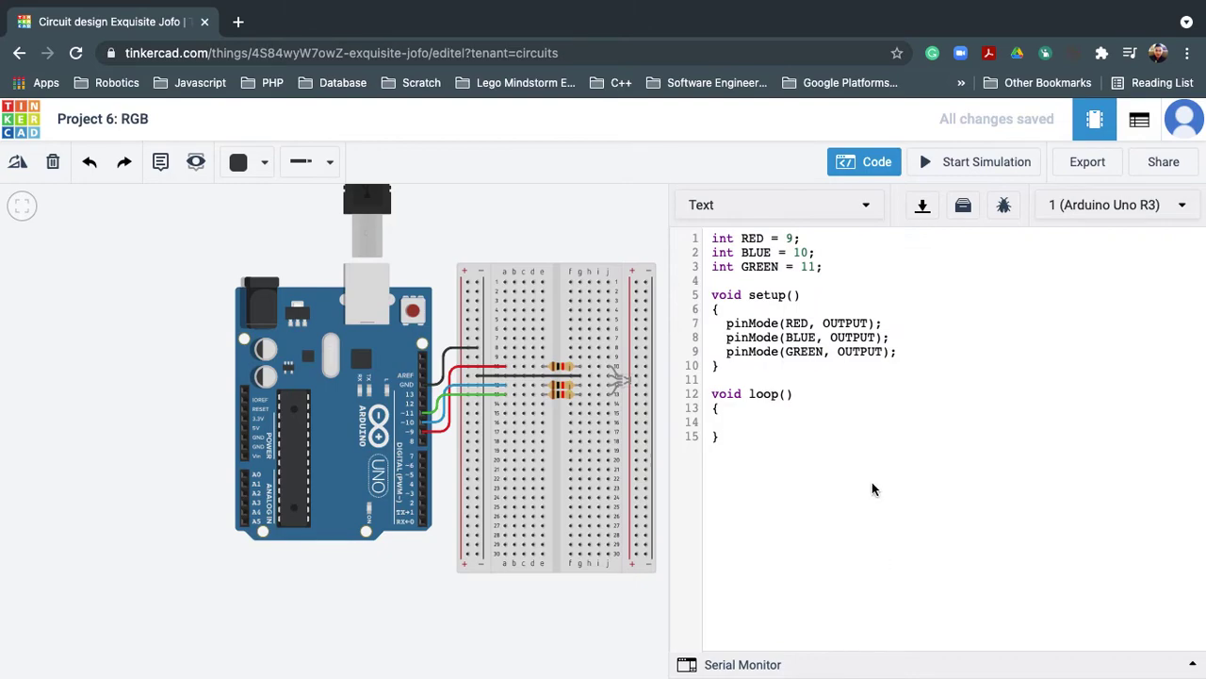
Declare the variable int RVal = 0; on a new line below the GREEN pin declaration.
click(956, 280)
click(846, 270)
key(Return)
text(int )
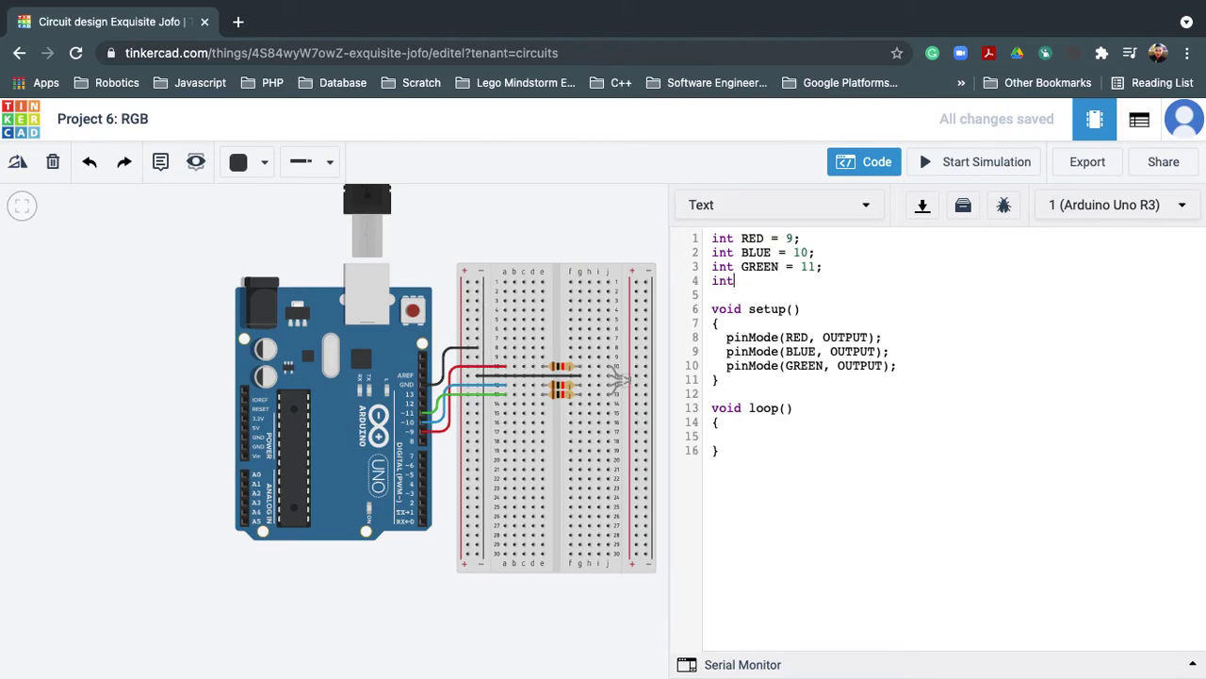
text(RVal = 0;)
key(Return)
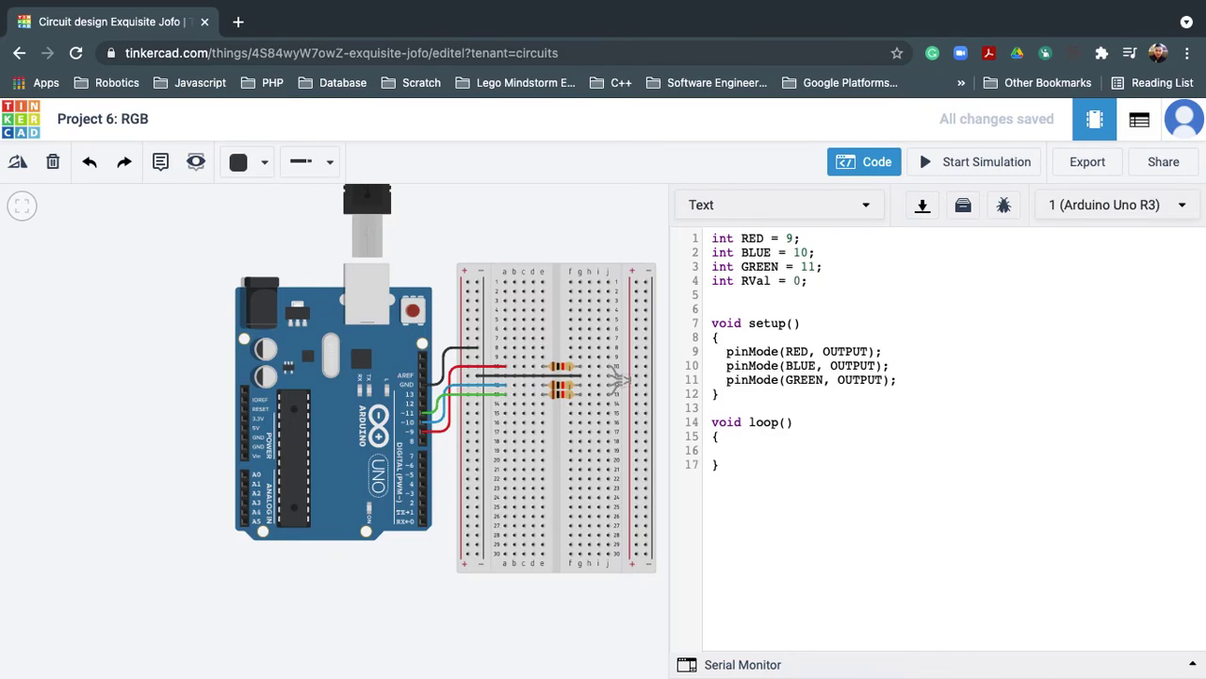
Duplicate the RVal declaration on the line below and rename the copy's variable as GVal.
click(808, 280)
key(ctrl+c)
click(712, 295)
key(ctrl+v)
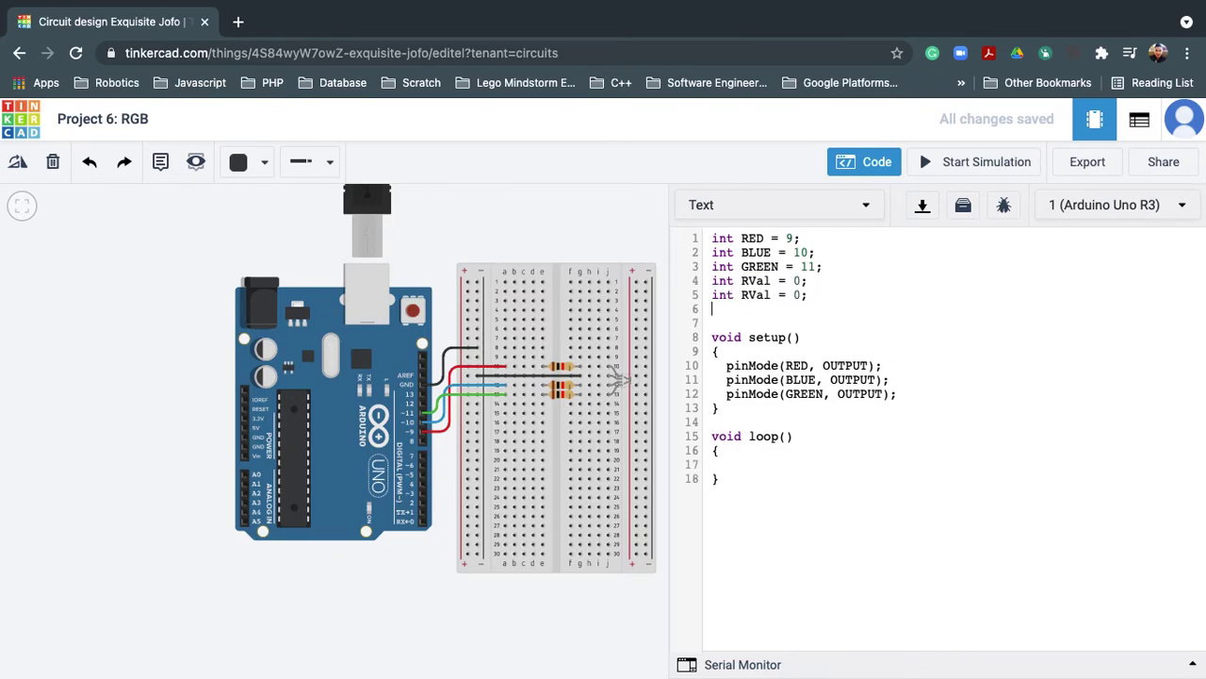
click(743, 295)
key(BackSpace)
text(G)
click(830, 293)
key(Return)
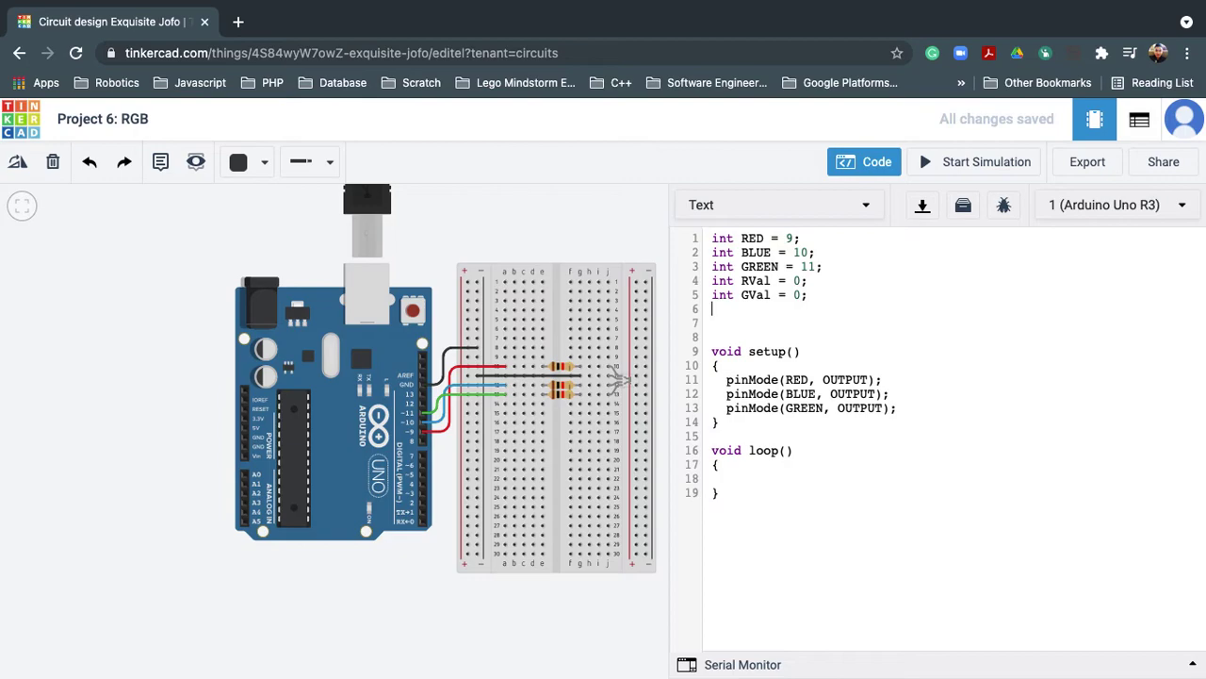
Add another copy of the declaration with its variable renamed as BVal, and remove the extra blank lines above setup().
key(ctrl+v)
drag(741, 309, 749, 309)
text(R)
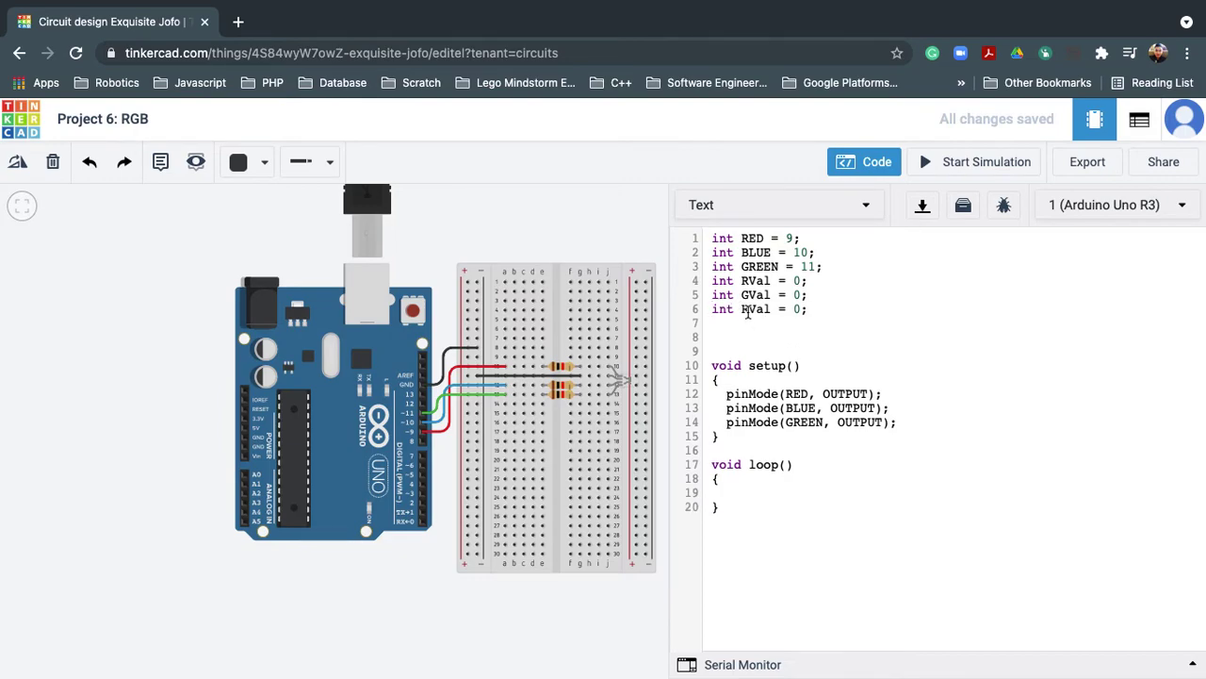
key(BackSpace)
text(B)
click(846, 303)
click(761, 329)
key(BackSpace)
key(BackSpace)
click(918, 402)
drag(919, 402, 725, 368)
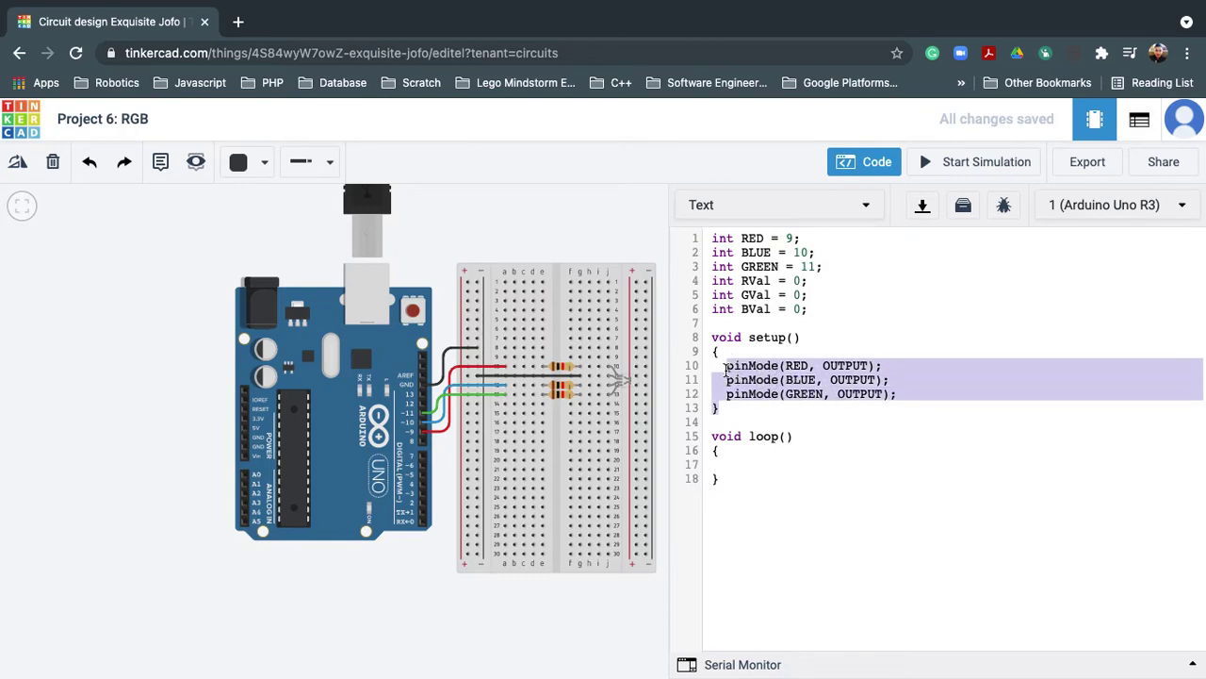
click(926, 395)
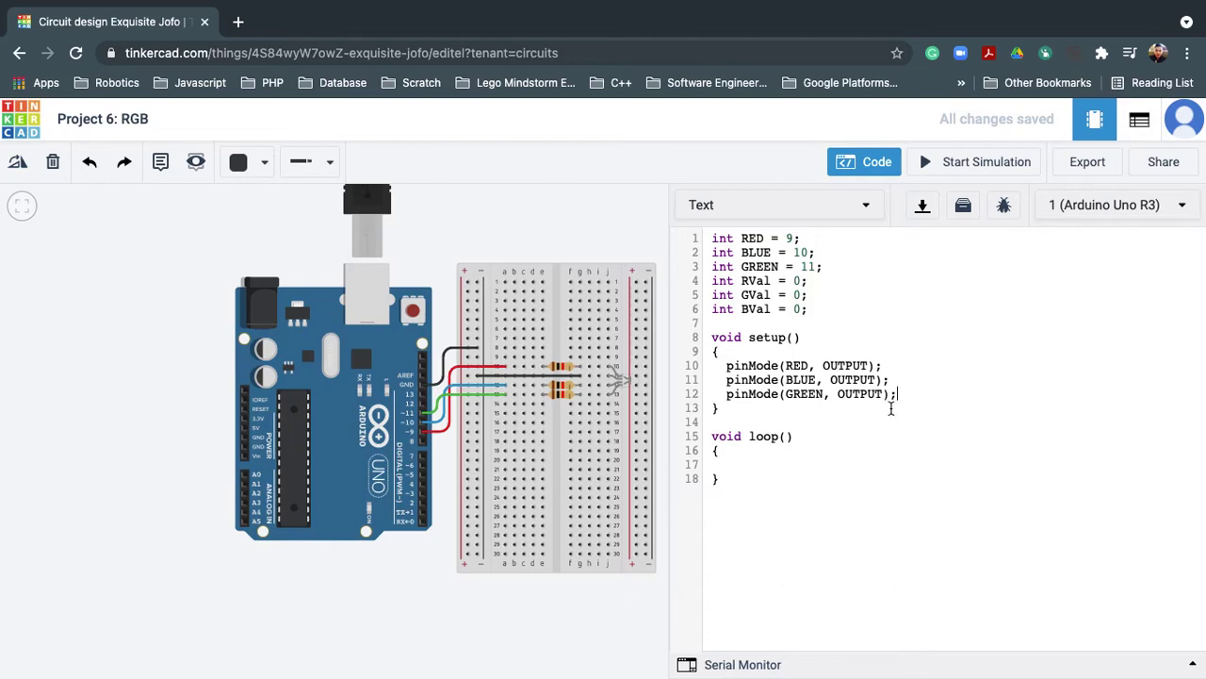
Place the text cursor on the empty line inside the body of loop().
click(755, 477)
click(764, 463)
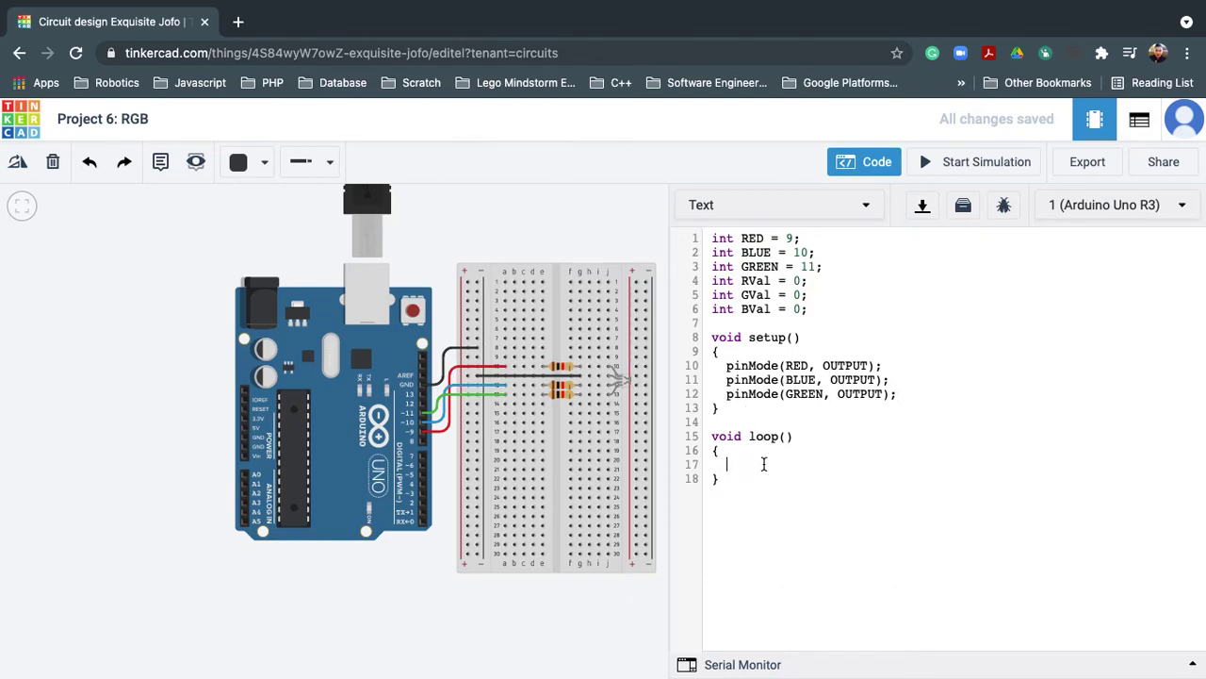